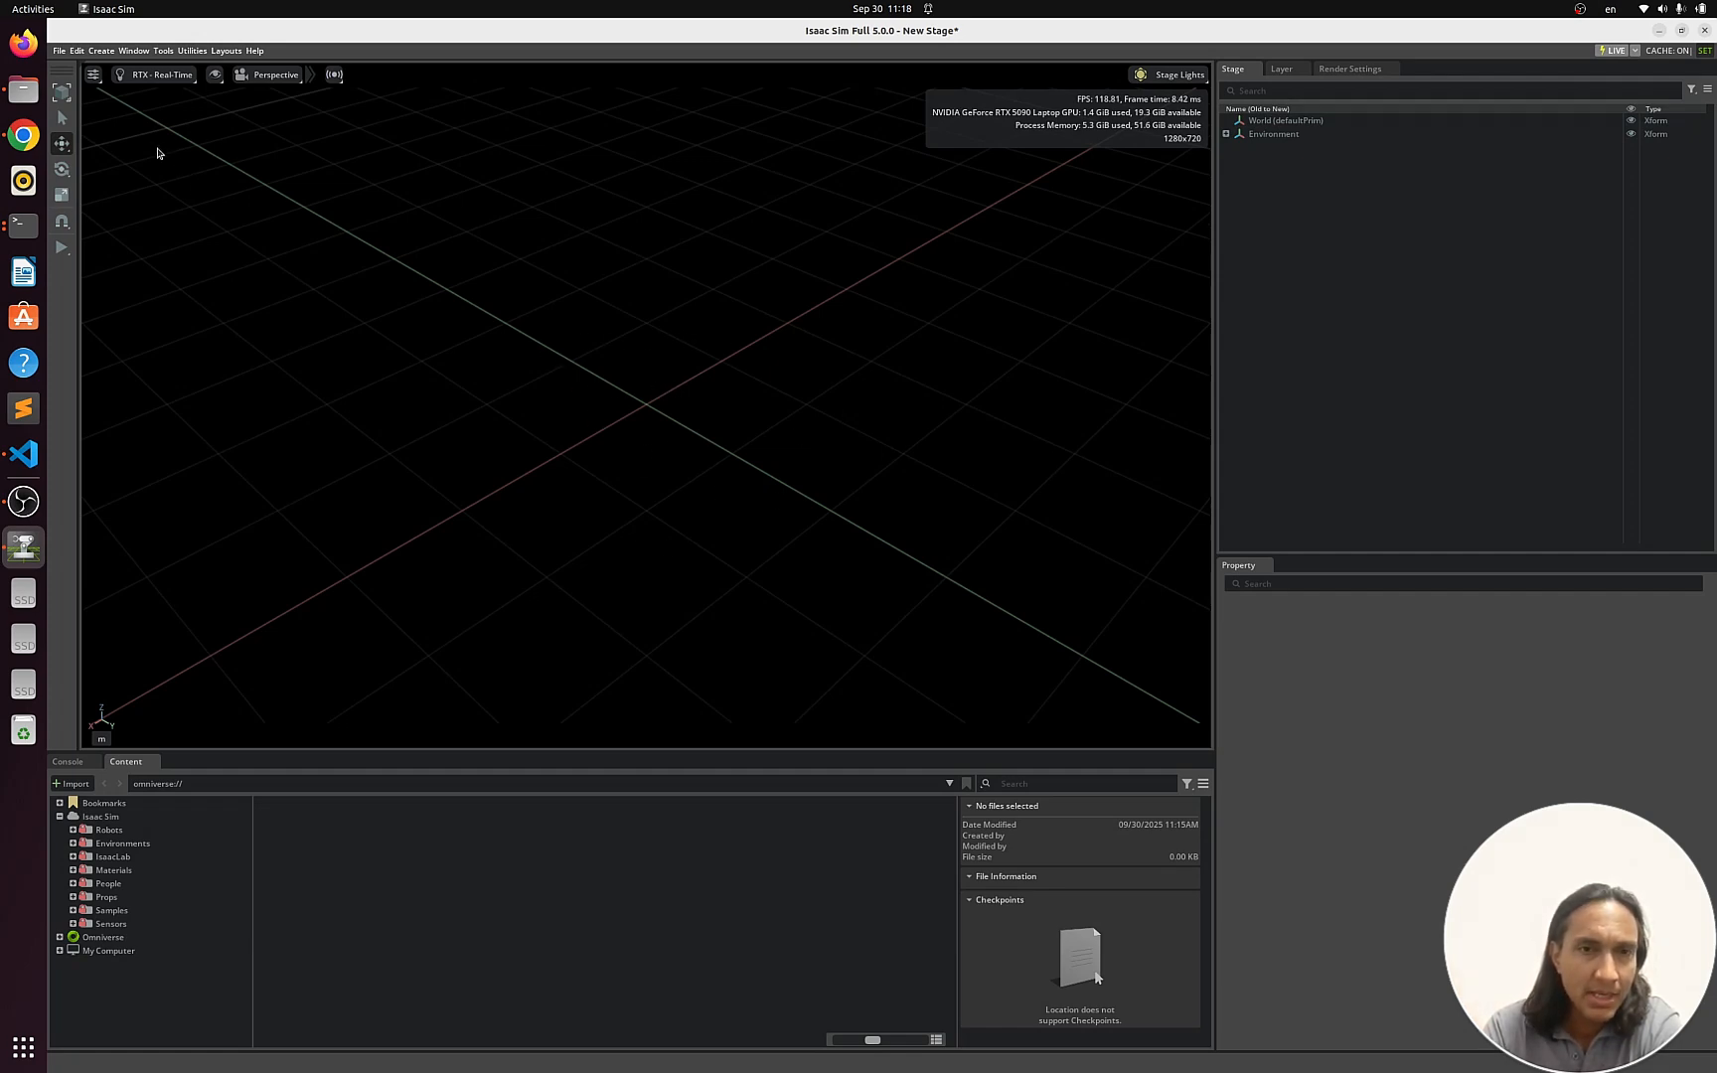
Open shl_1.usd from the shl-1-isaac/shl_1 folder on the Desktop without saving the current stage
click(76, 51)
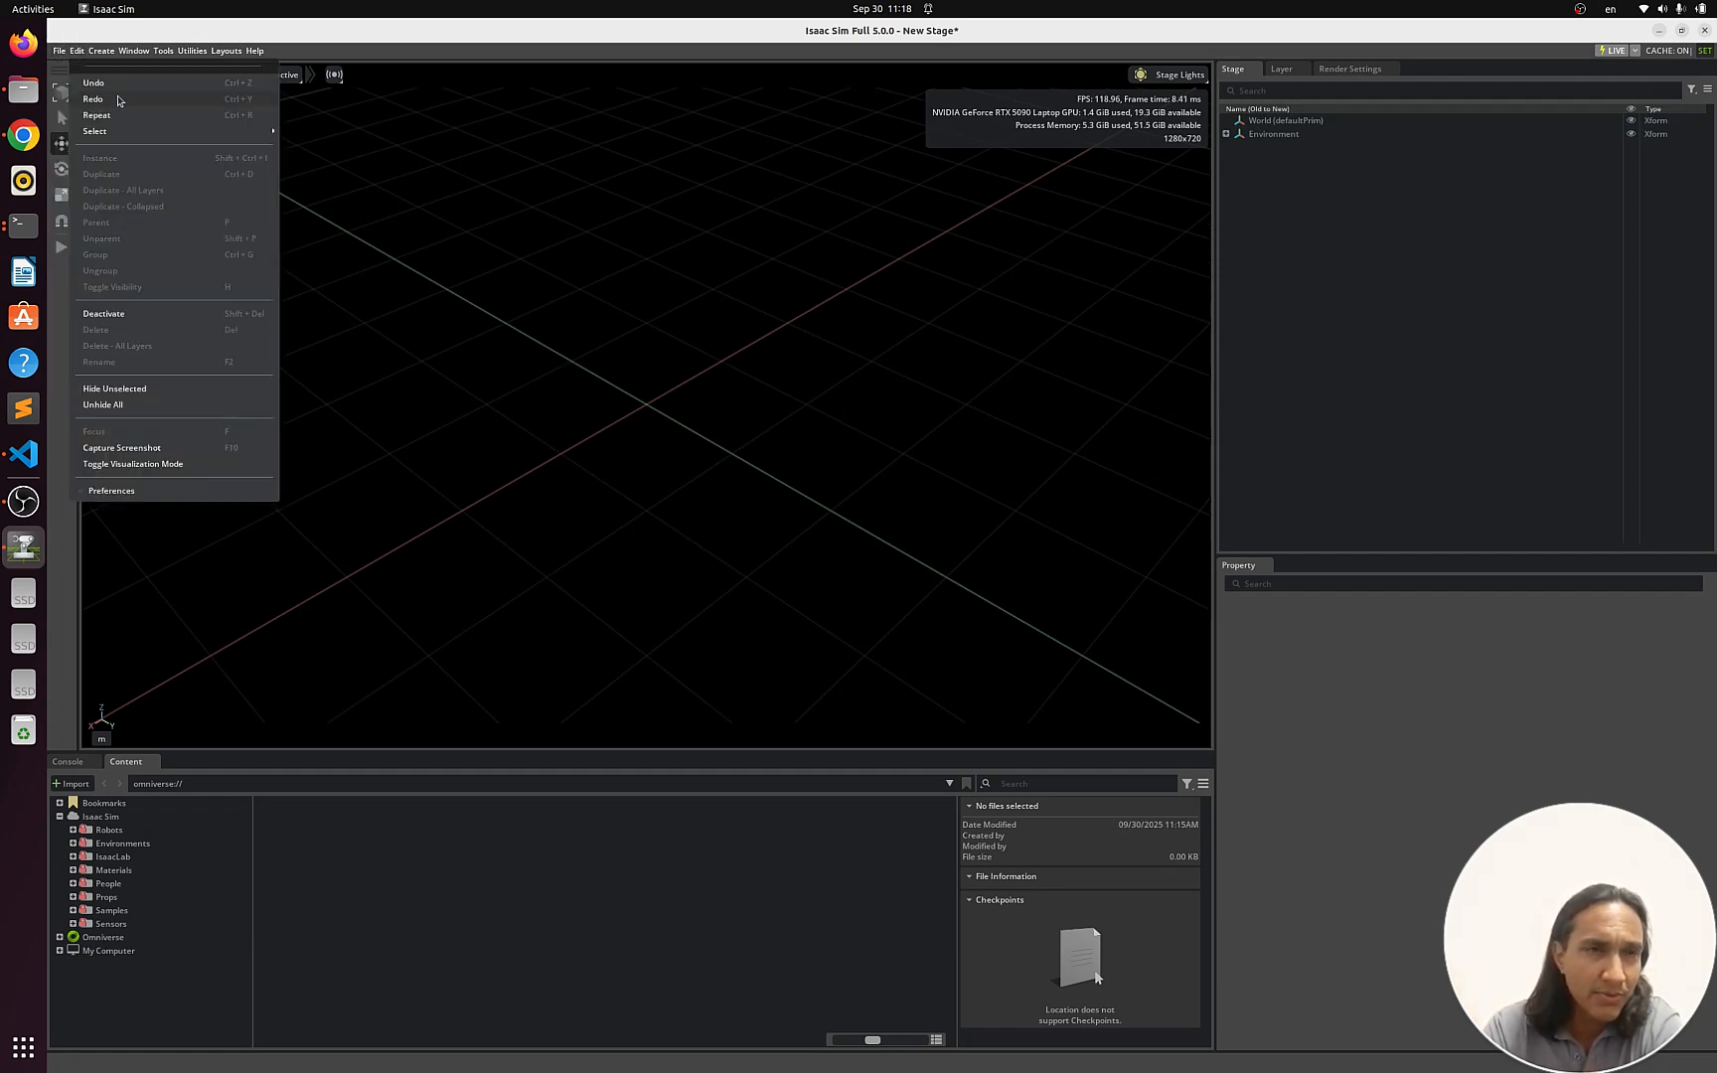
mouse_move(60, 51)
click(91, 127)
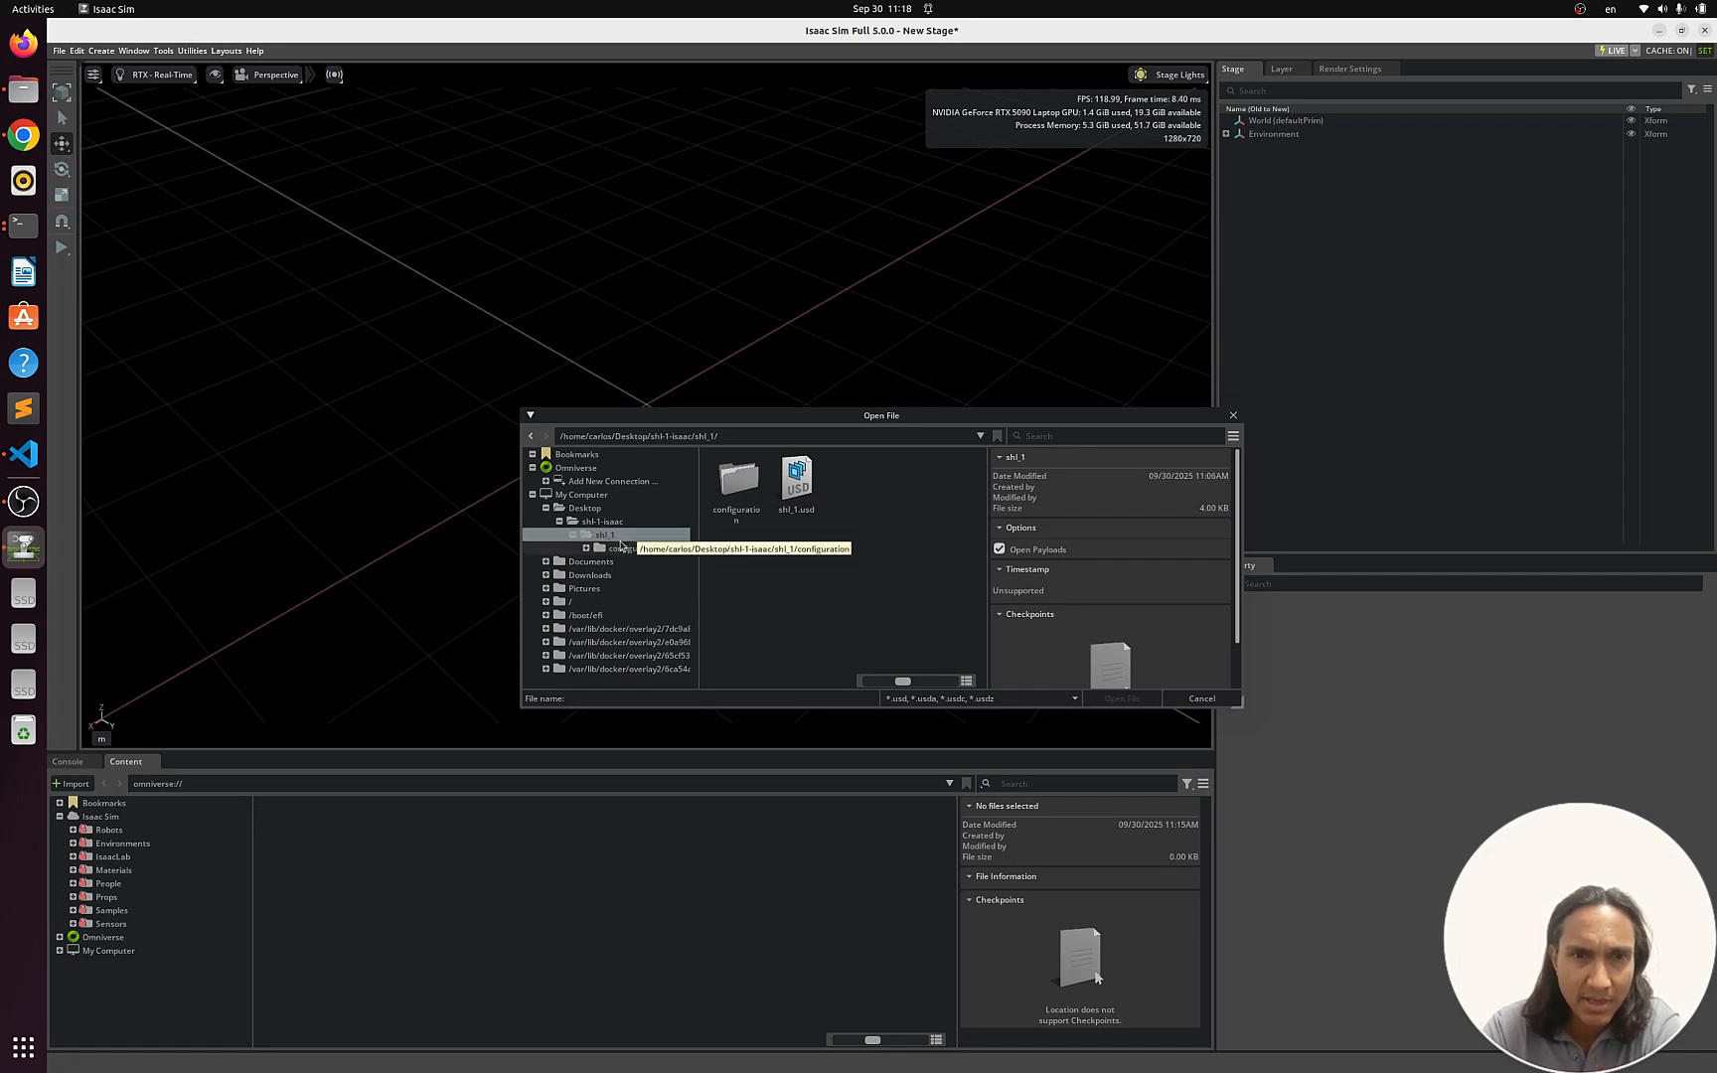
click(809, 486)
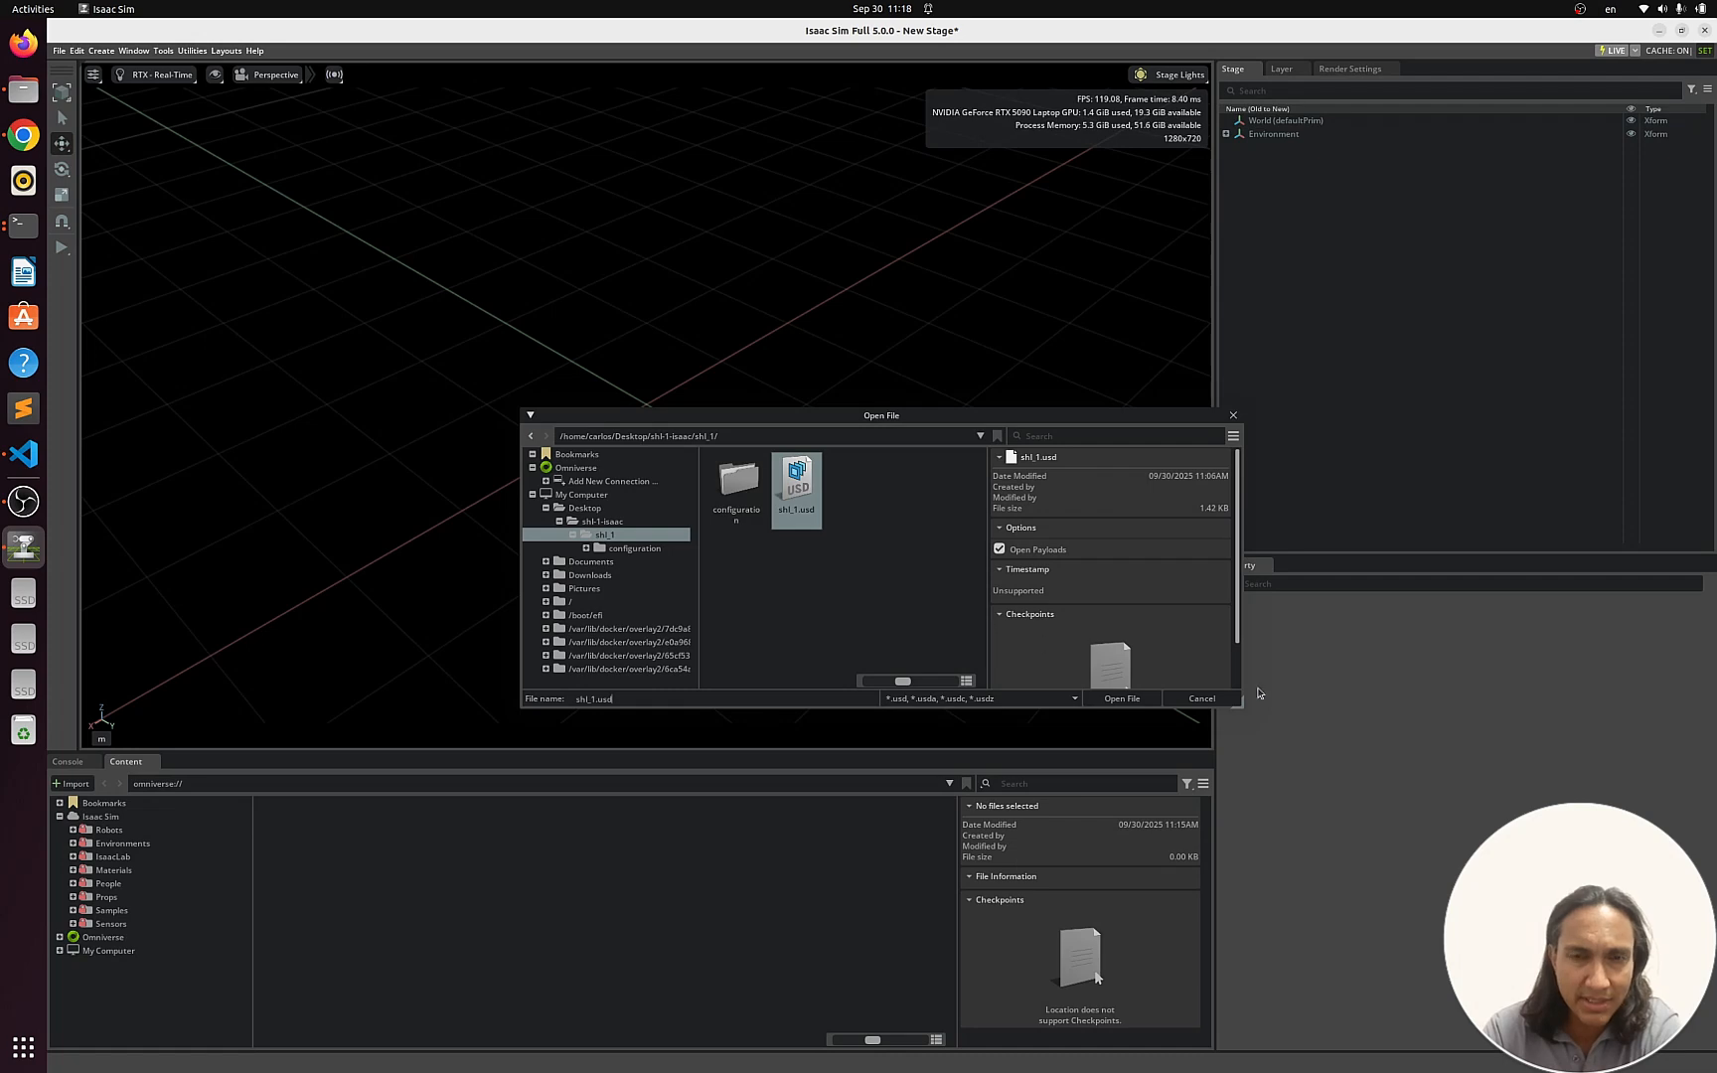
click(1122, 699)
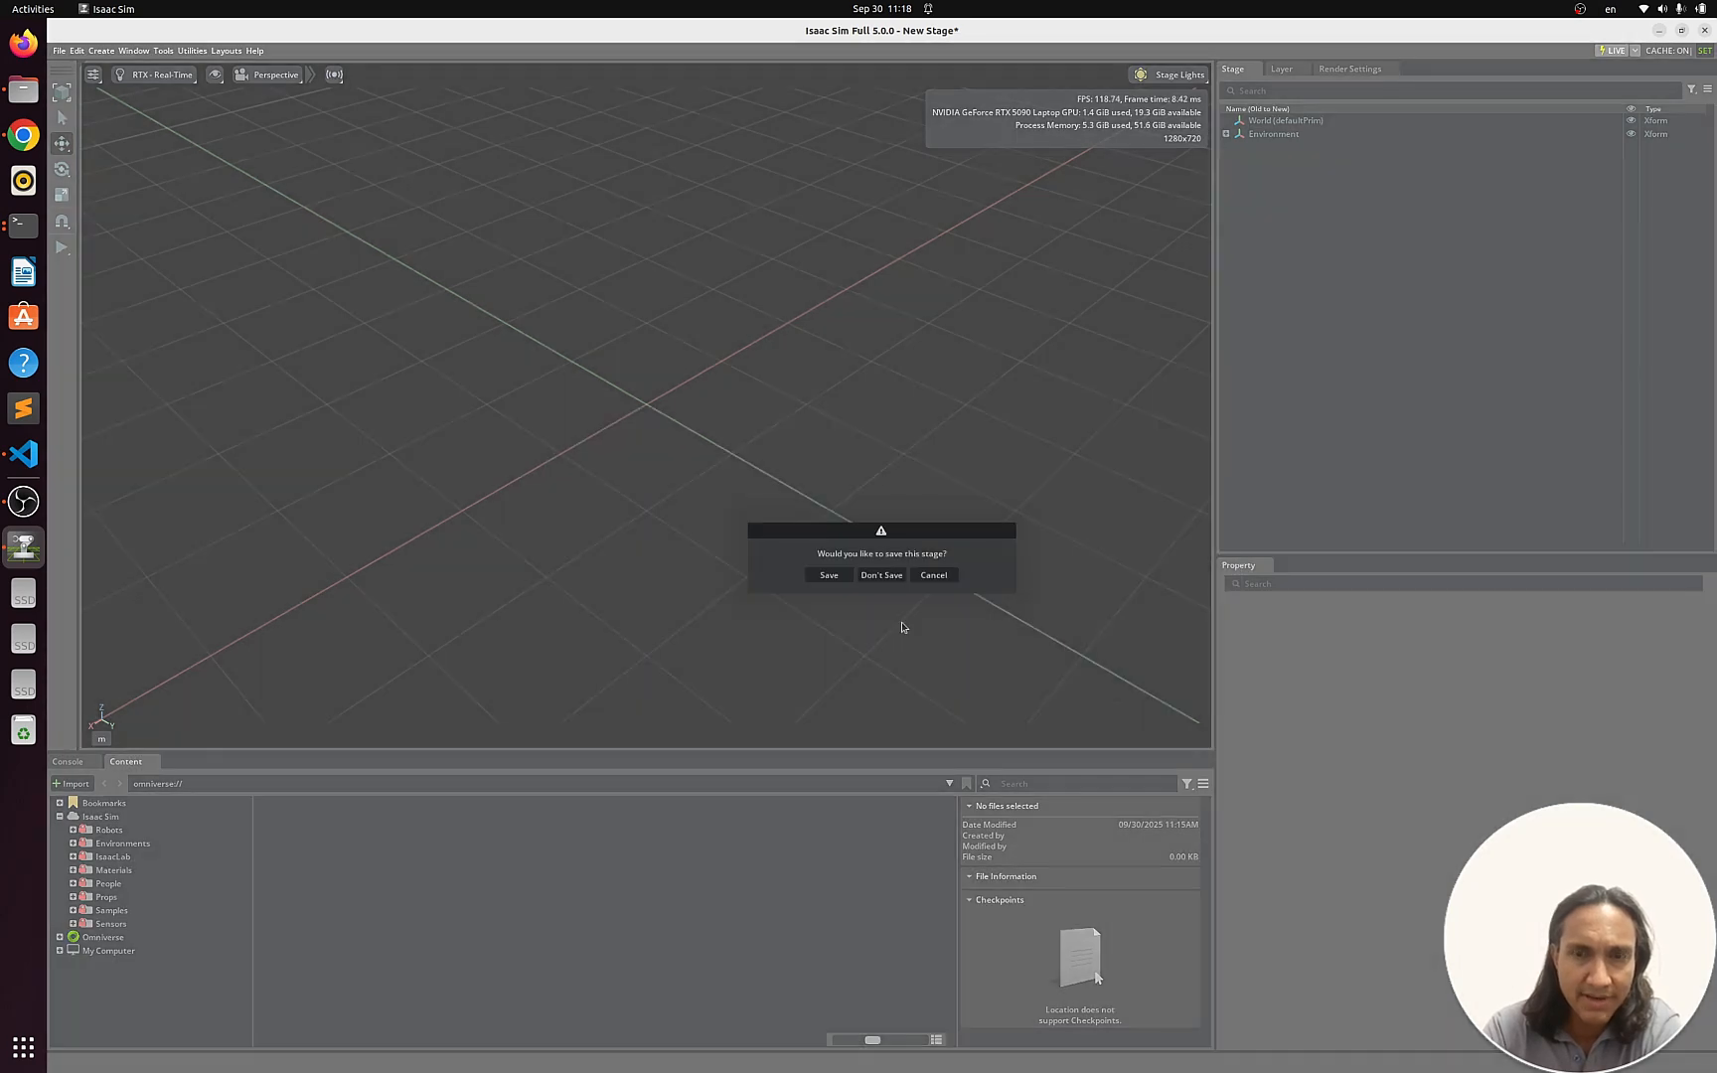
click(882, 576)
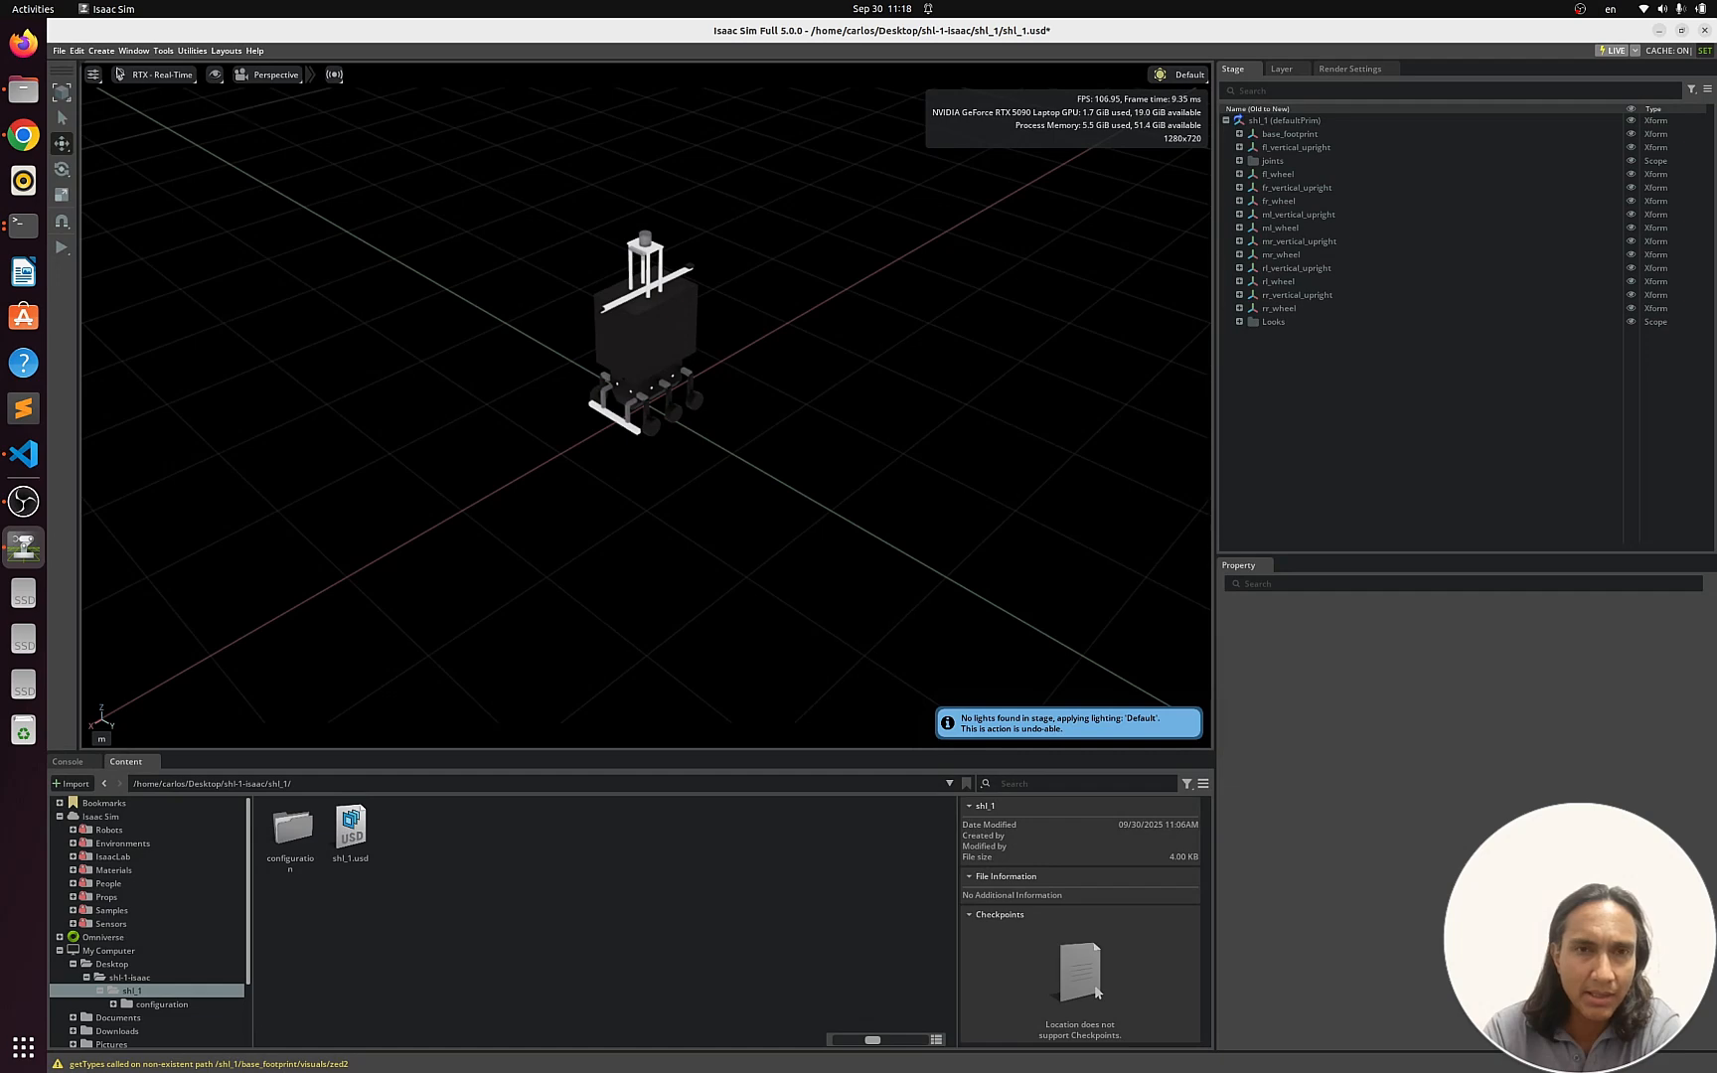
Create a new empty stage, discarding the unsaved changes in the opened robot stage
click(59, 51)
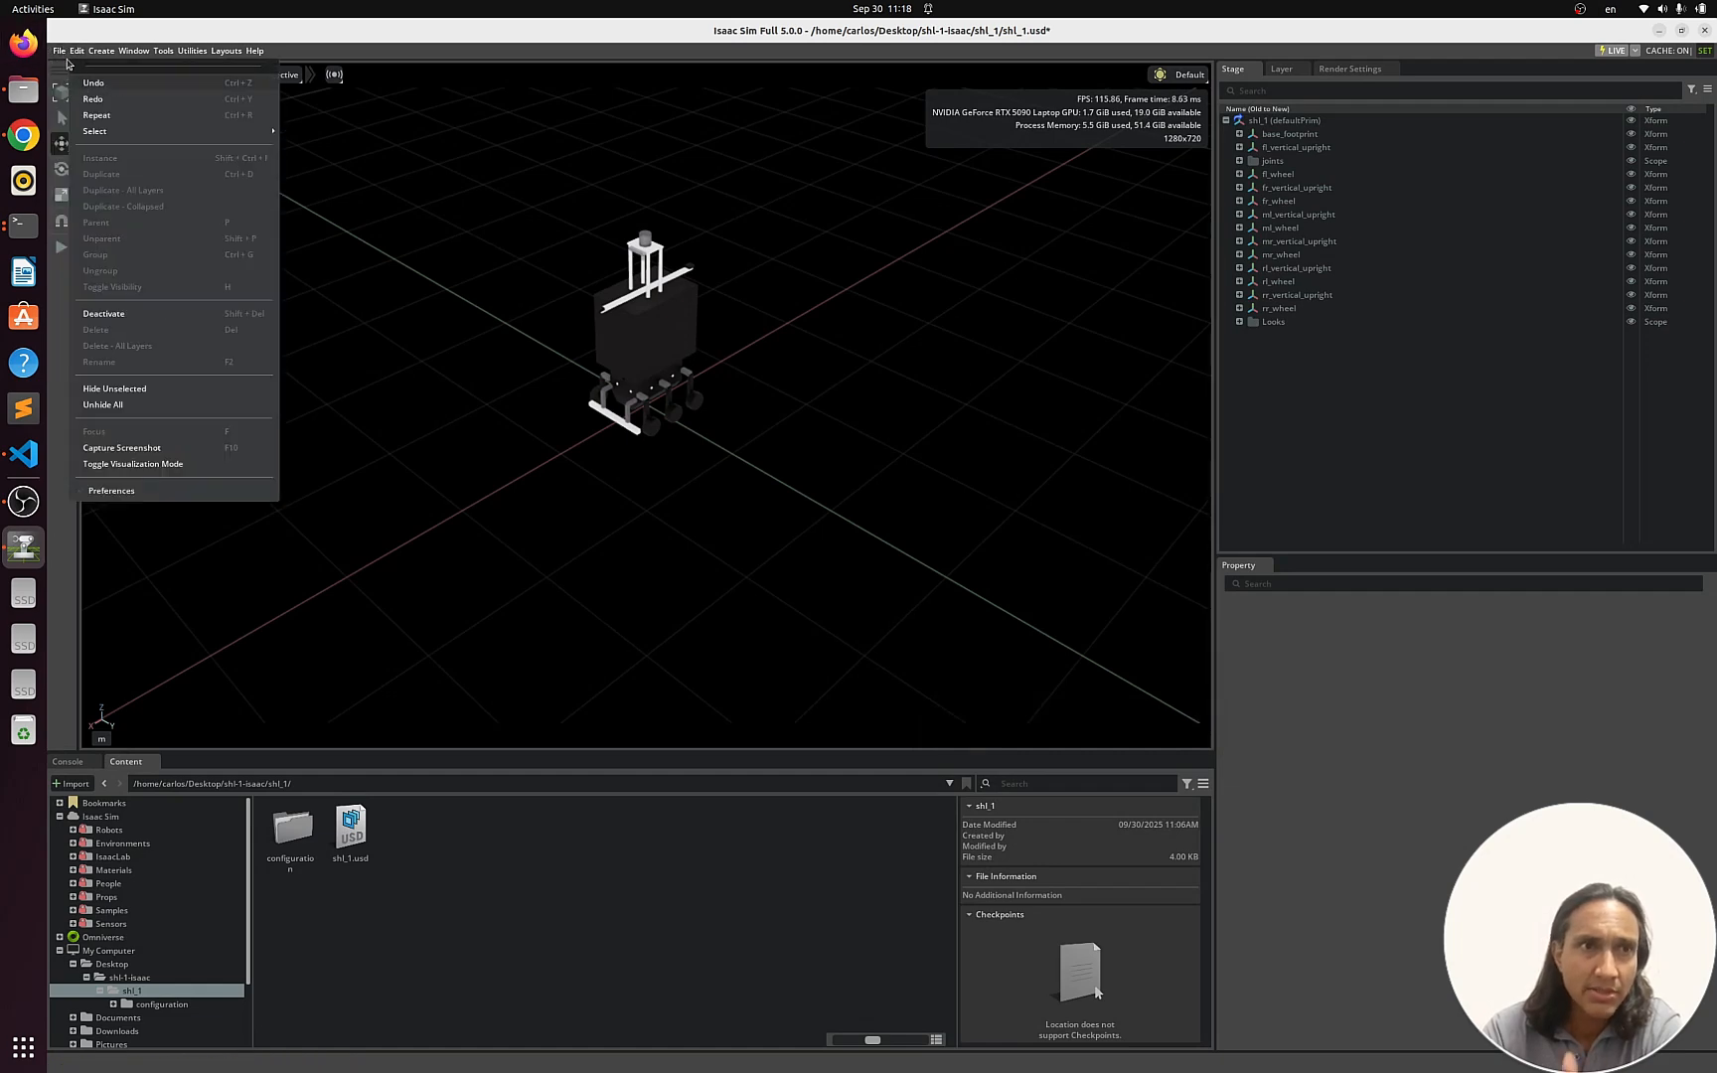
click(72, 82)
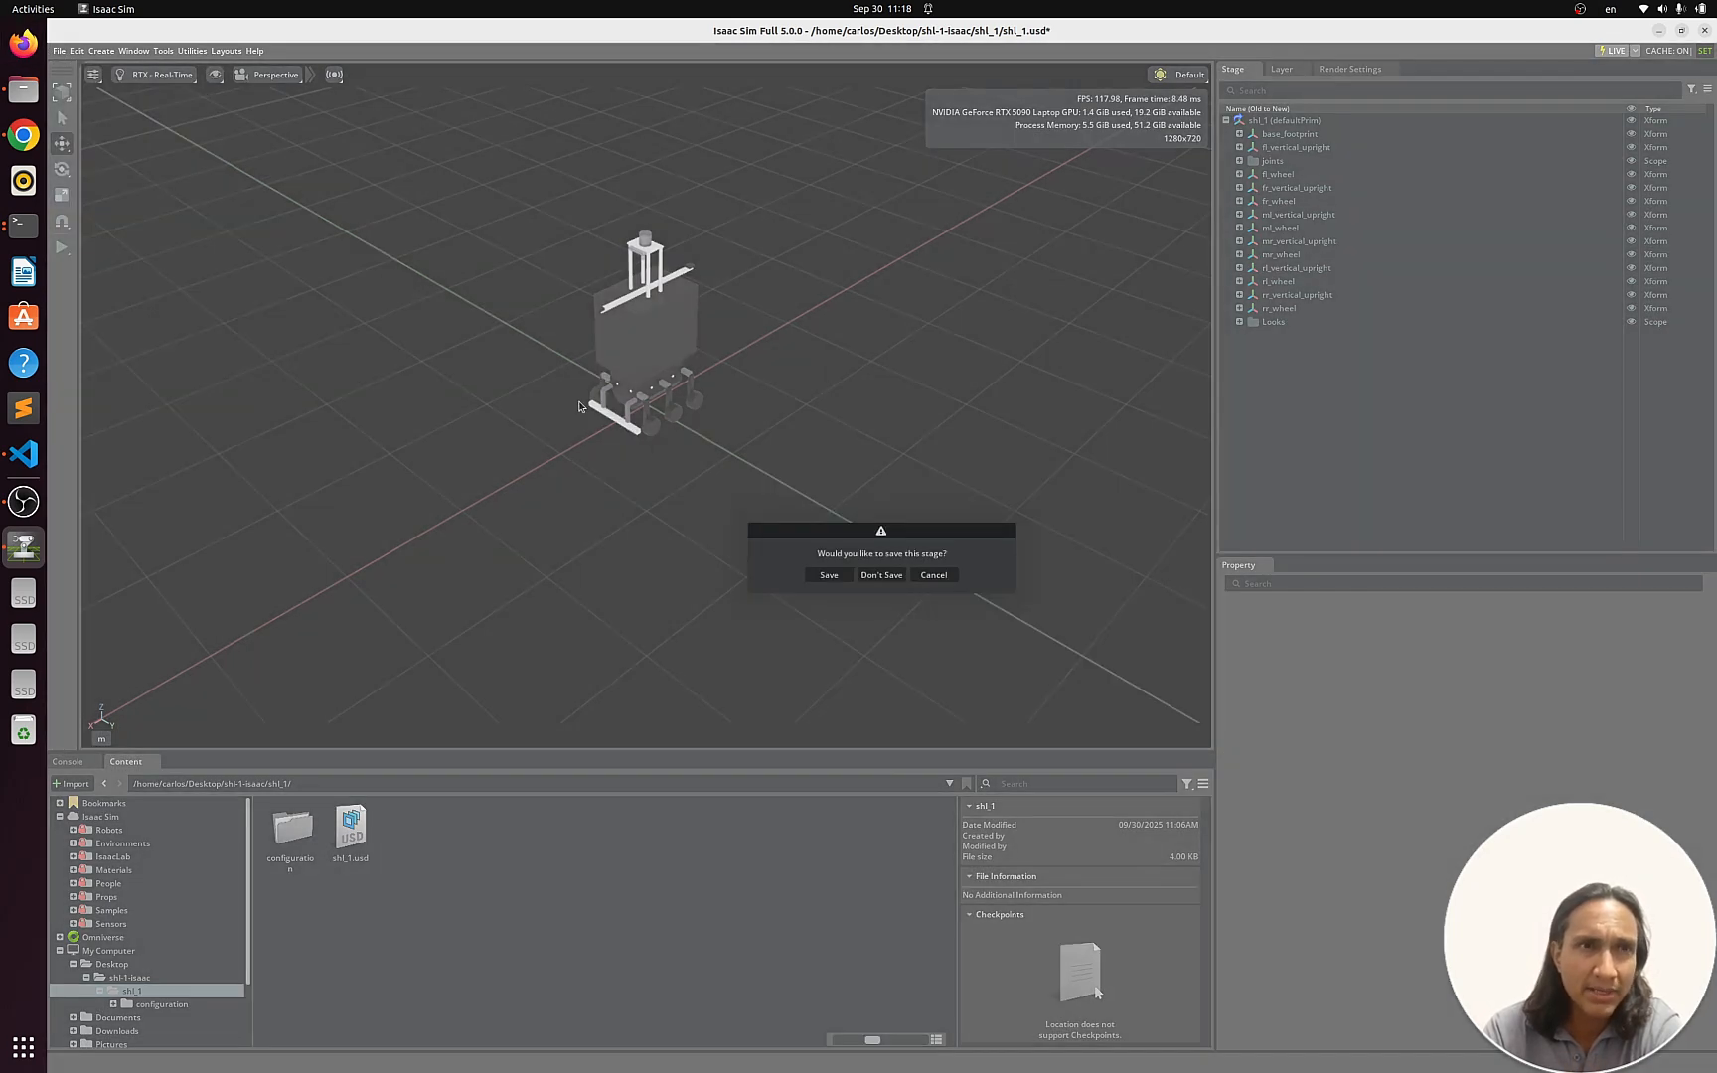
click(879, 576)
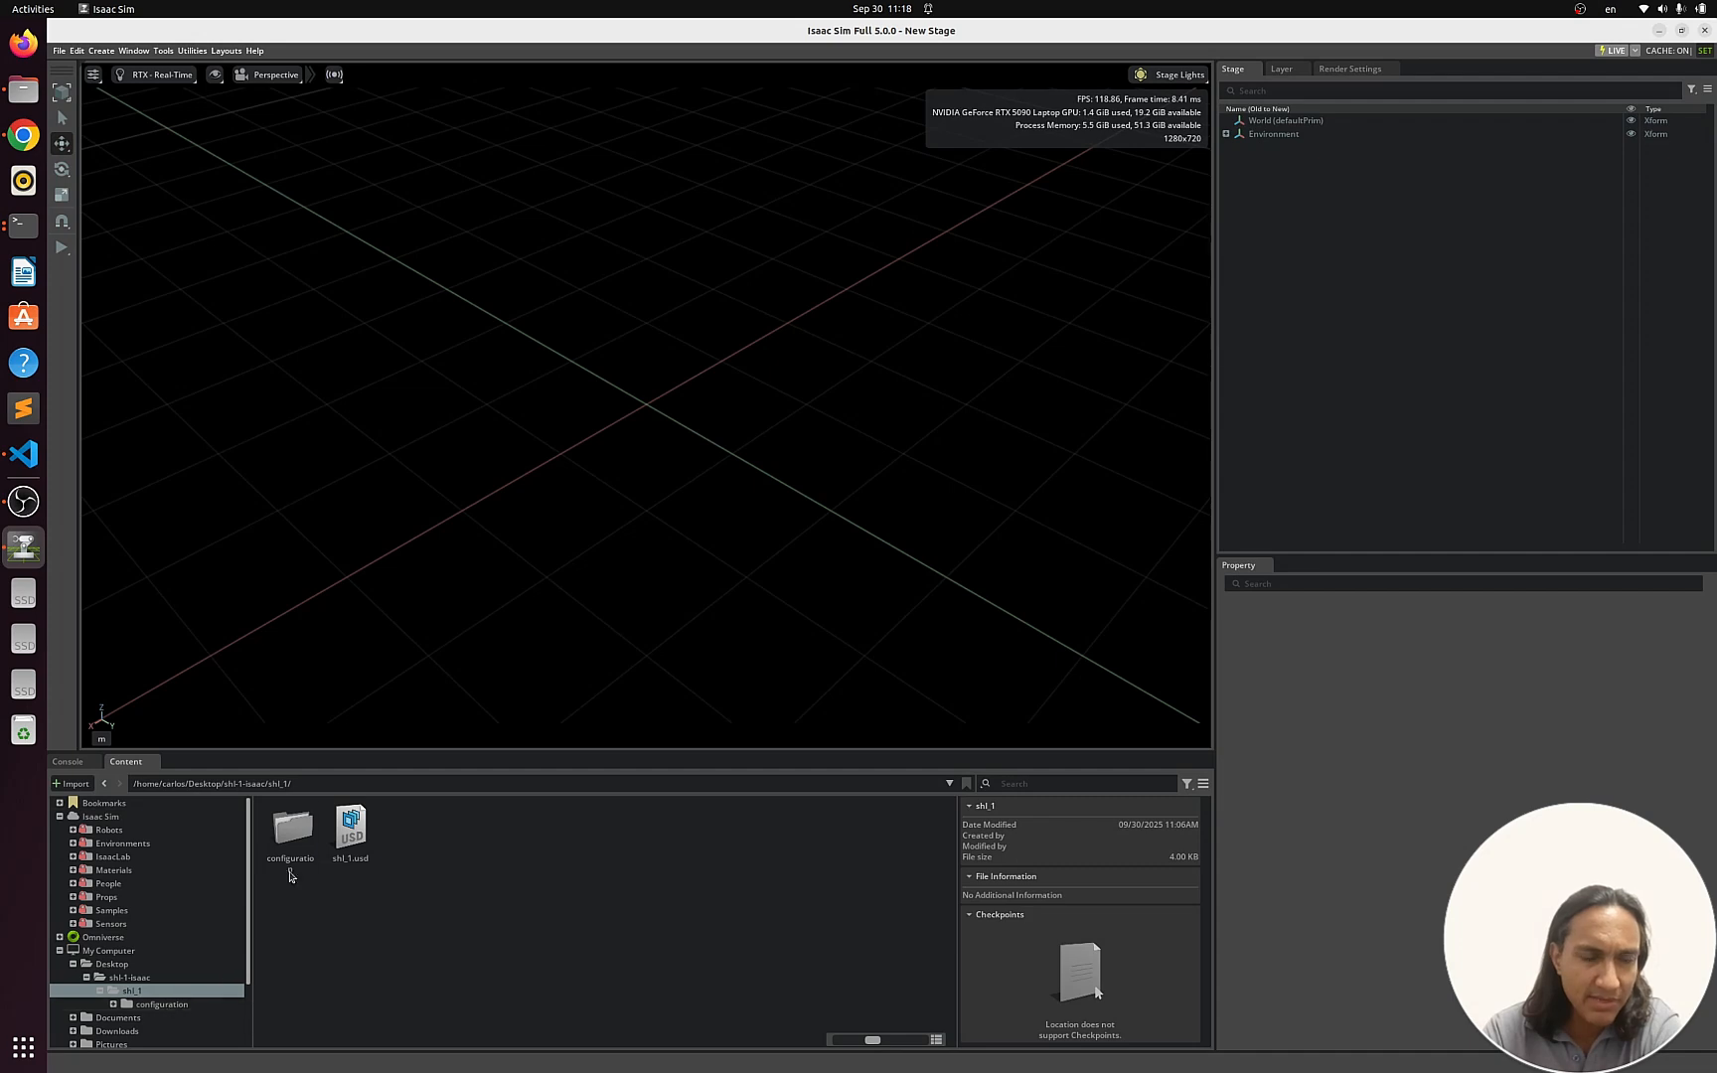
Add shl_1.usd to the stage at about X -1.01, Y -0.81, and run and stop a short simulation
drag(351, 829, 660, 338)
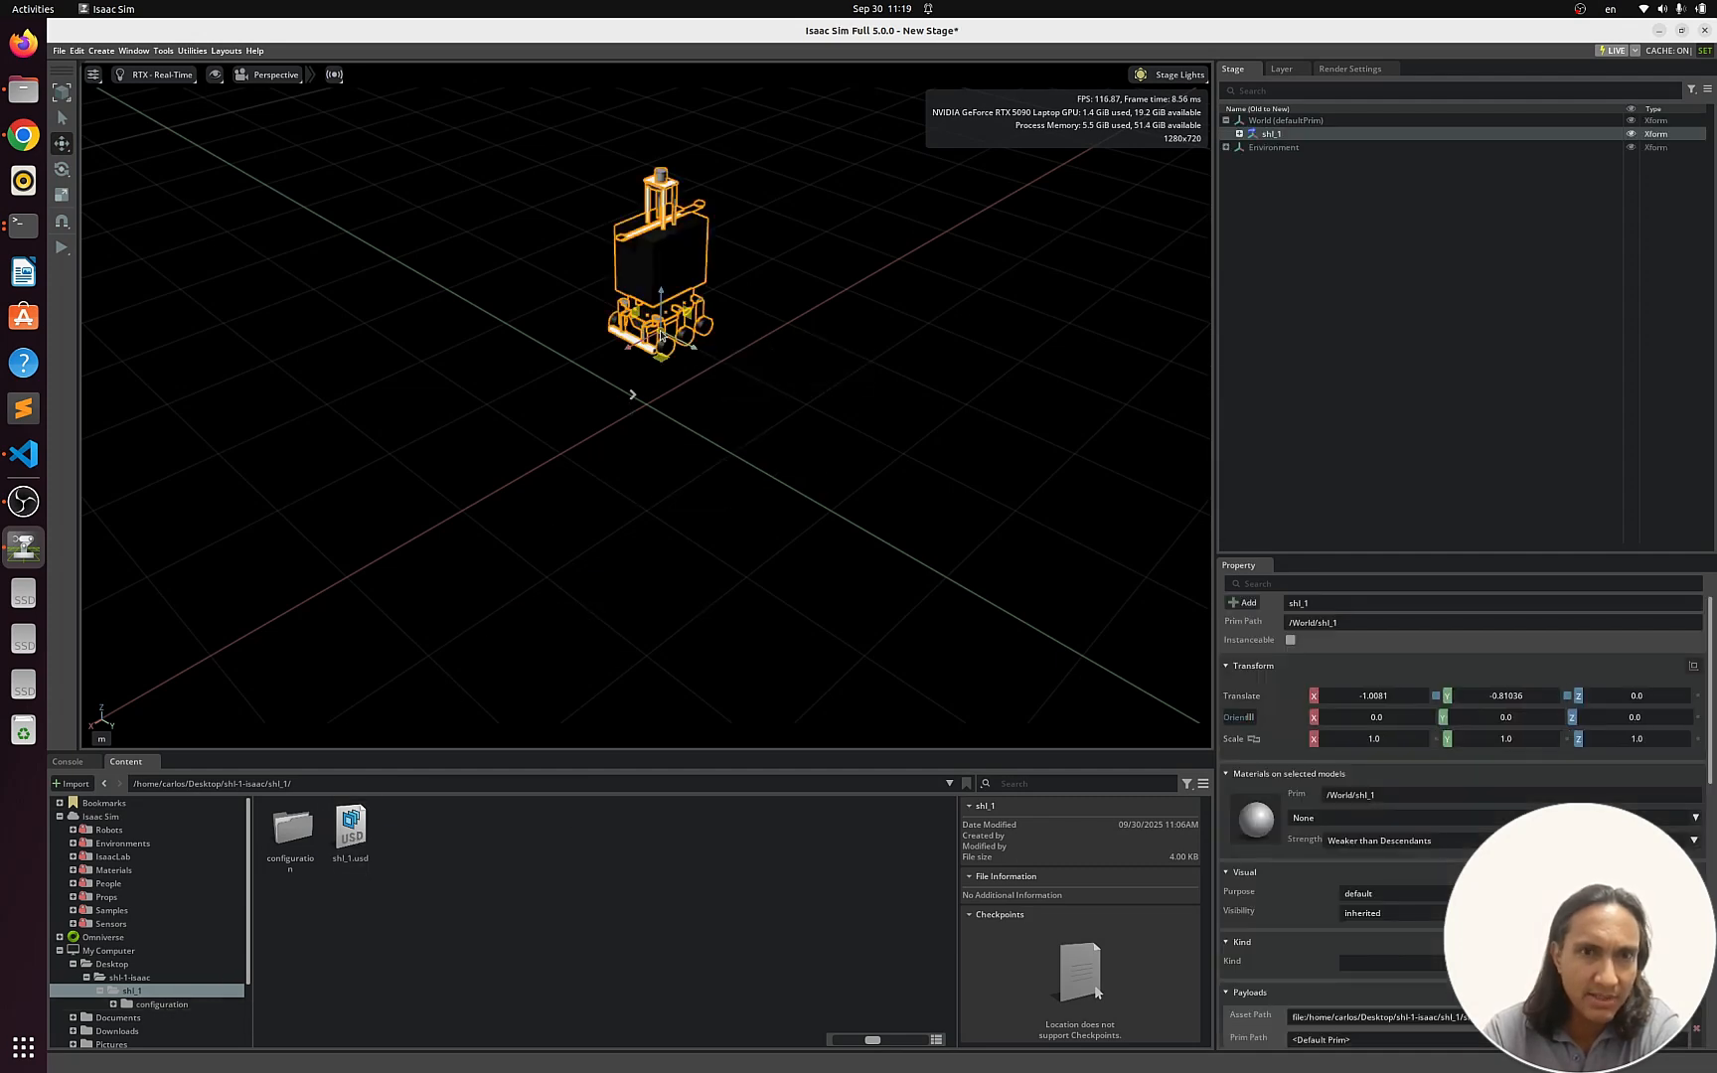
middle_drag(770, 348, 759, 459)
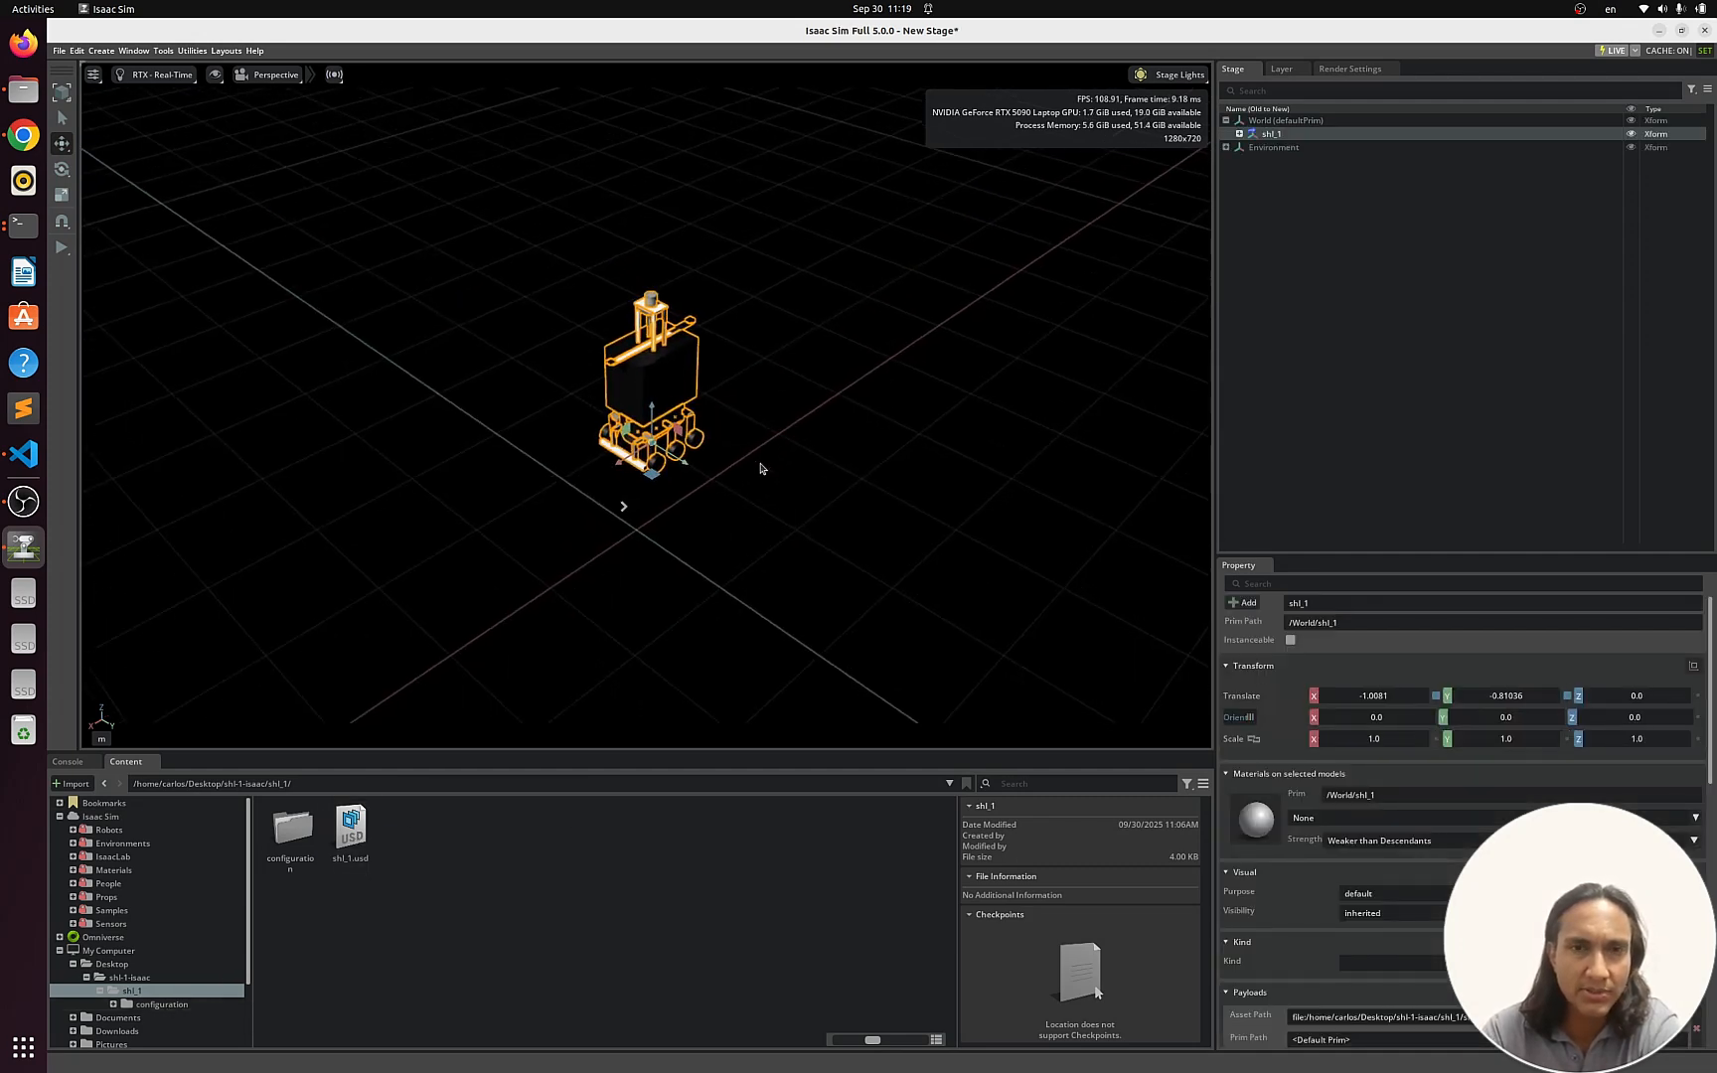
click(62, 246)
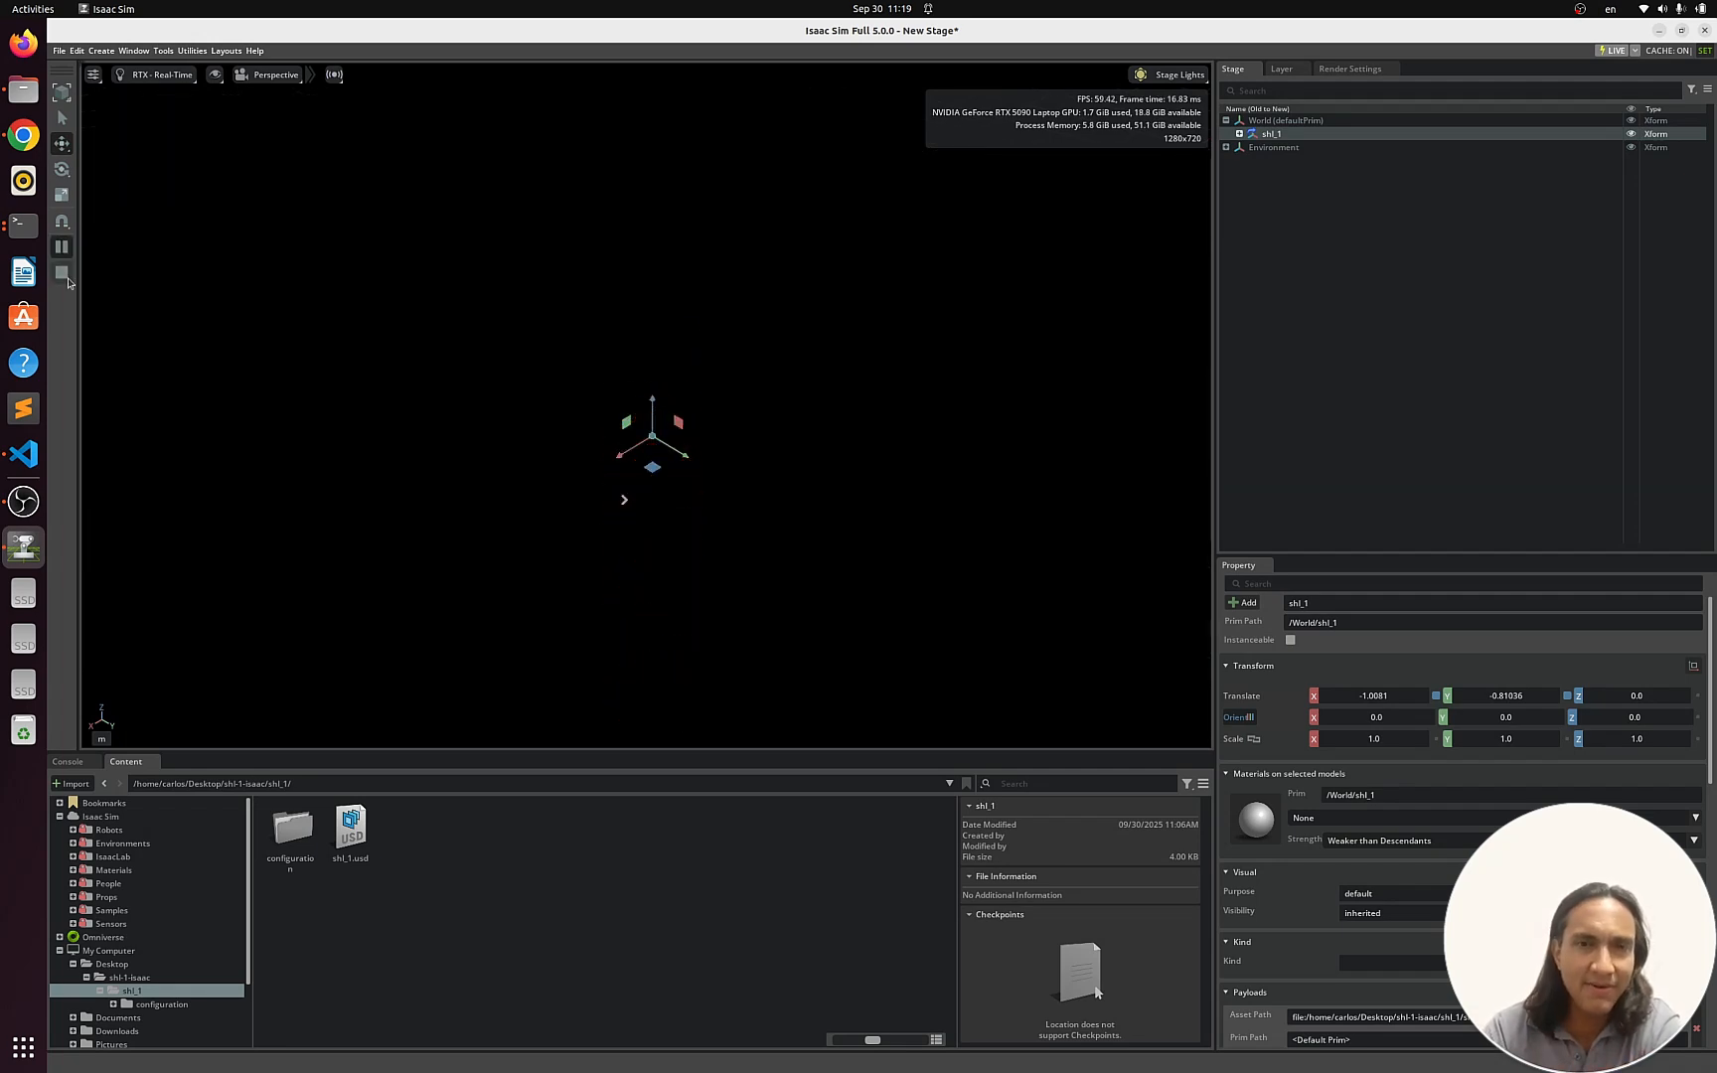
click(61, 272)
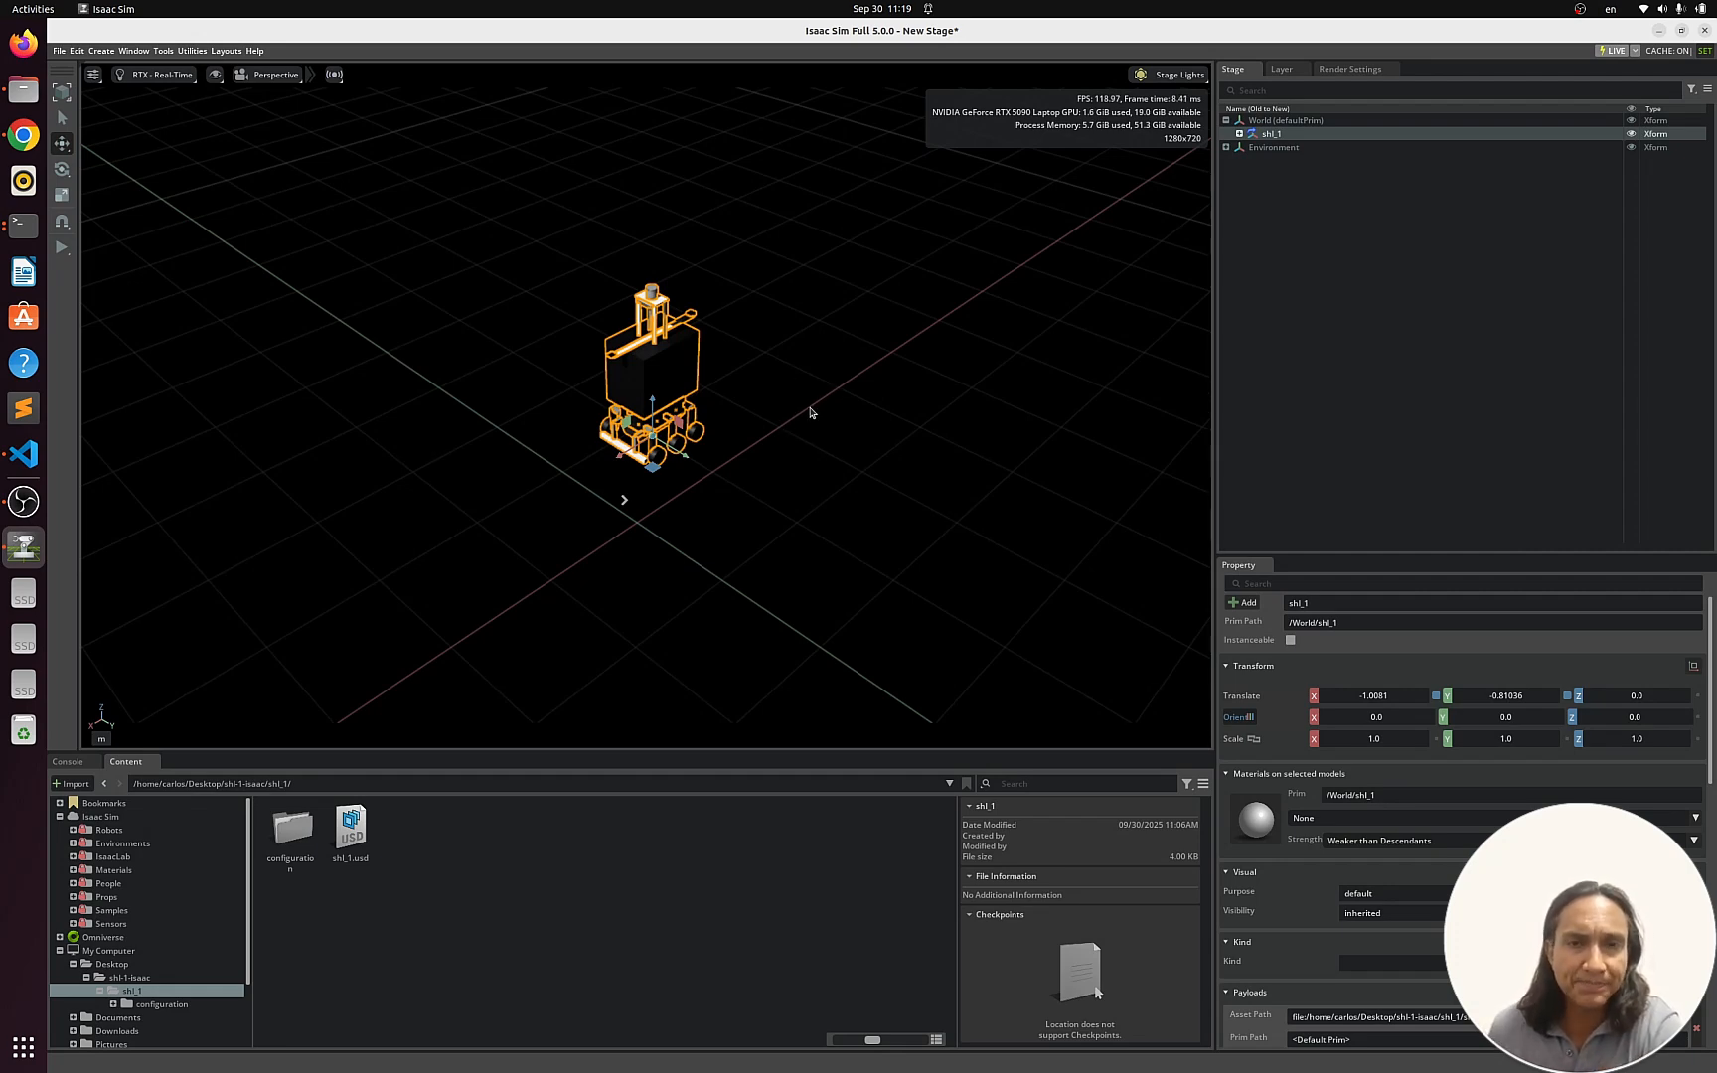
Create a Physics Scene under the World prim
click(103, 50)
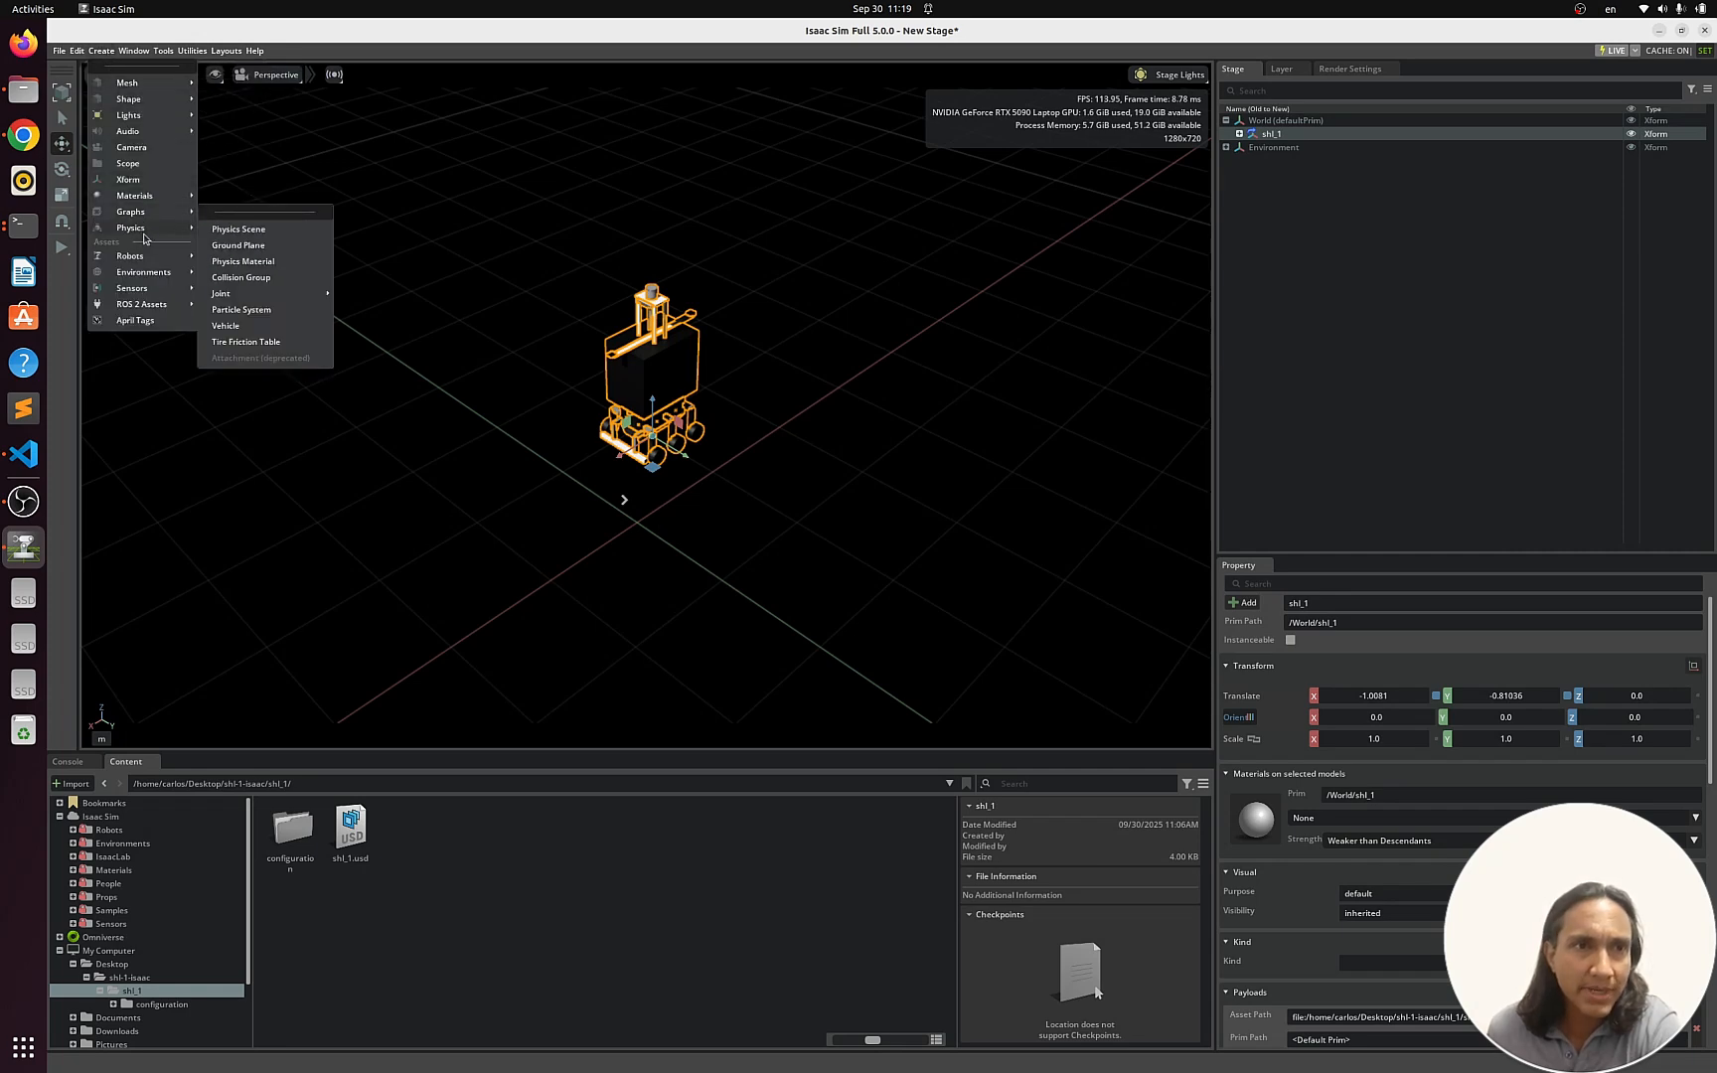
mouse_move(159, 212)
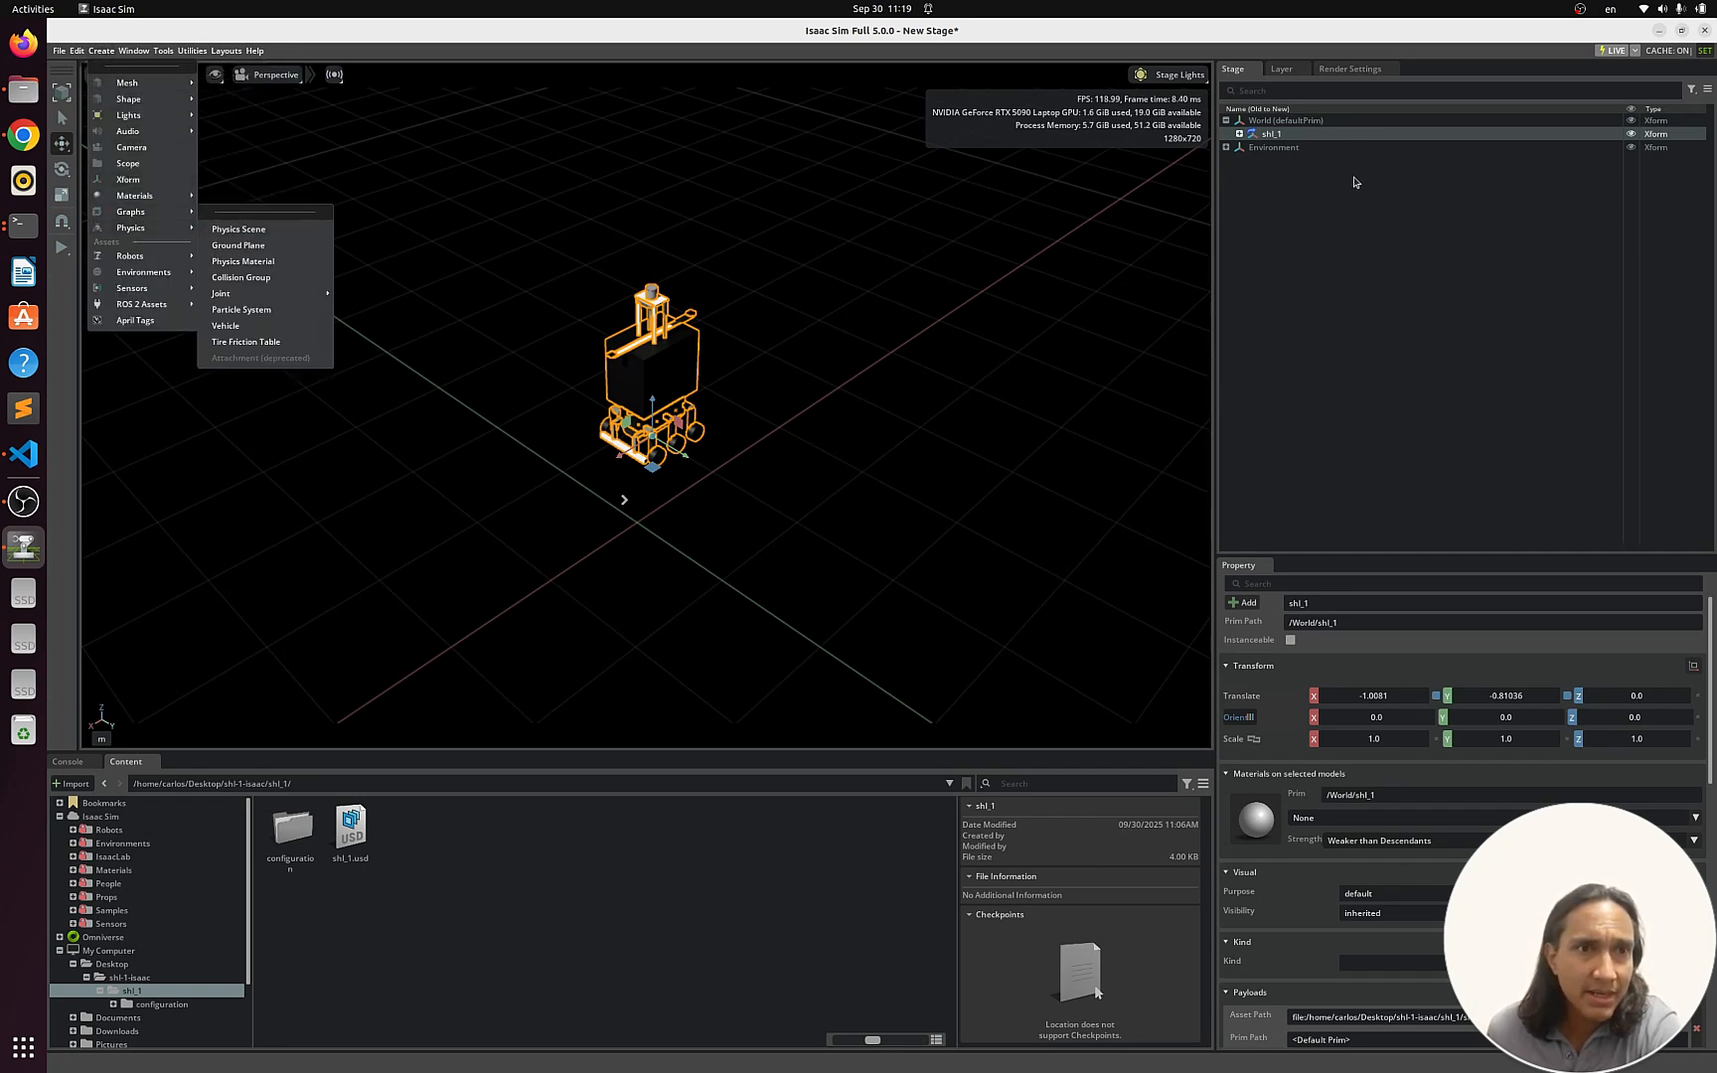
click(1303, 122)
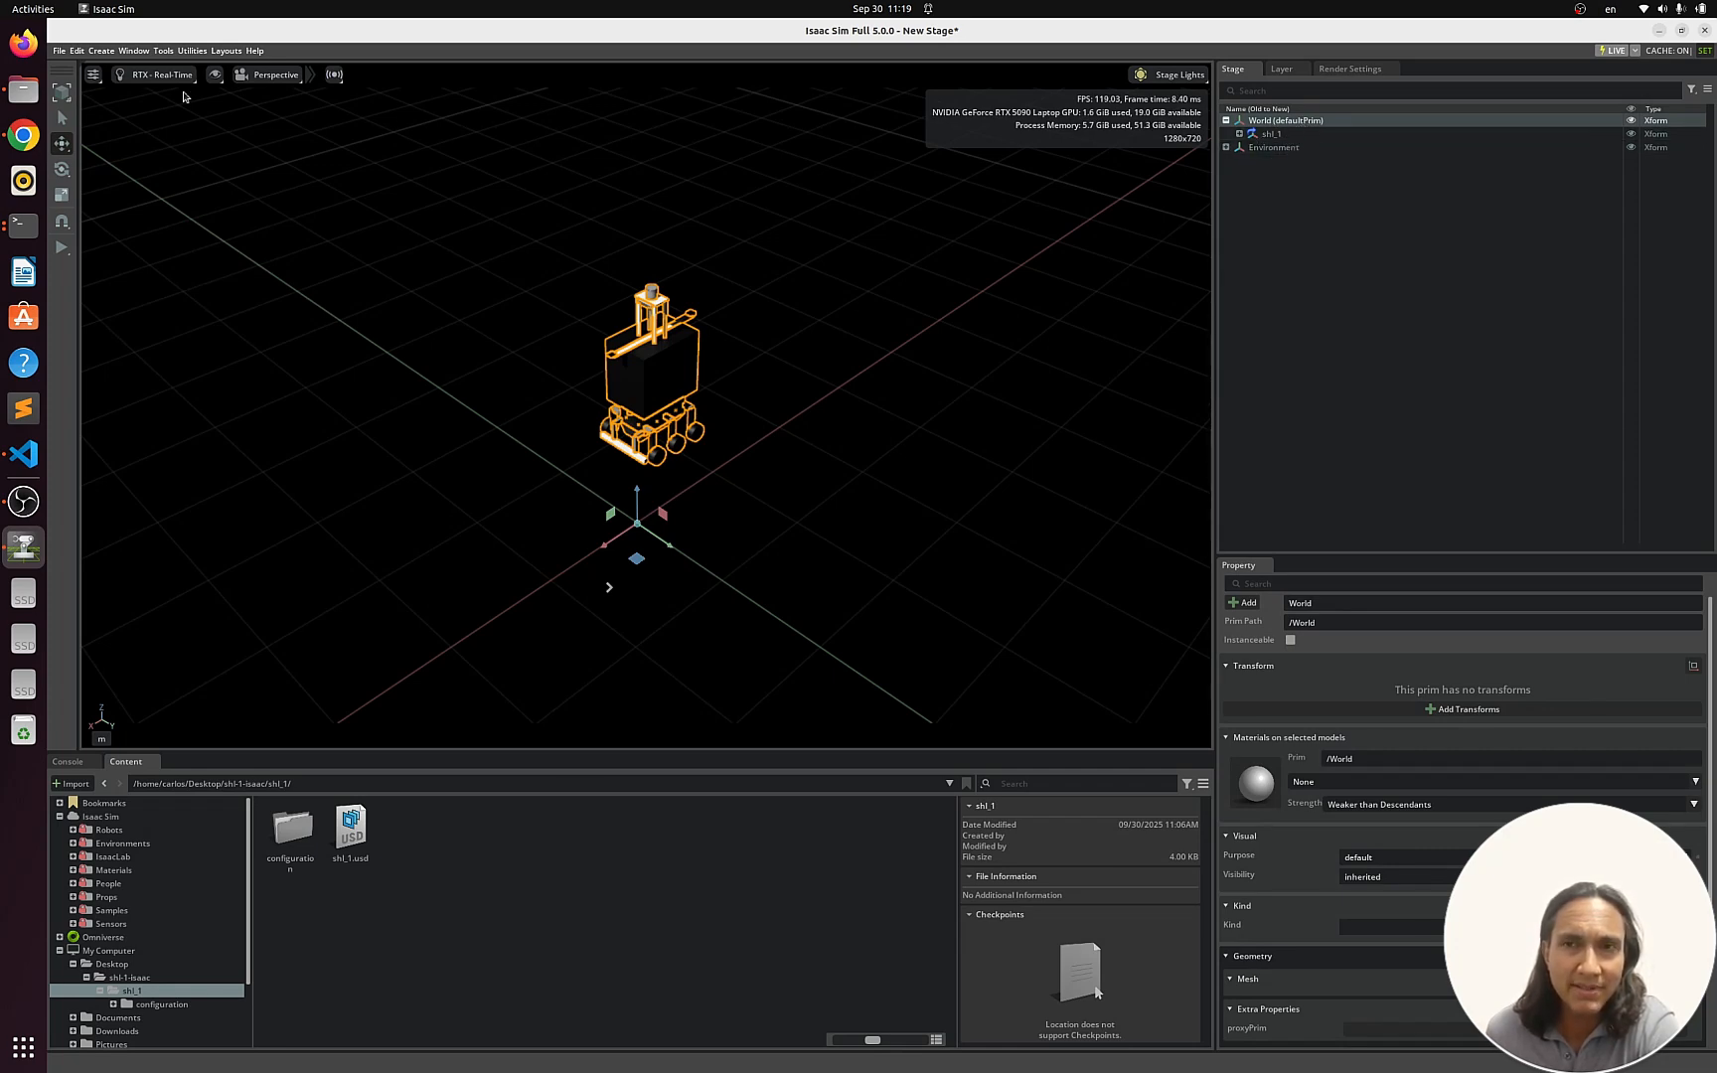
click(133, 50)
click(101, 51)
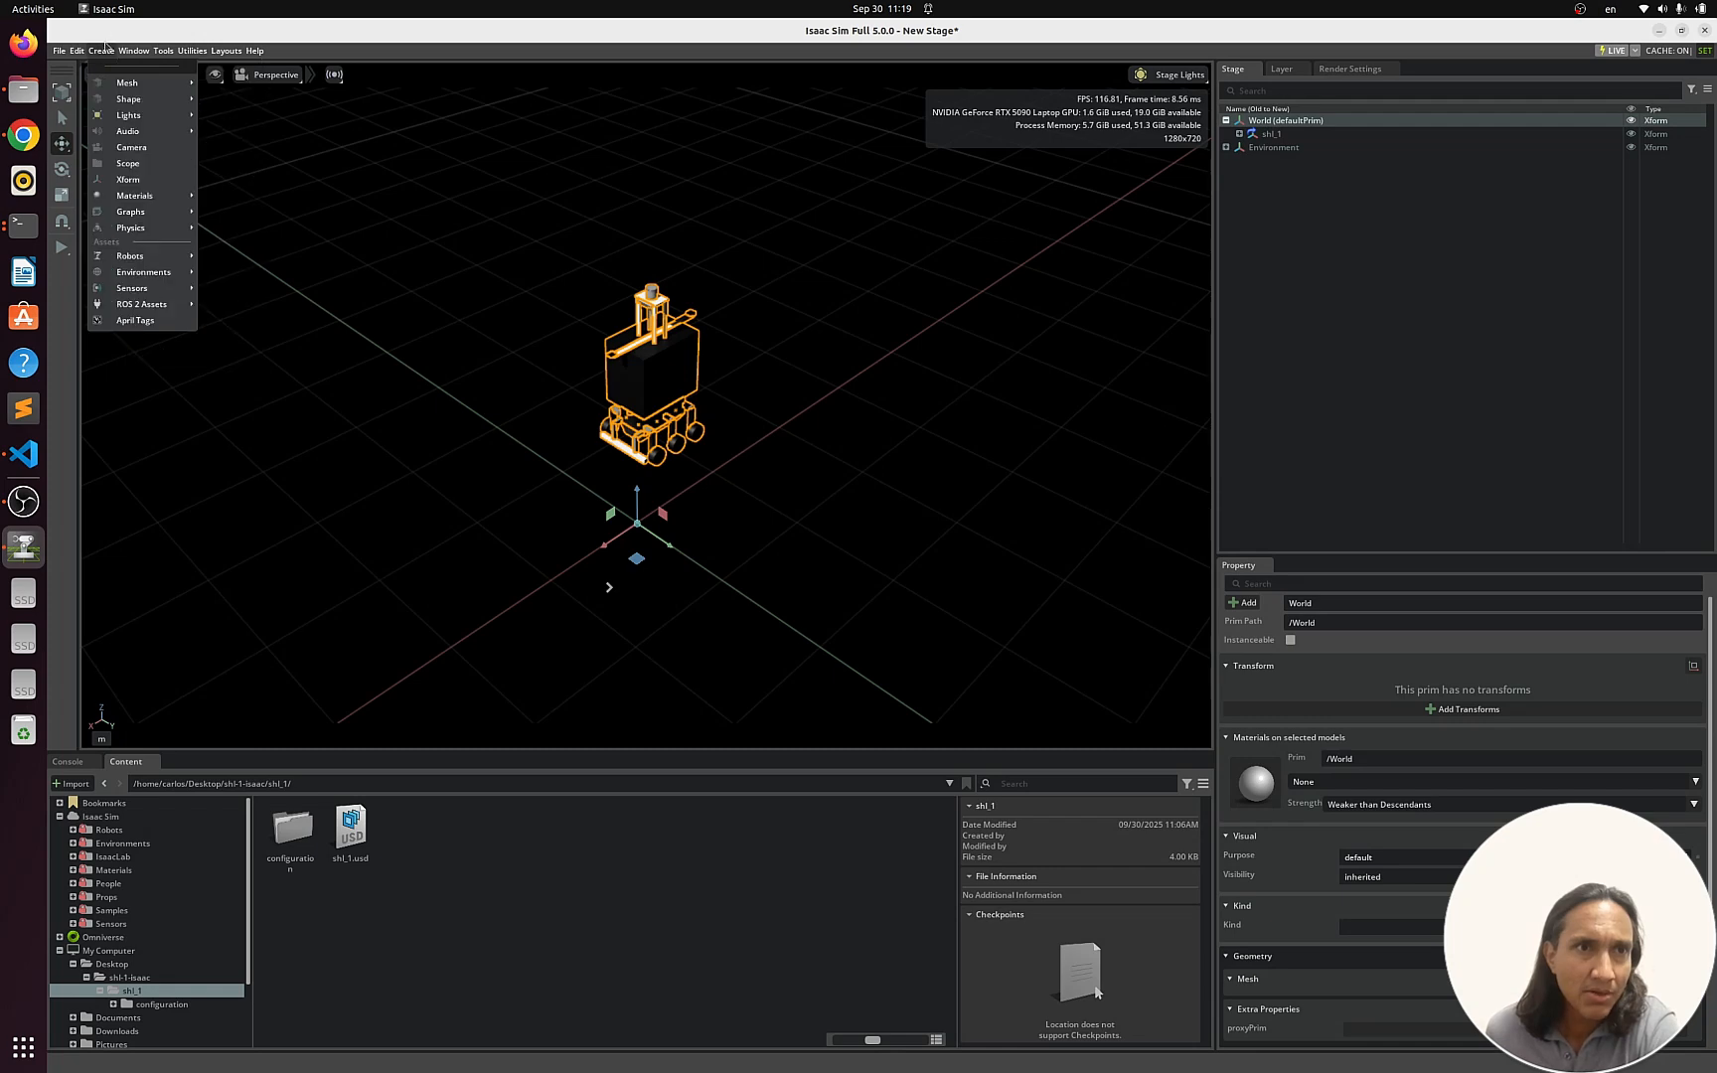
mouse_move(192, 226)
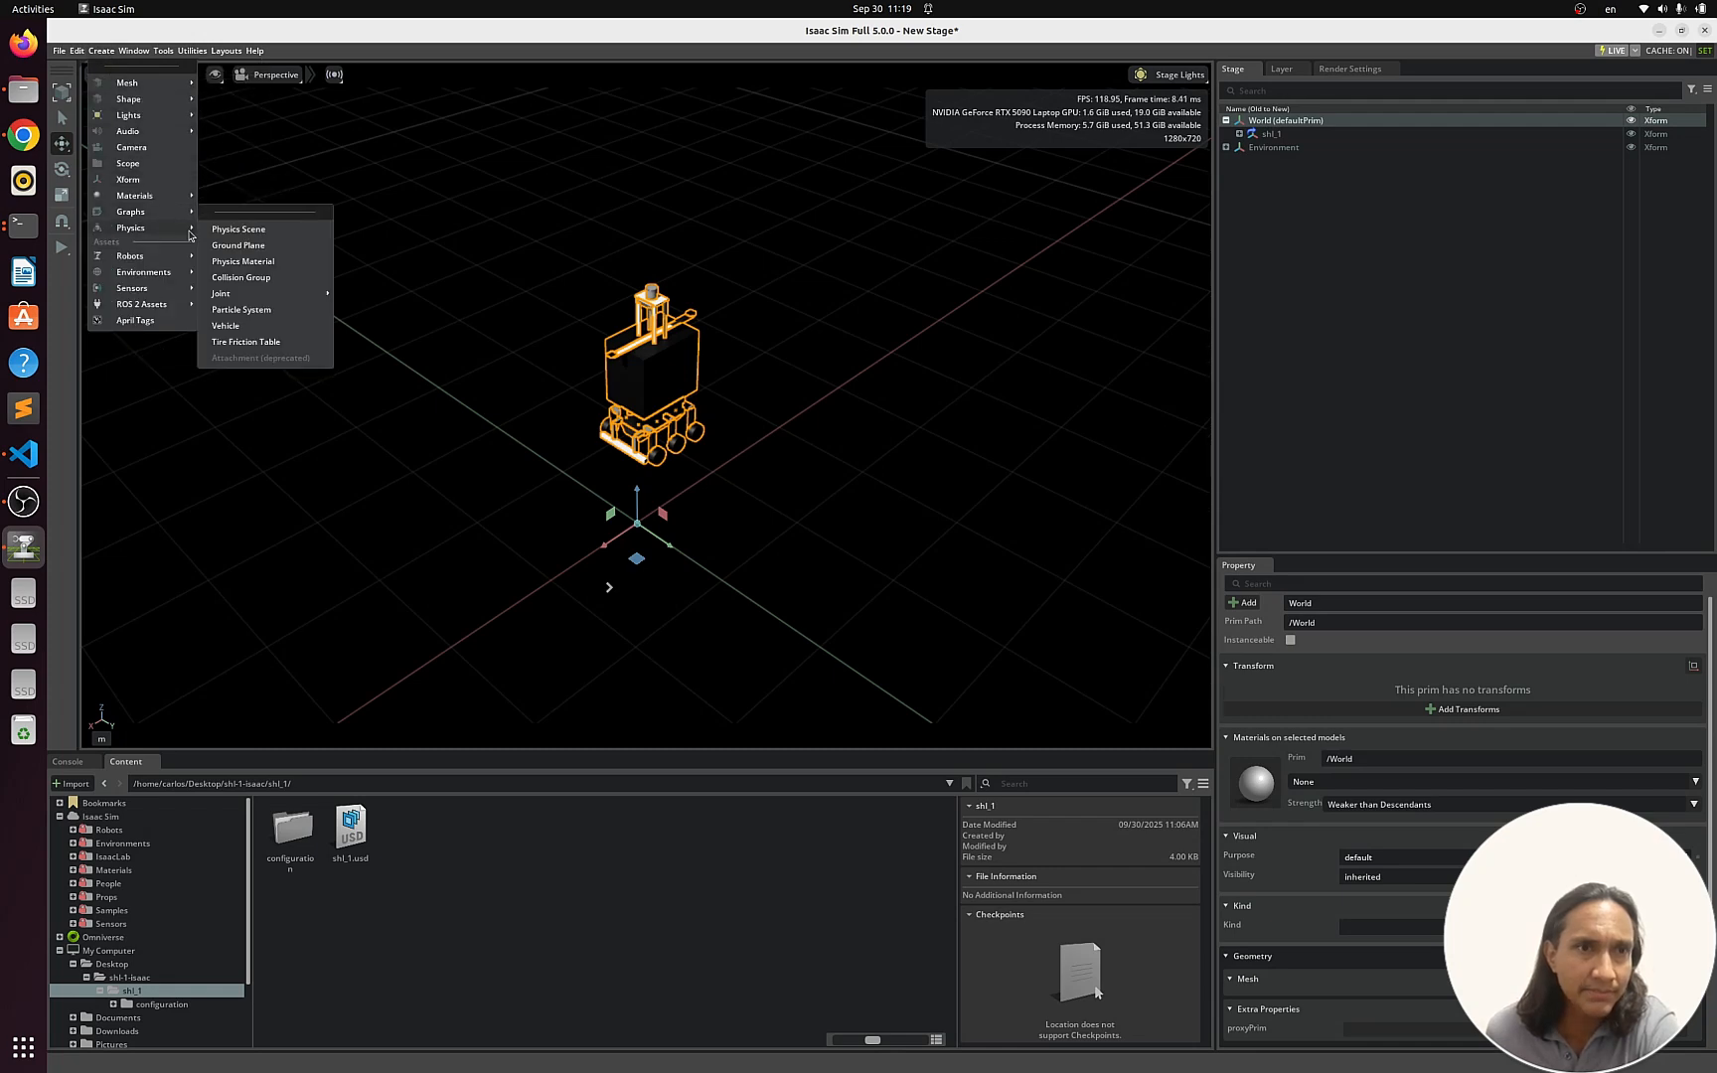
click(258, 230)
click(1454, 209)
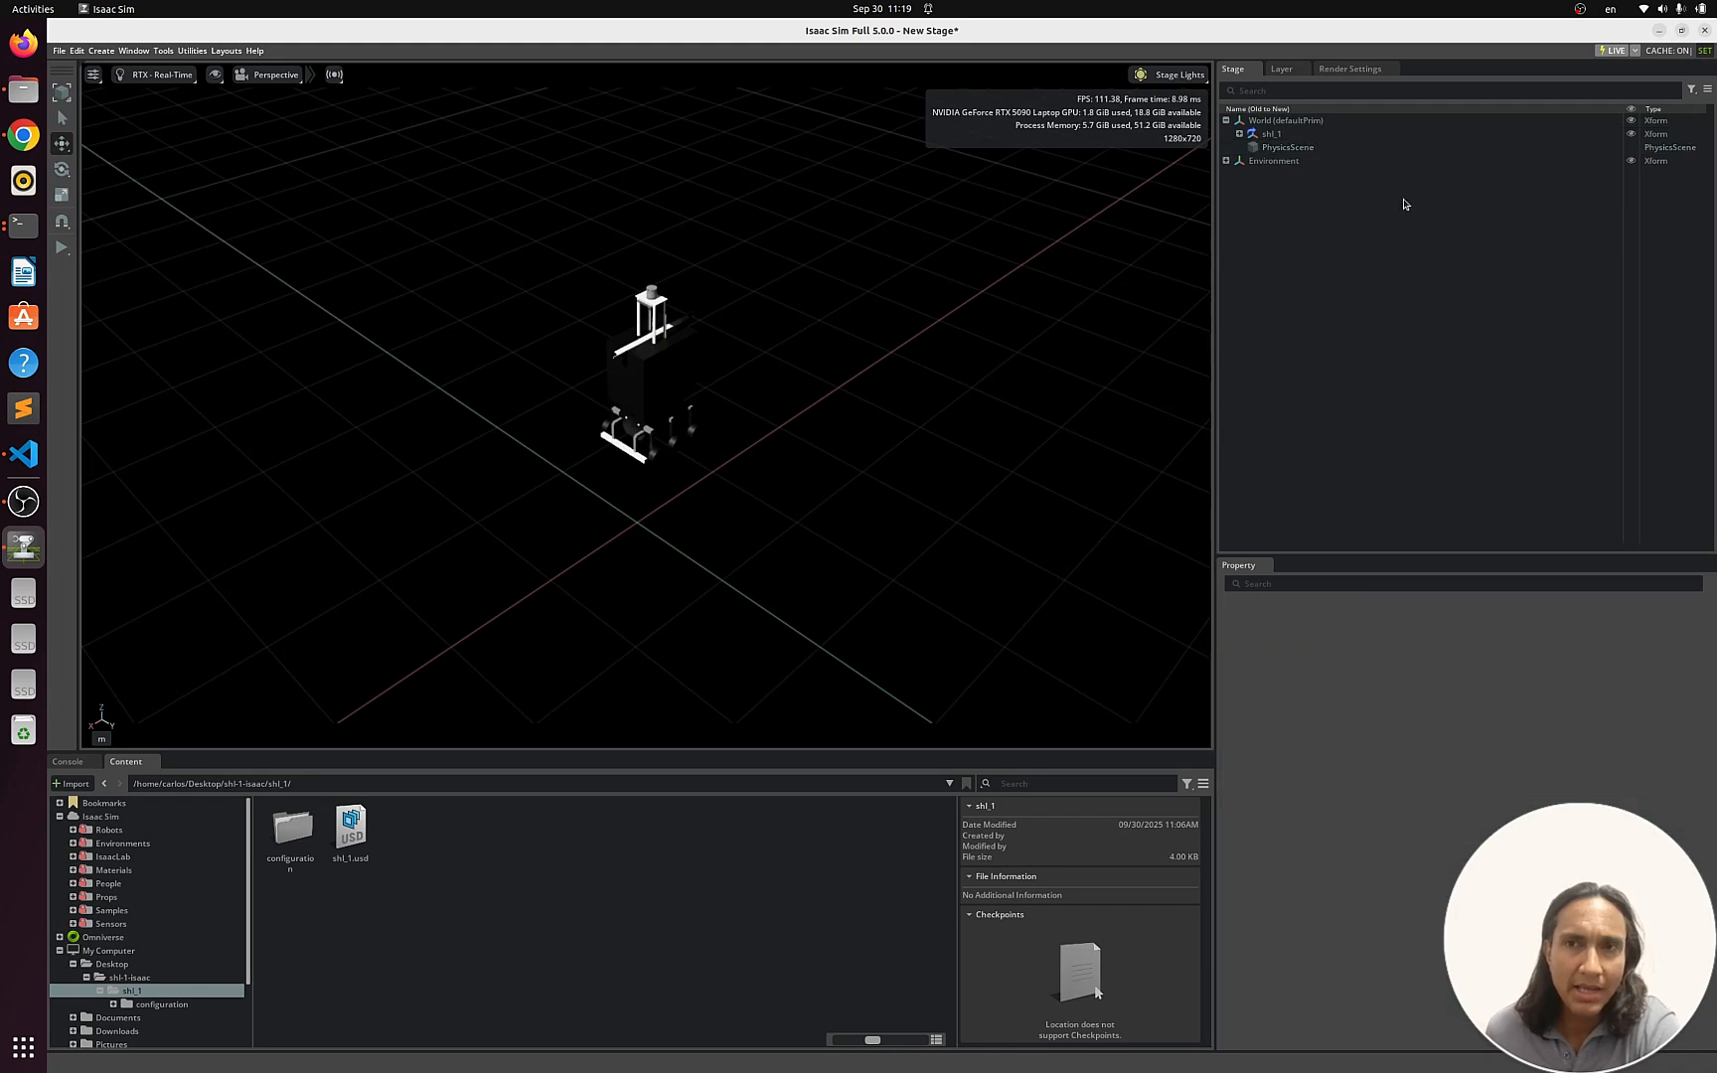
Look through the child prims of shl_1, and run and stop the simulation with the physics scene in place
click(1239, 133)
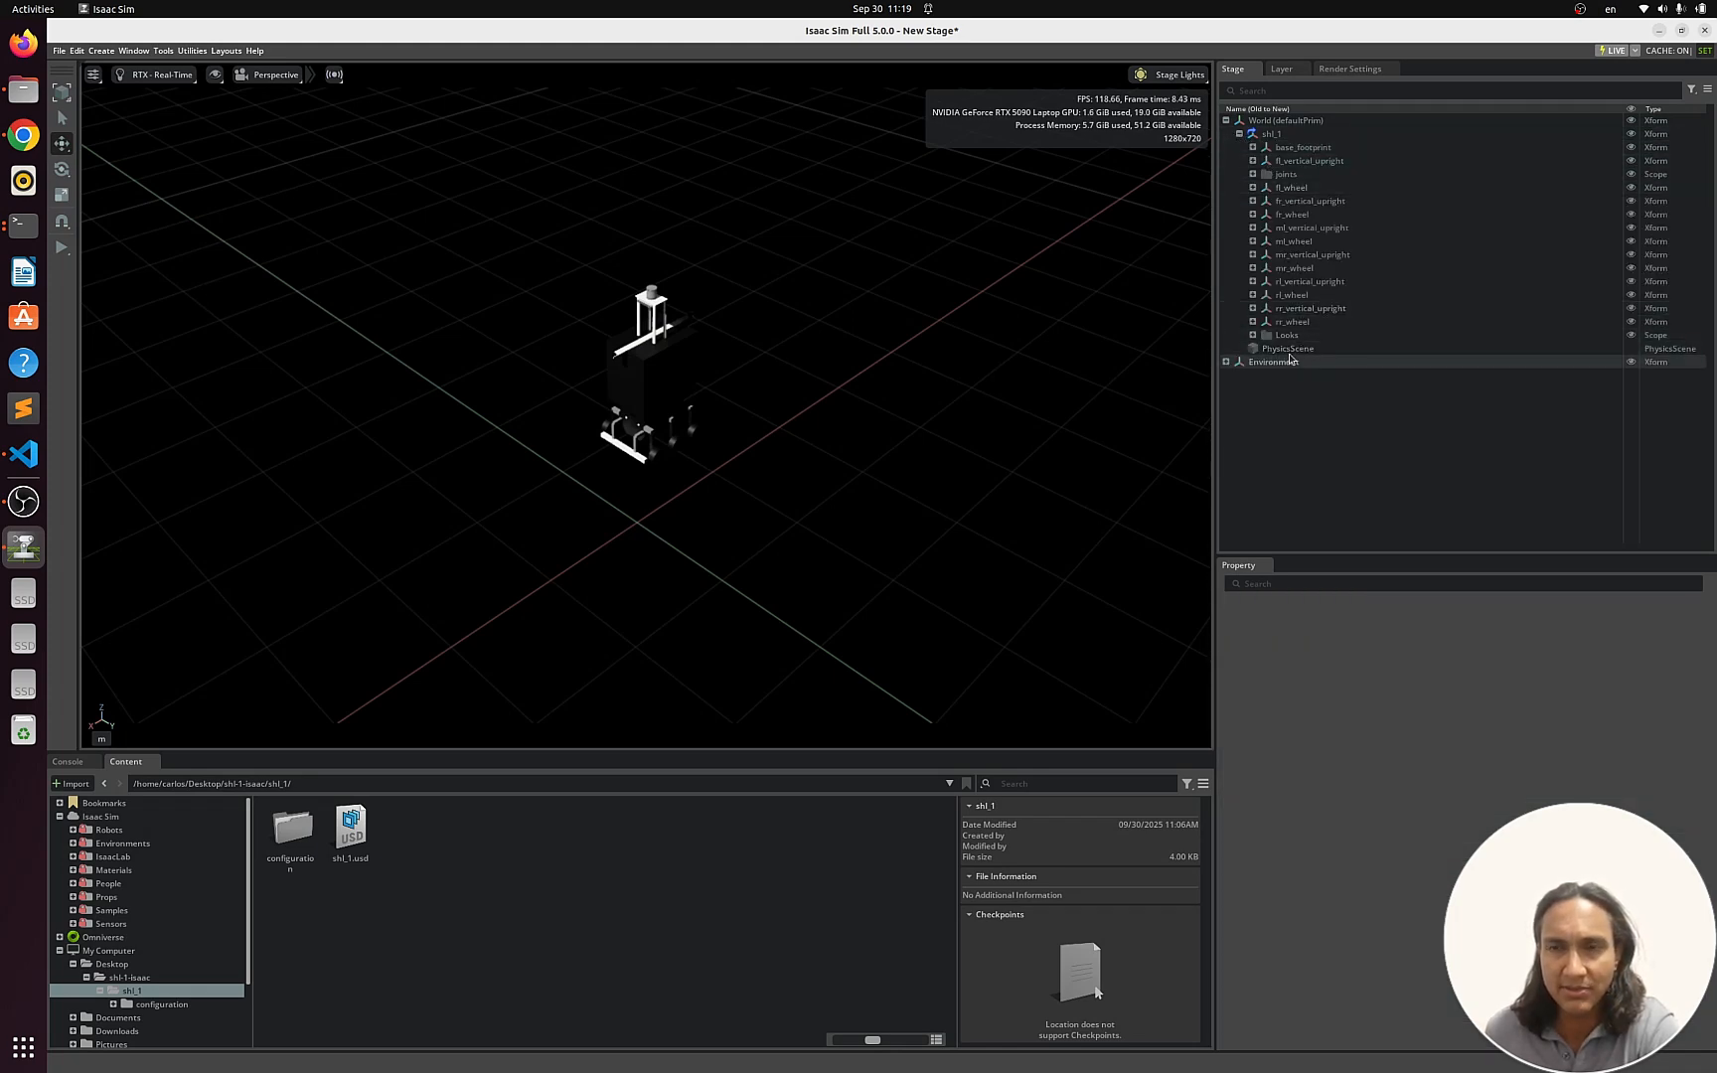
click(1240, 133)
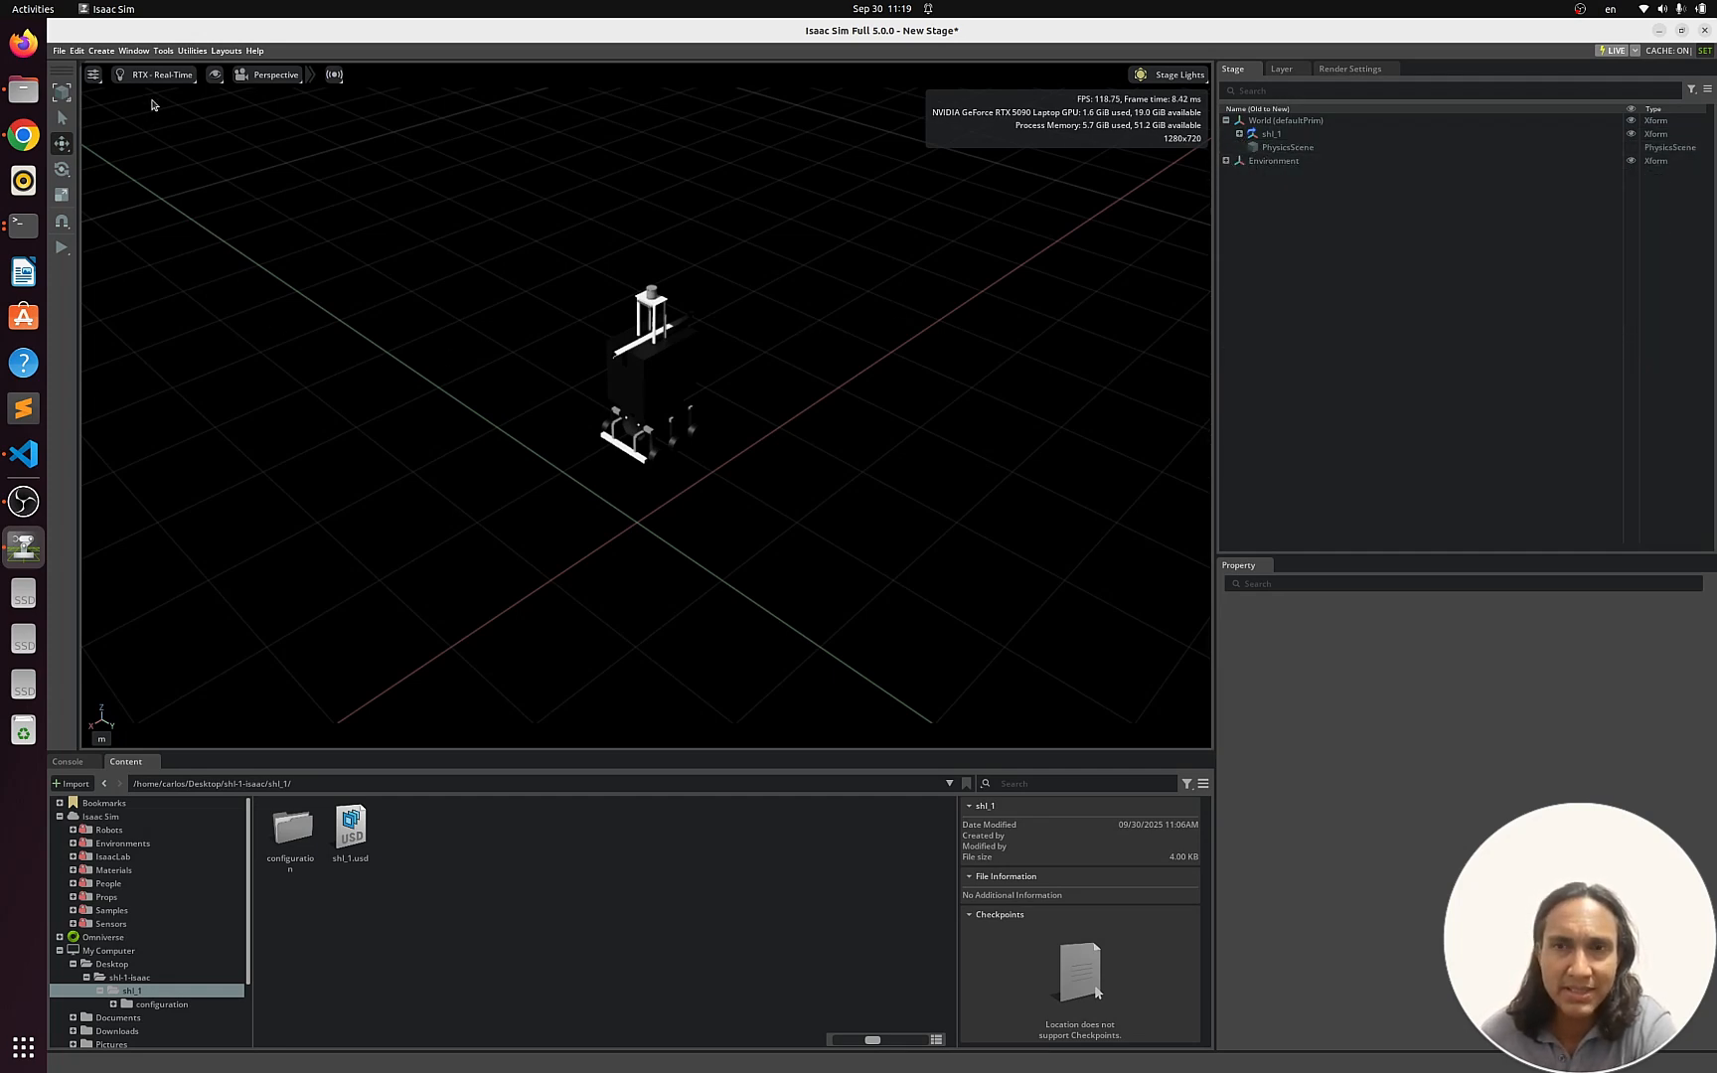
click(61, 247)
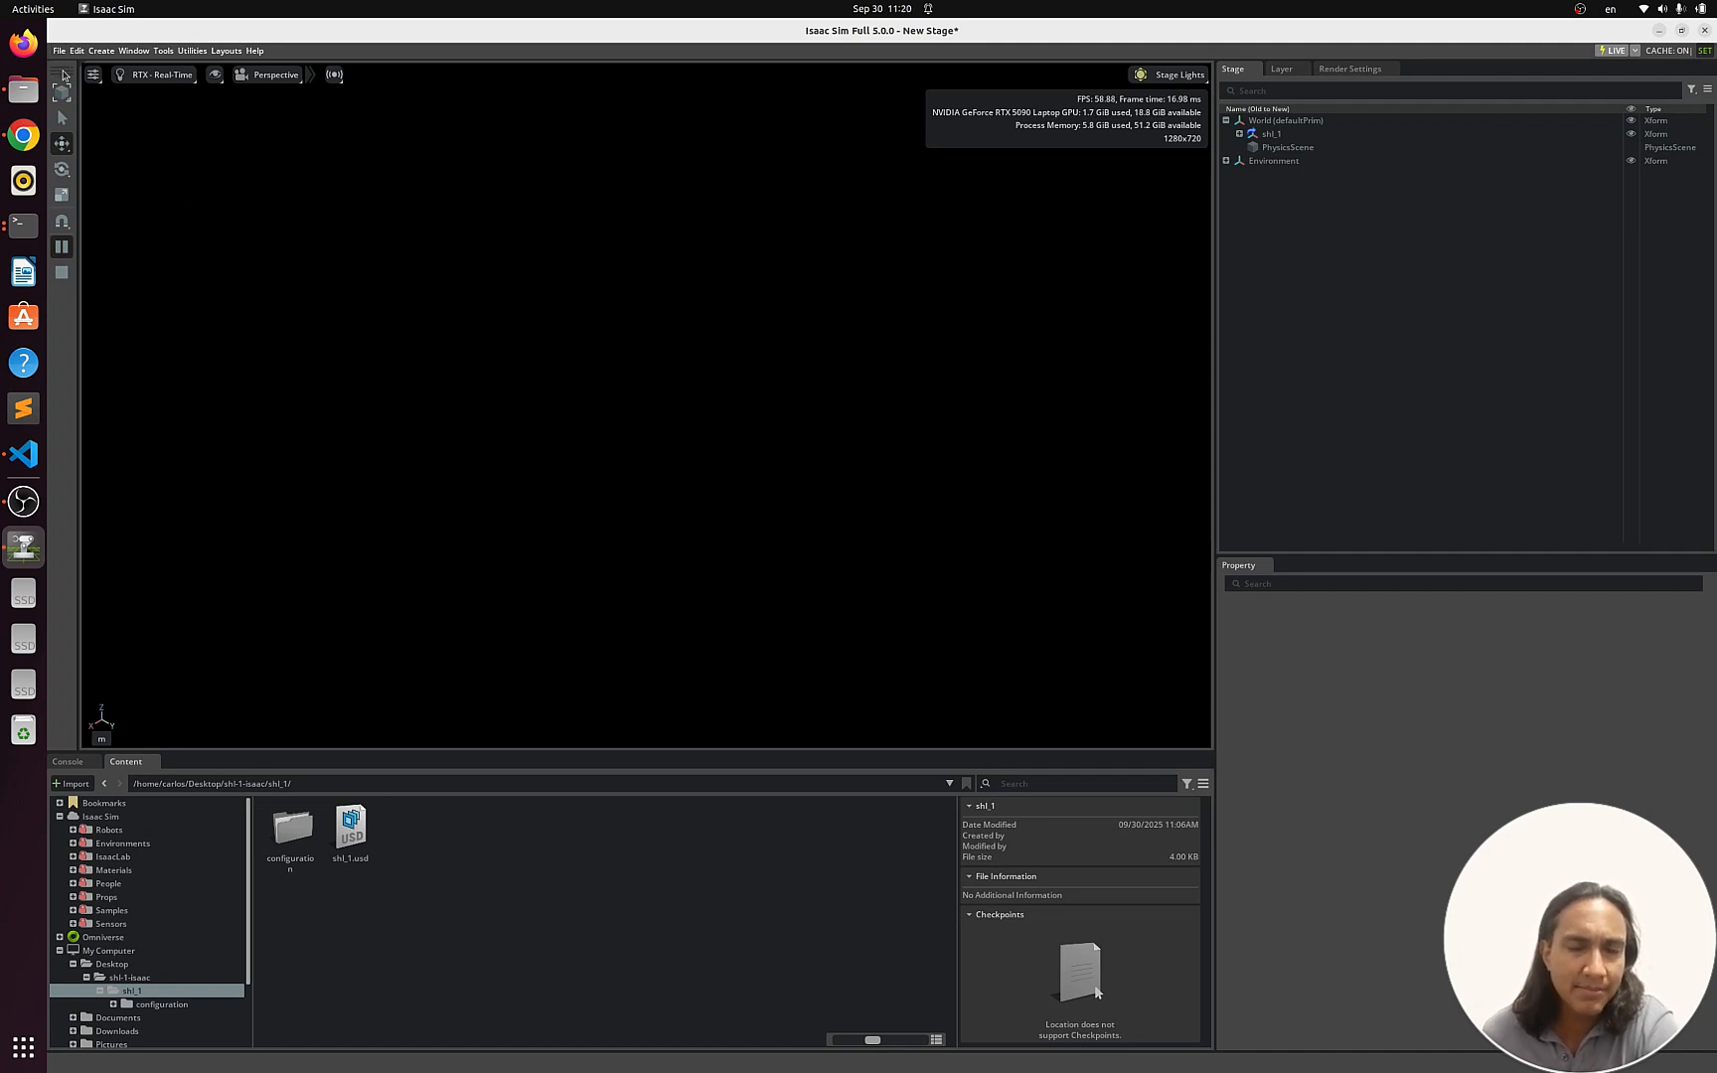
click(62, 272)
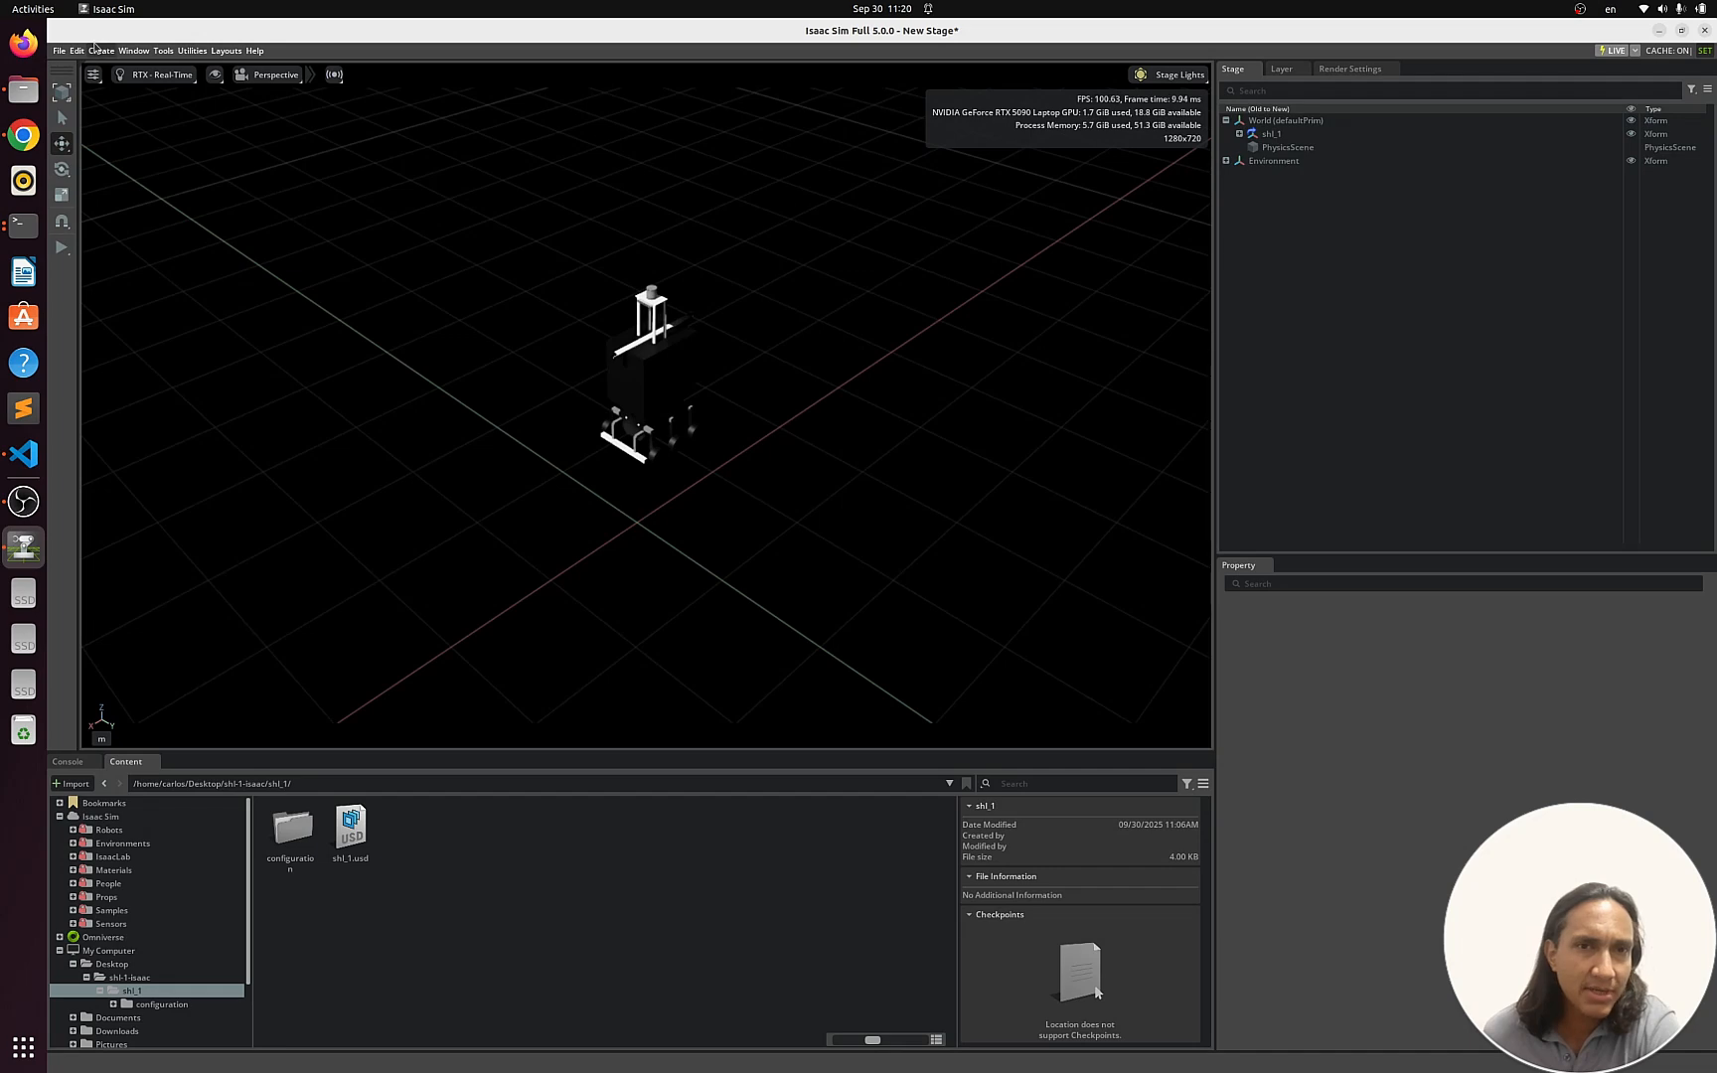
Add a physics Ground Plane to the stage
click(59, 50)
click(102, 50)
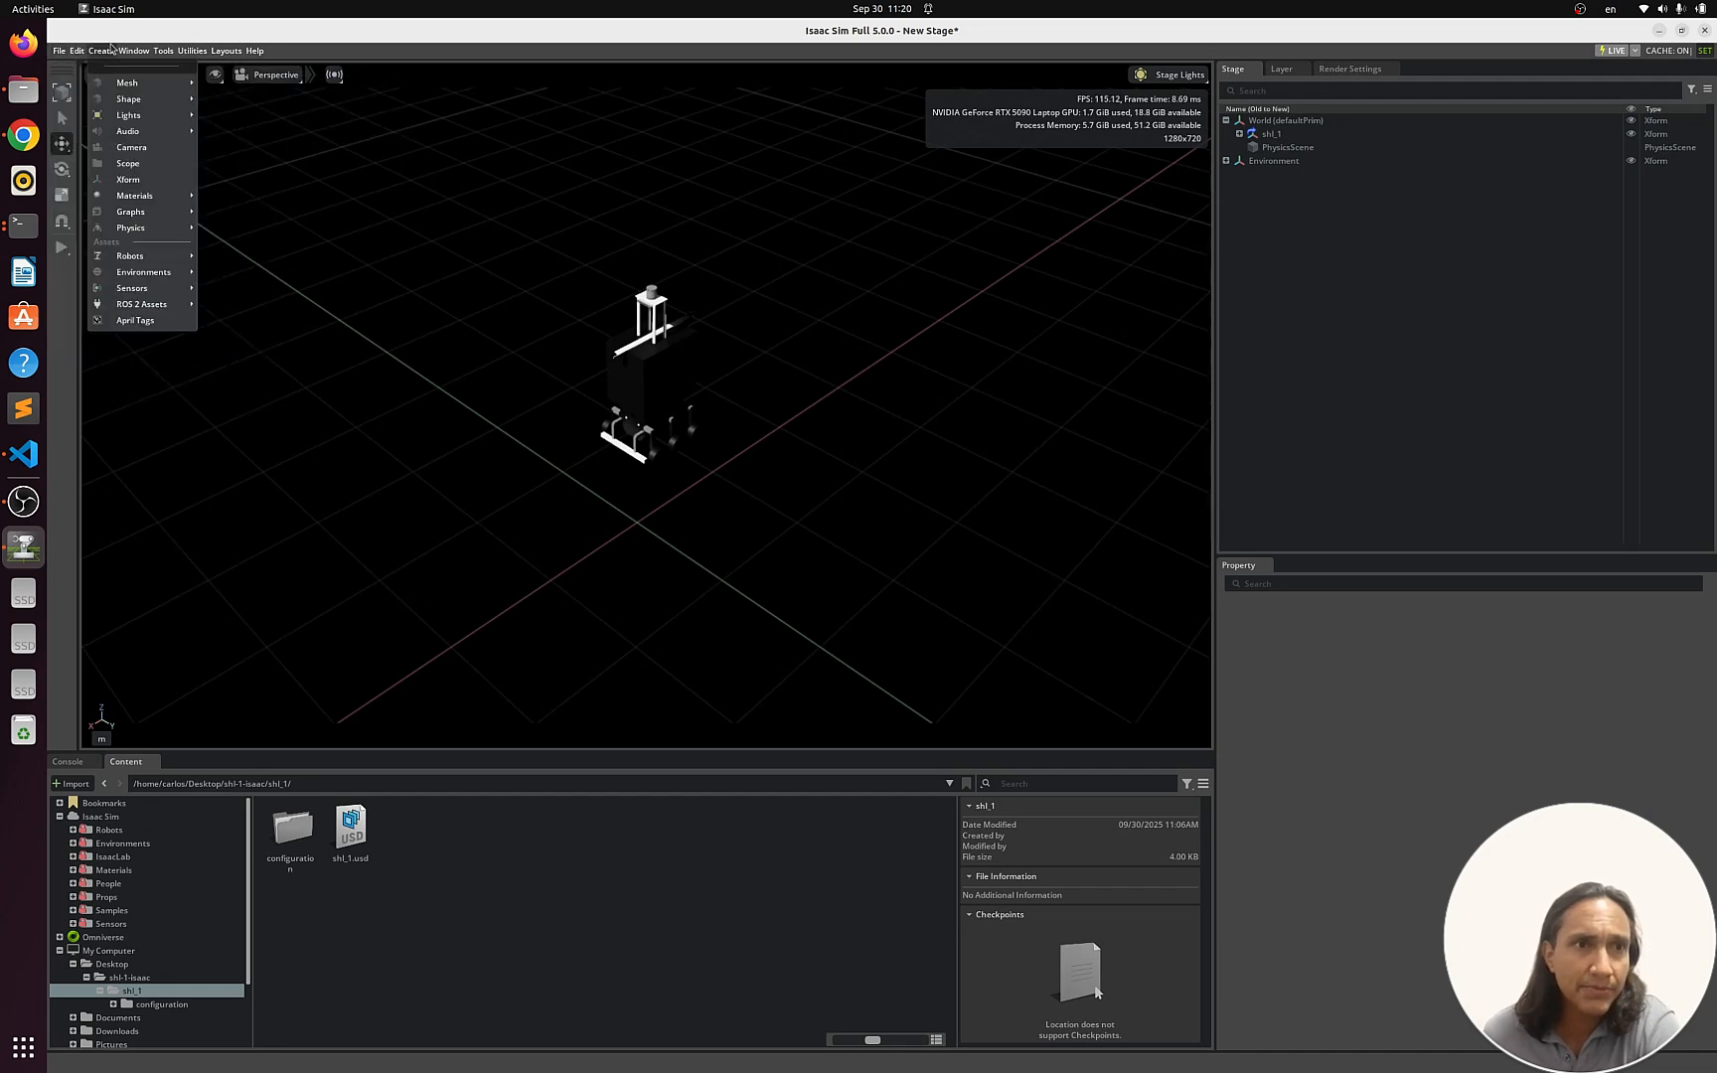
mouse_move(167, 231)
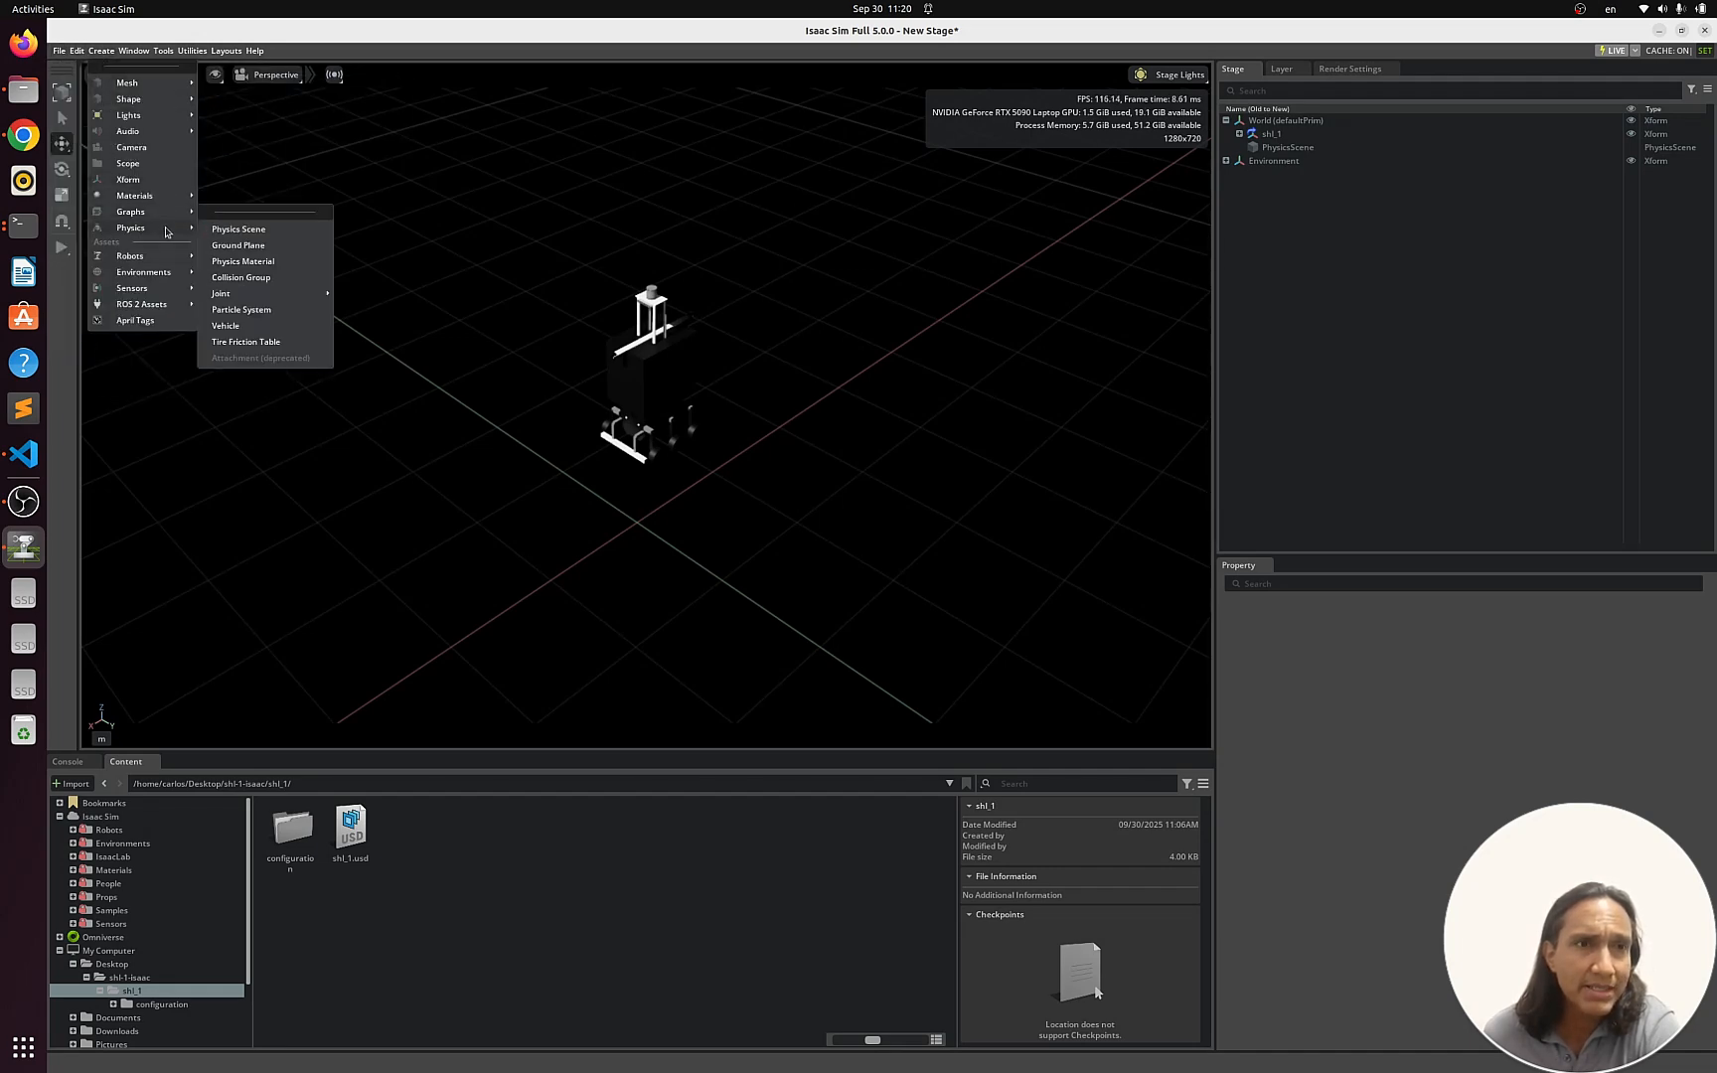
click(260, 248)
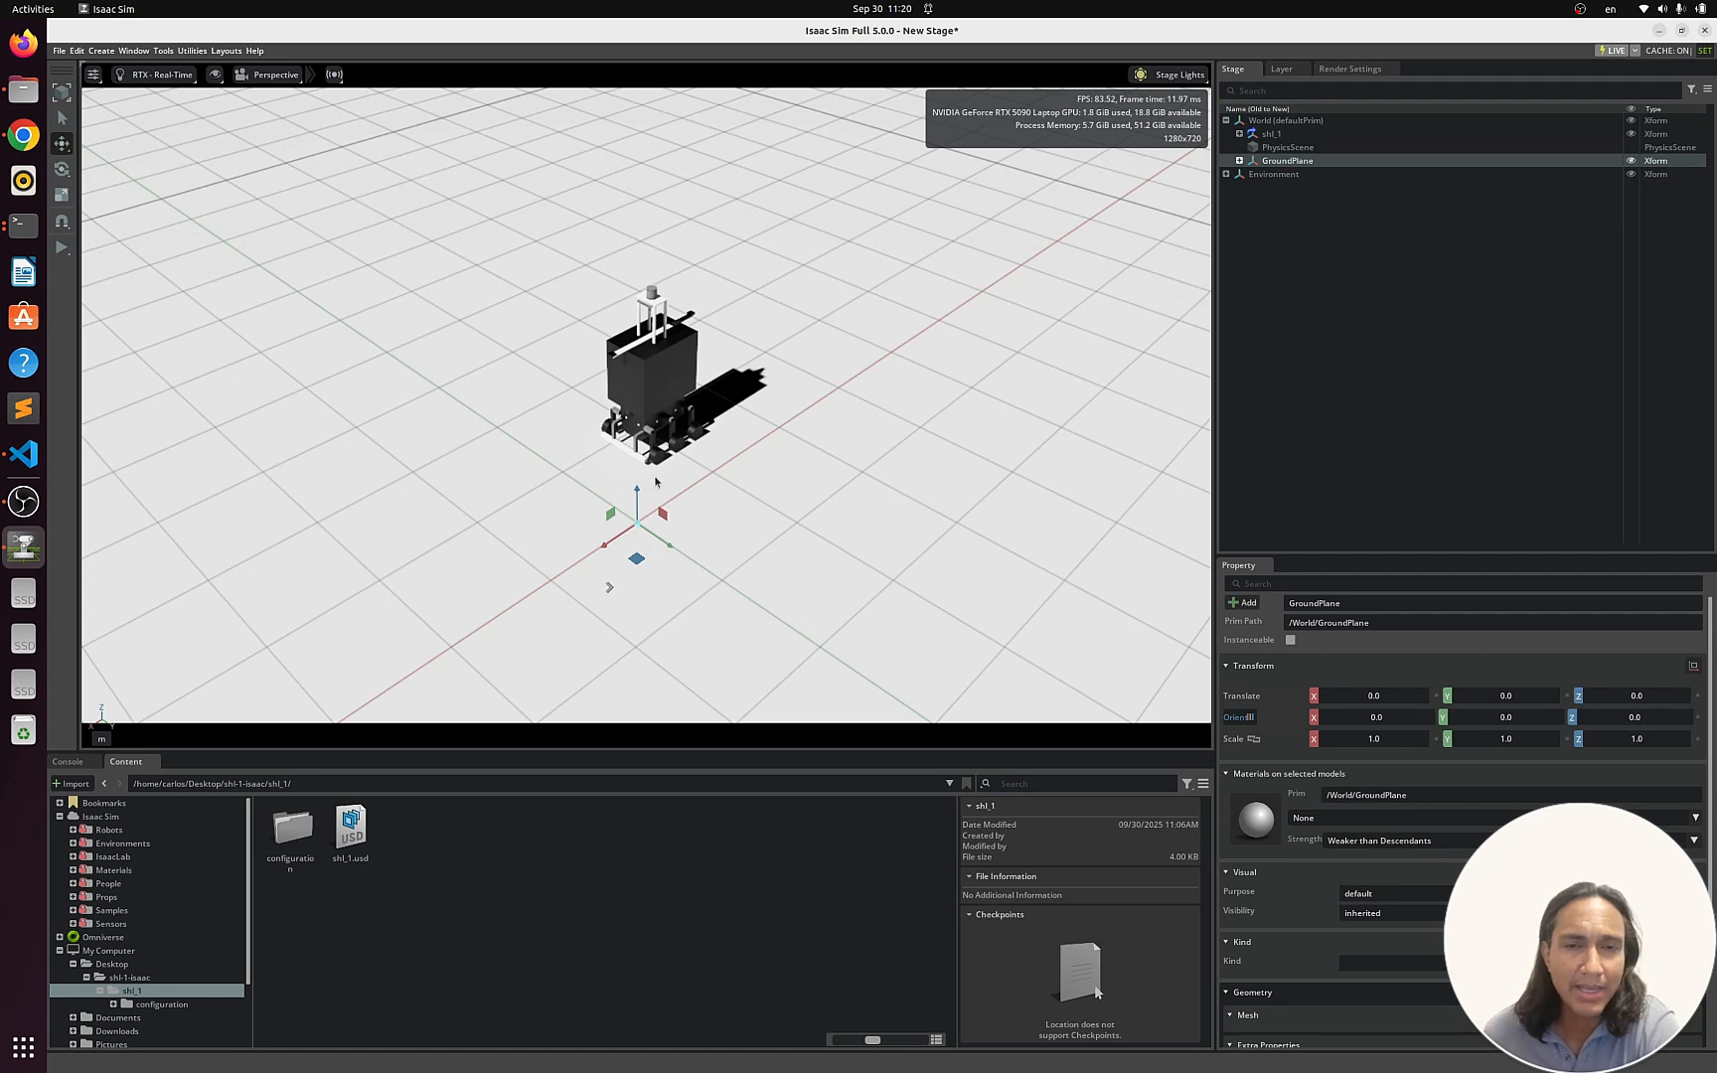
Run the simulation to check how the robot rests on the ground plane, and stop it
scroll(742, 459, up, 3)
scroll(661, 482, up, 3)
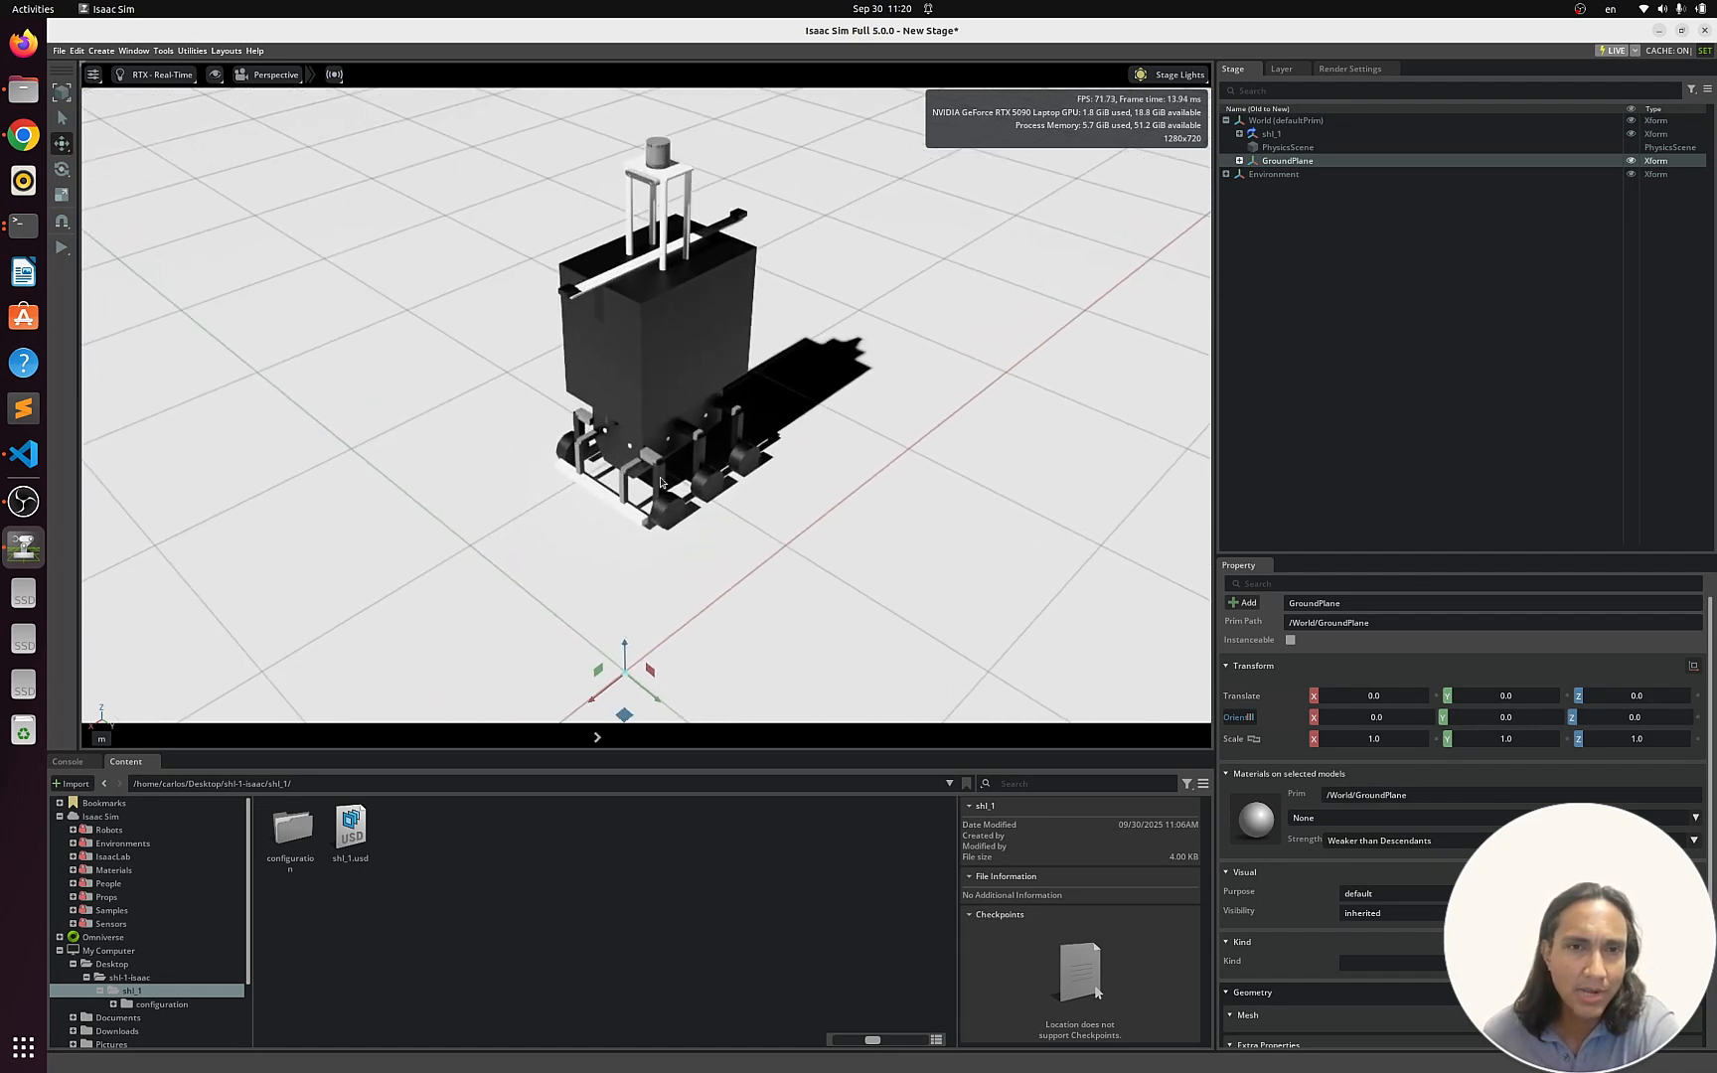
click(63, 246)
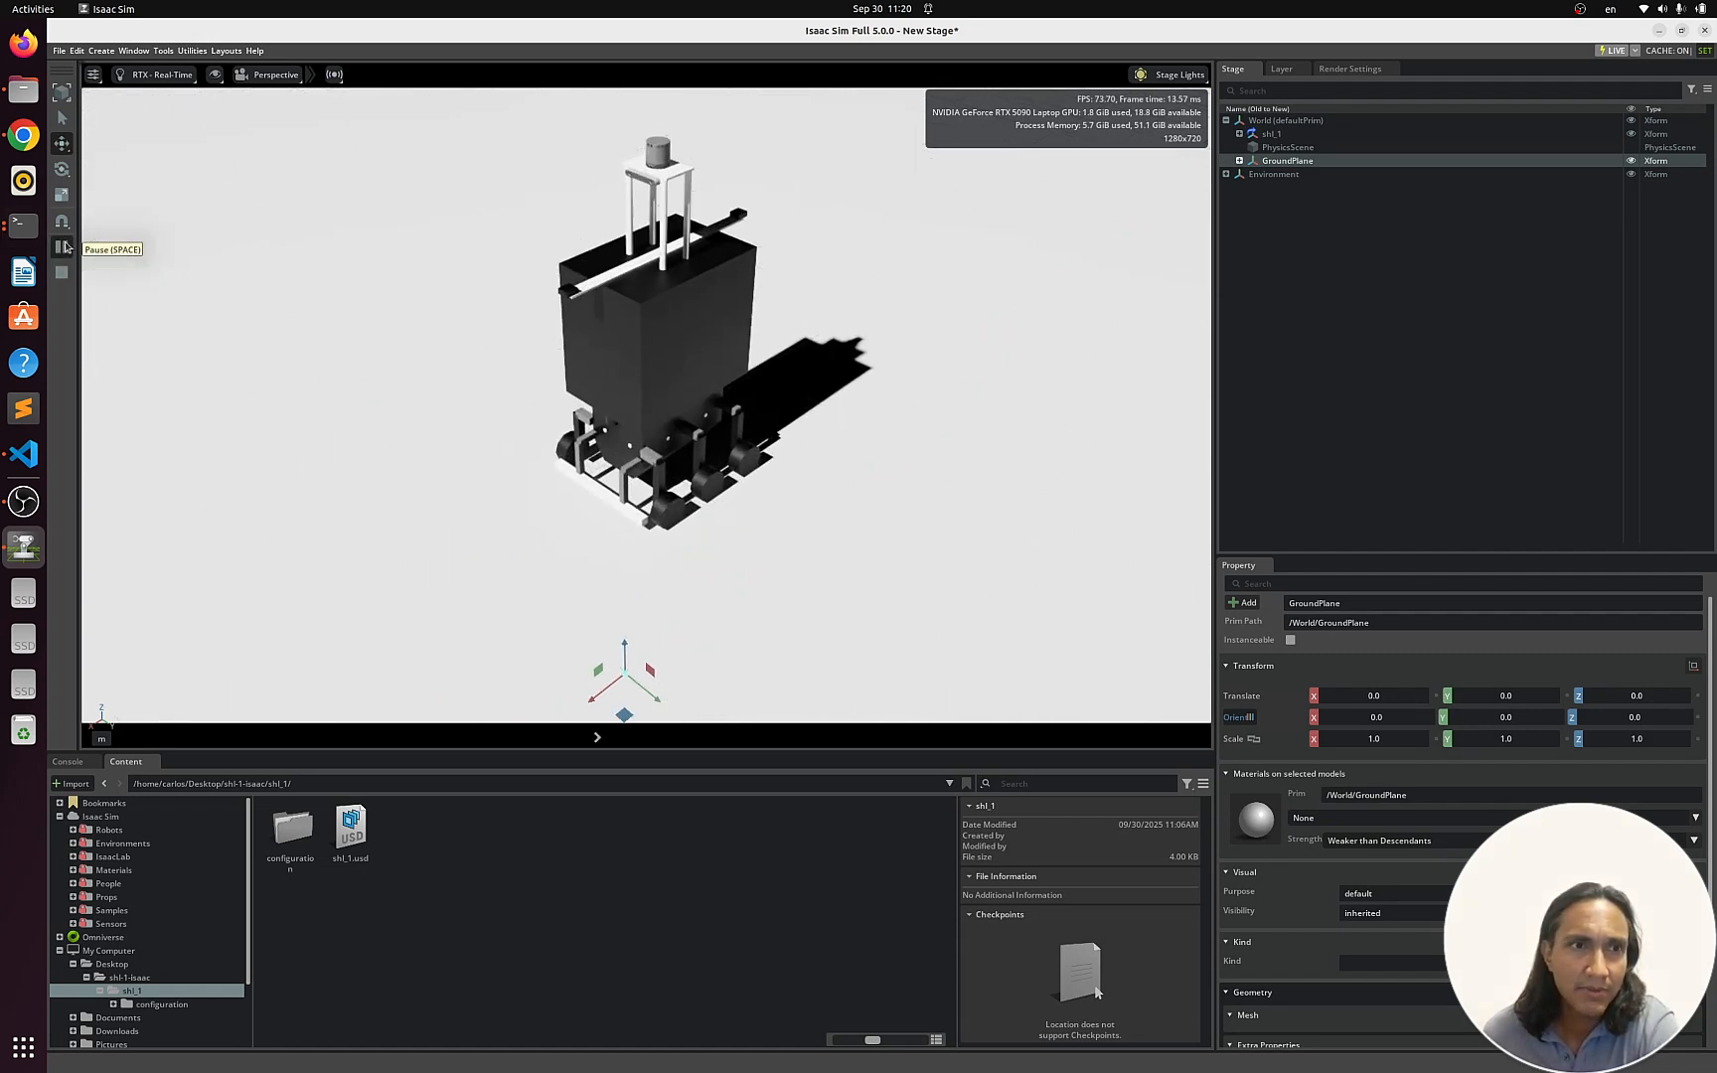
scroll(690, 434, down, 5)
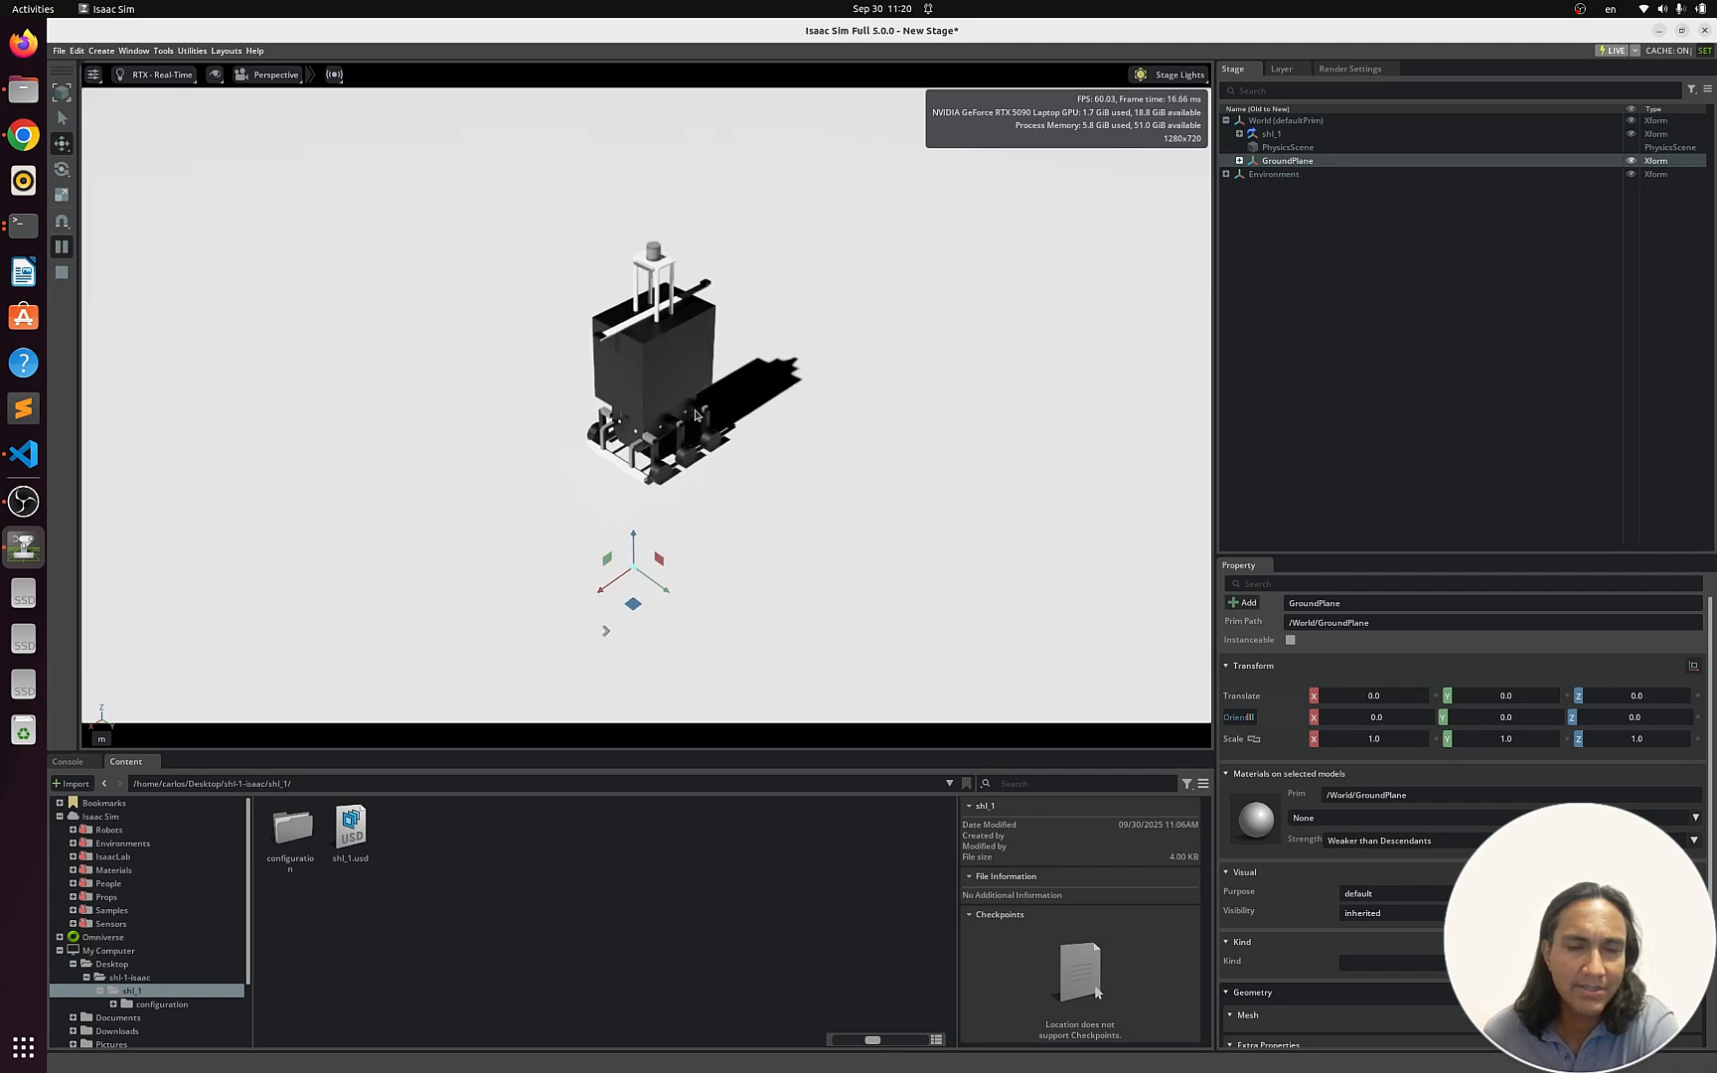
scroll(726, 411, up, 1)
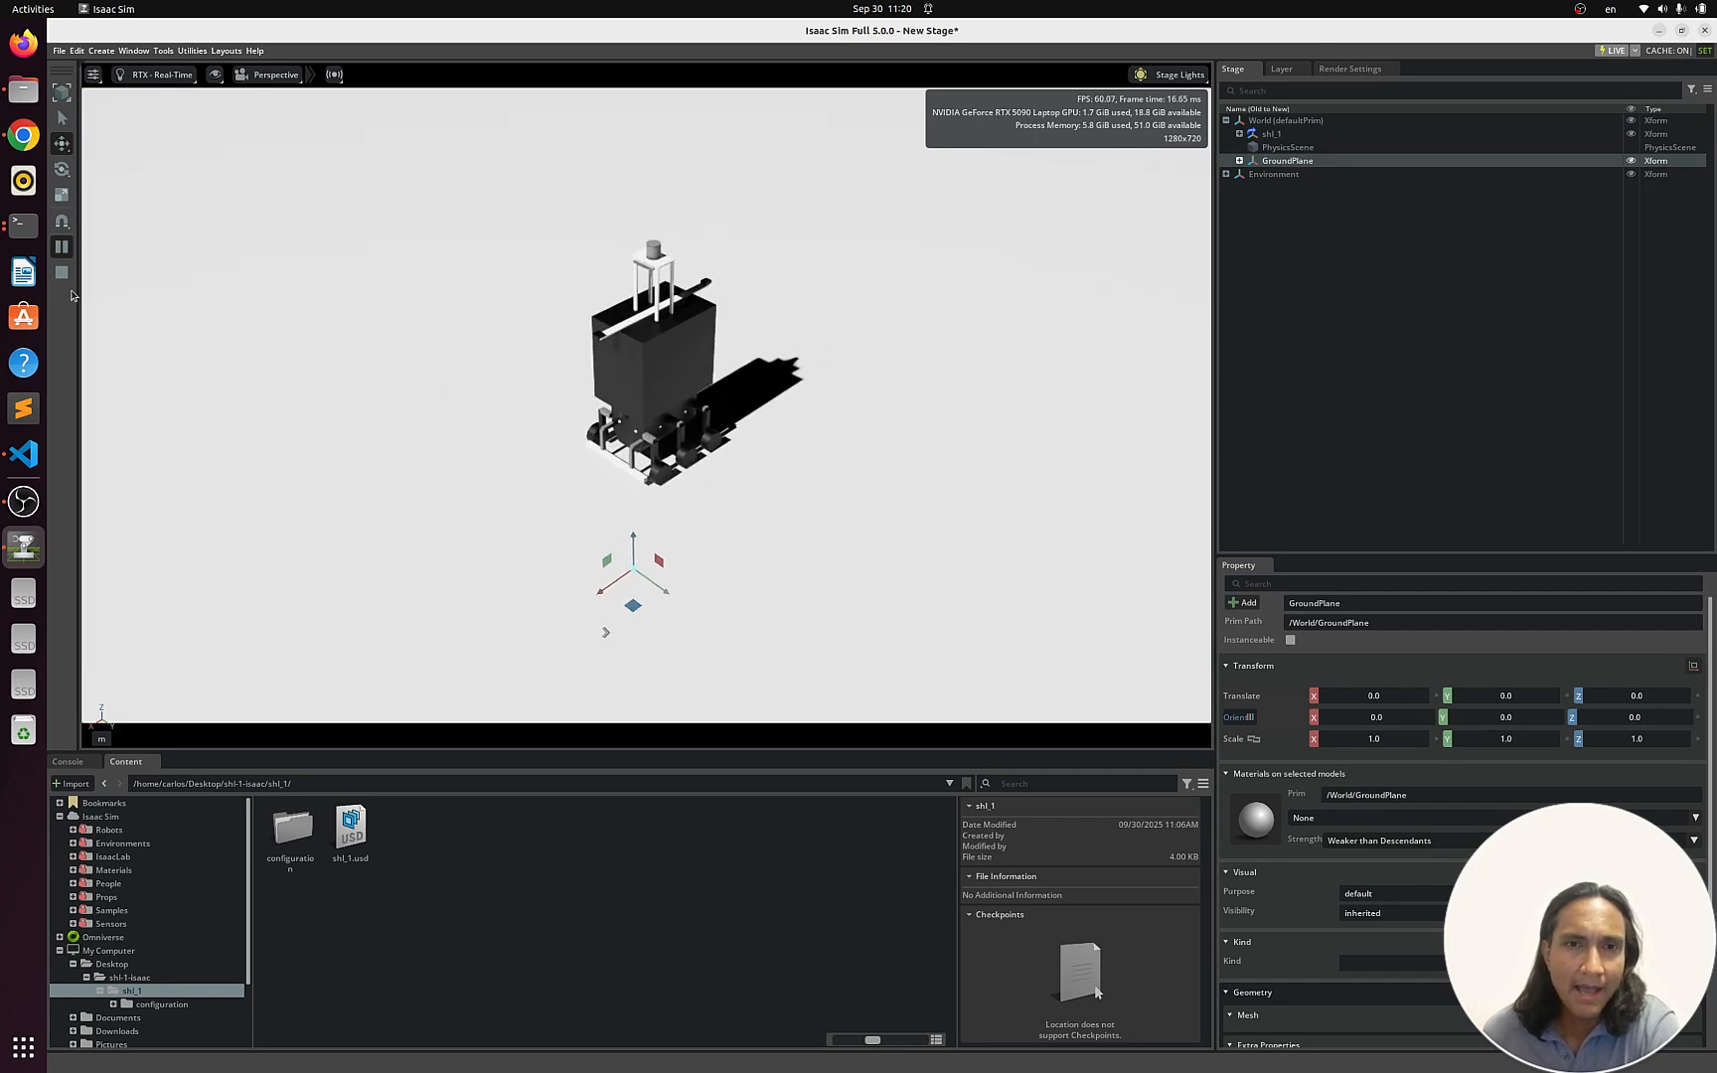
click(61, 272)
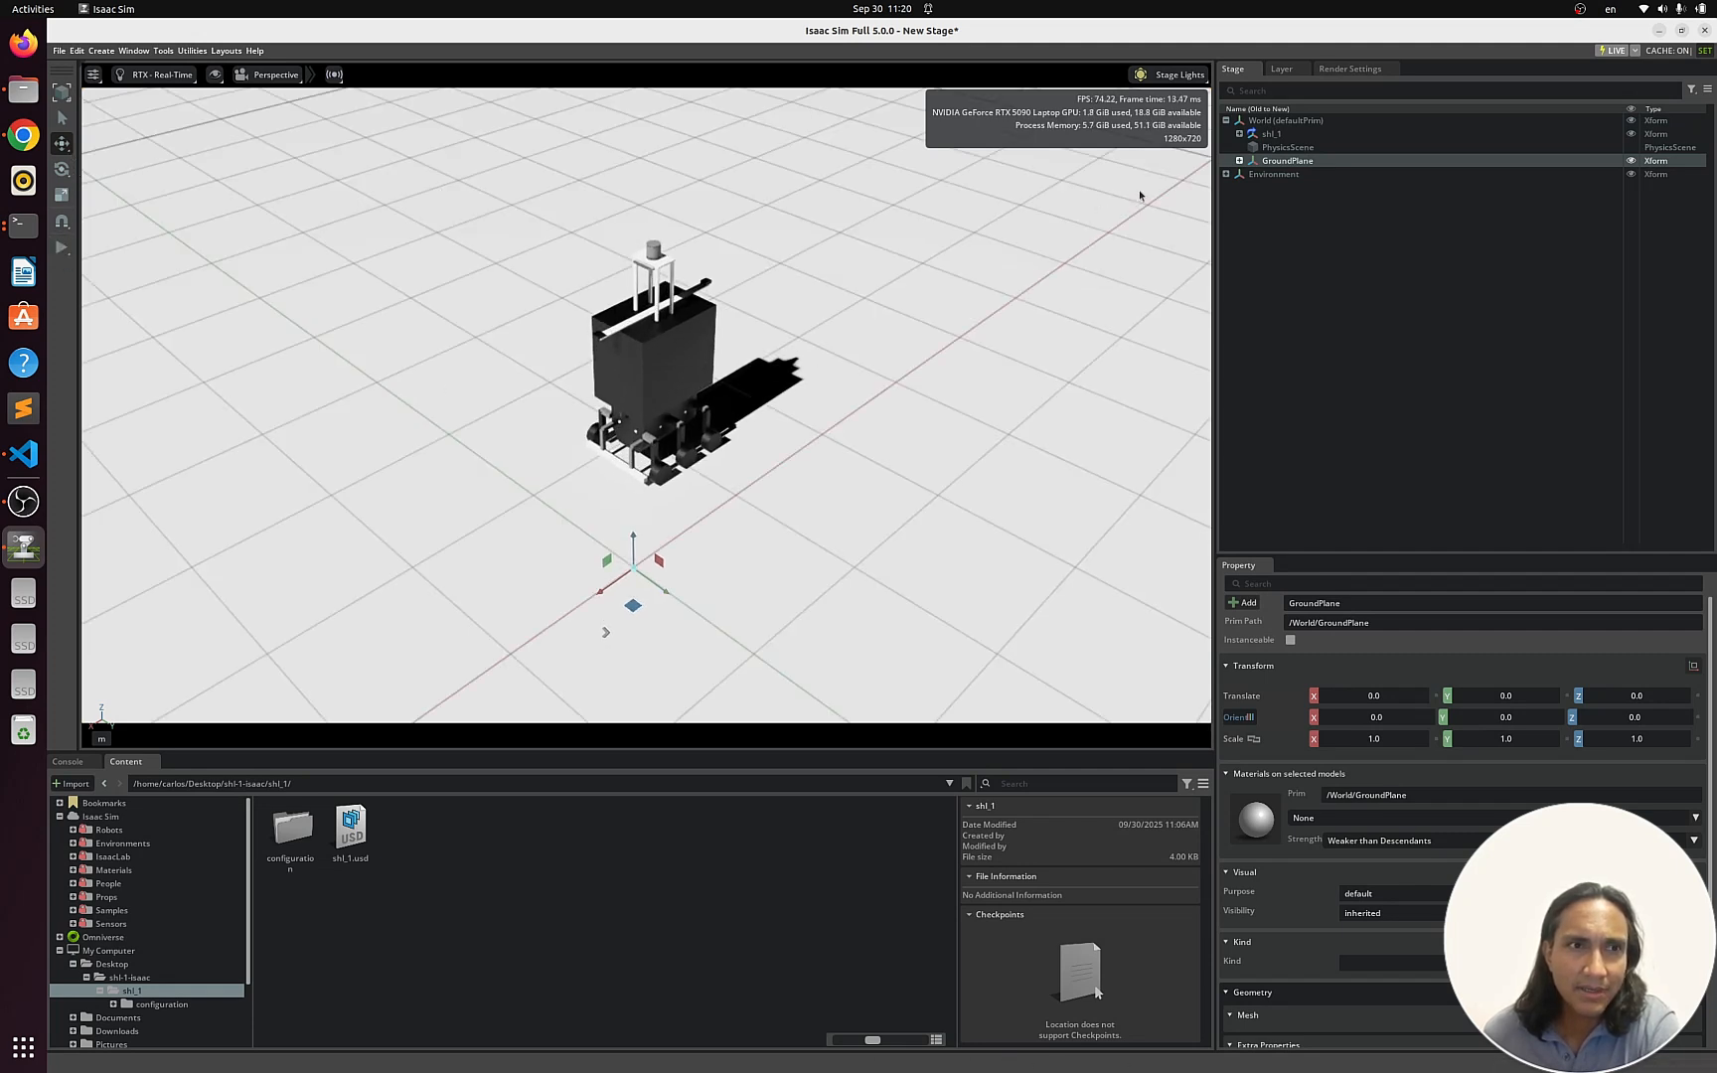
Raise shl_1 above the ground plane to about Z 1.95 and start the simulation to drop it
click(1272, 133)
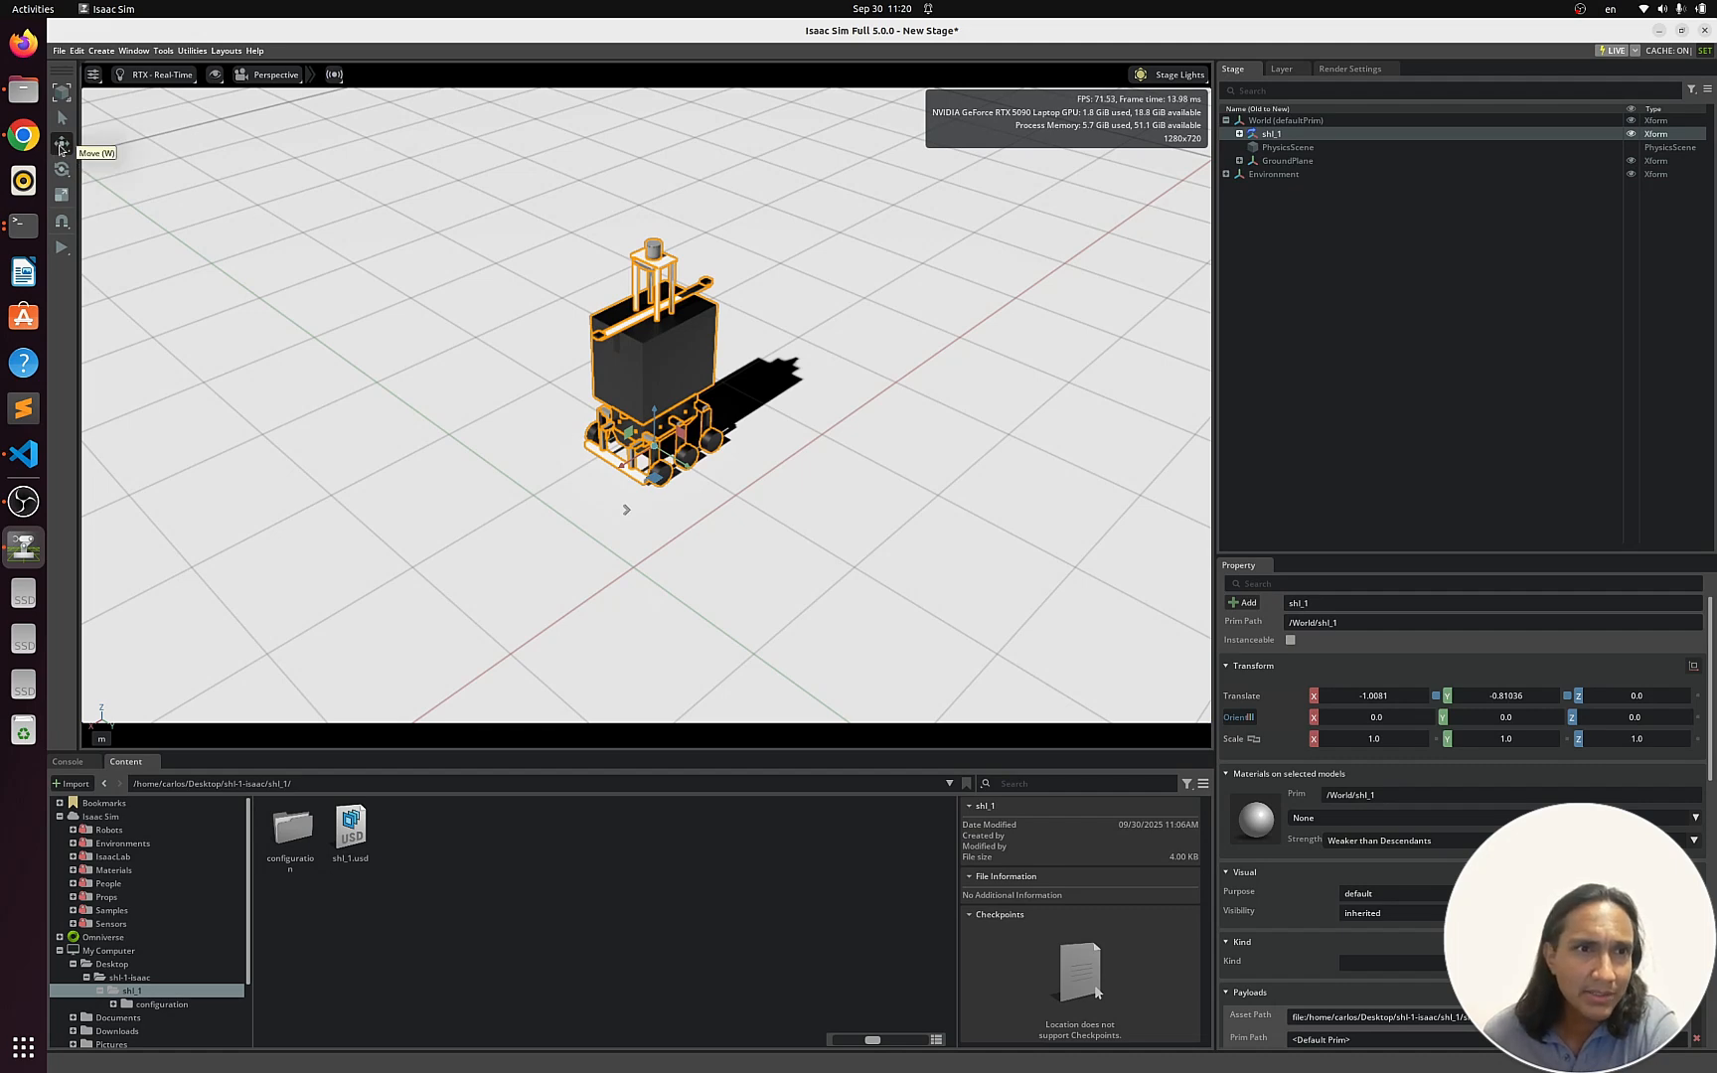
click(62, 146)
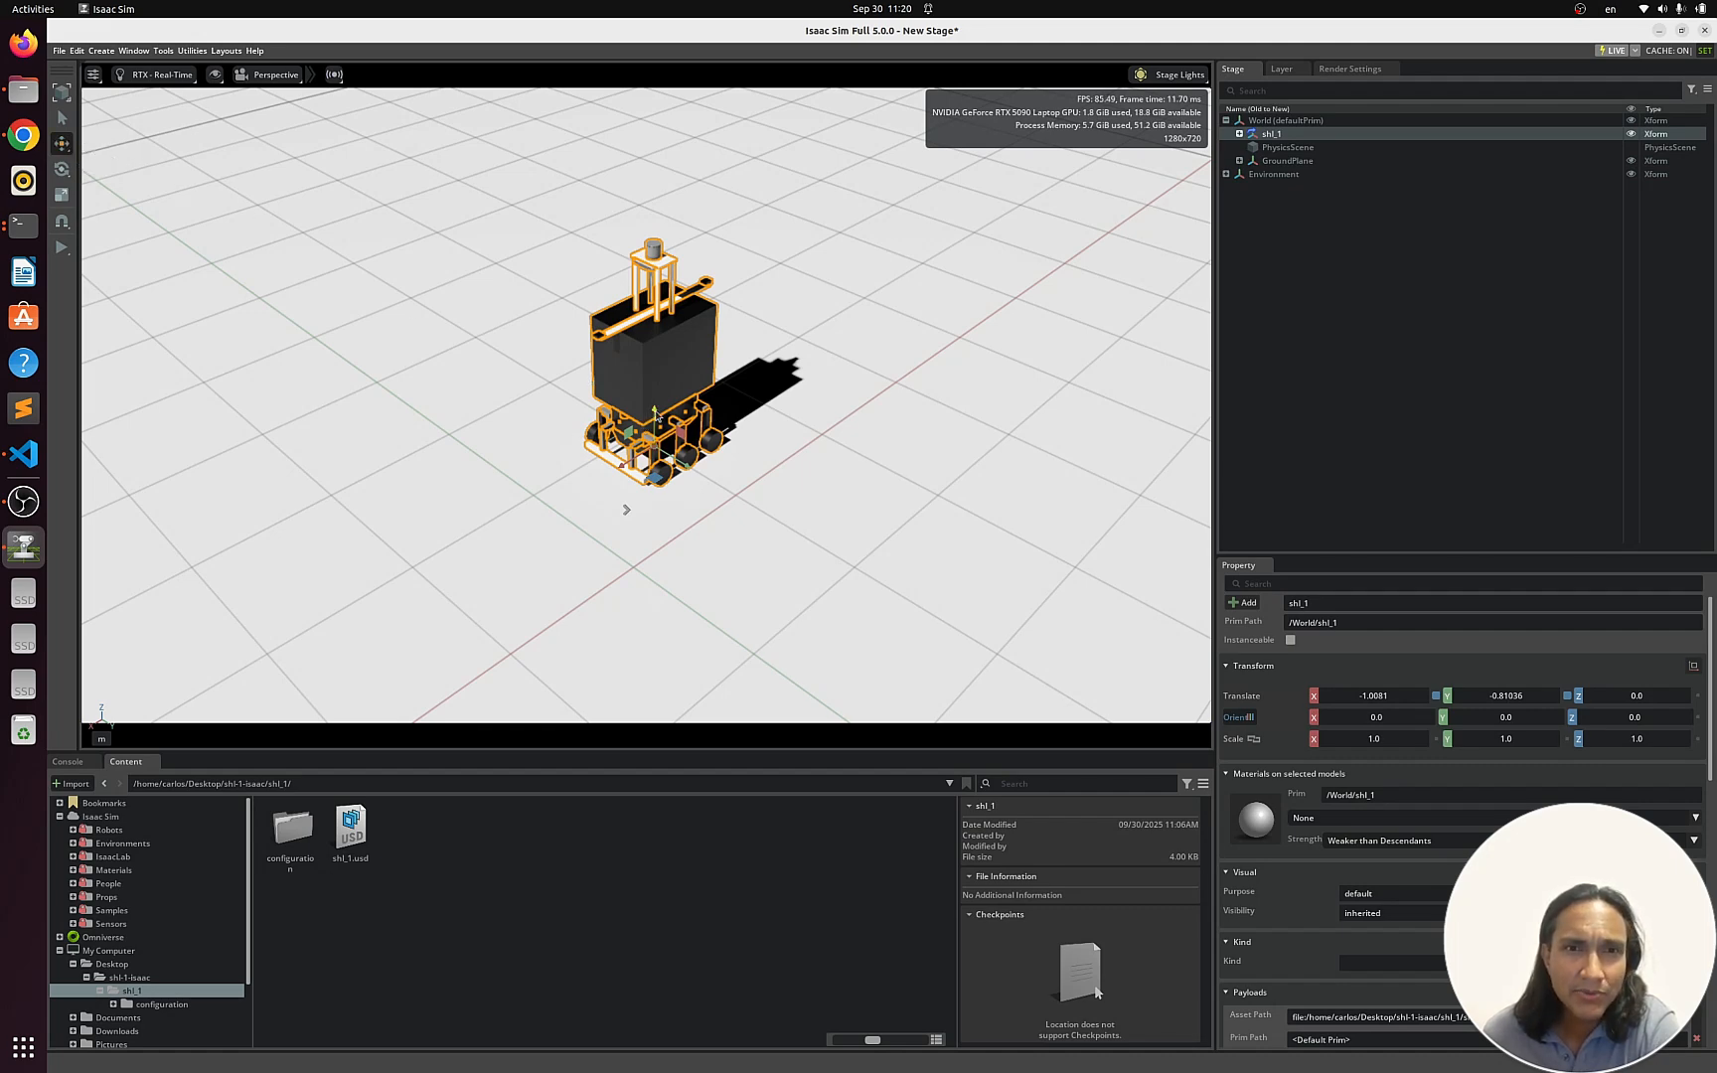
drag(657, 416, 667, 162)
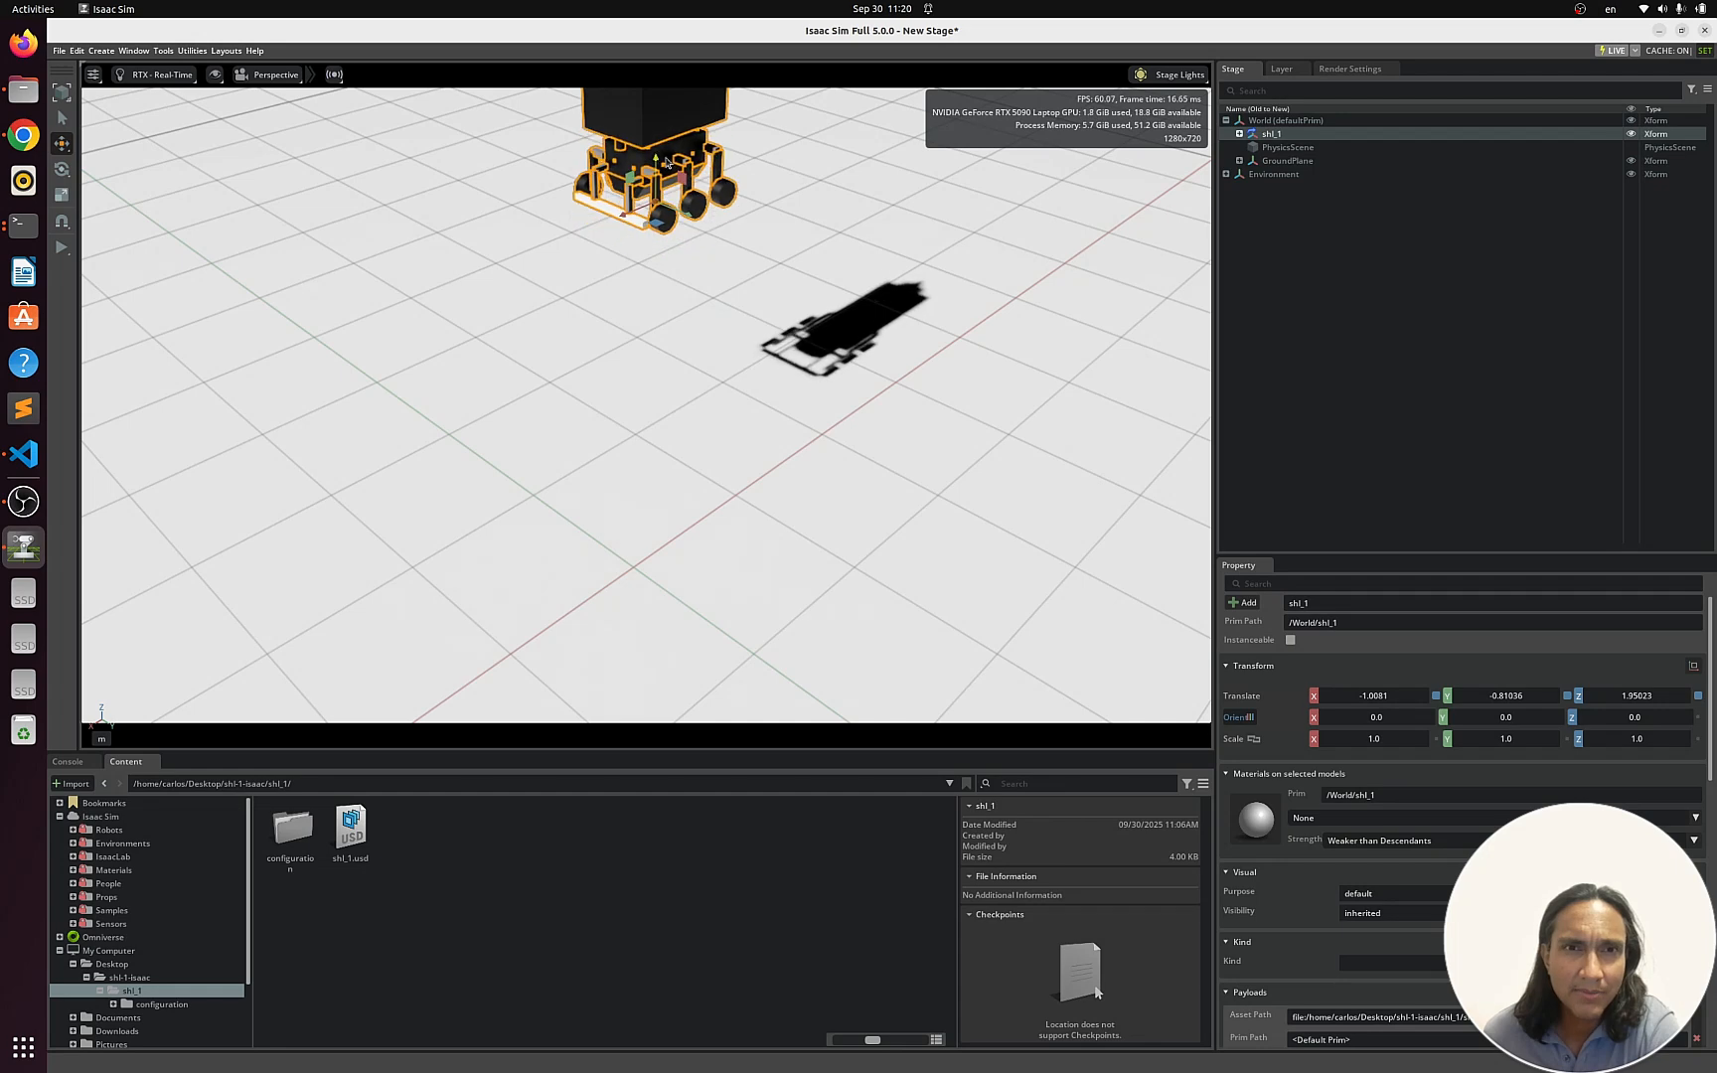
scroll(759, 280, down, 4)
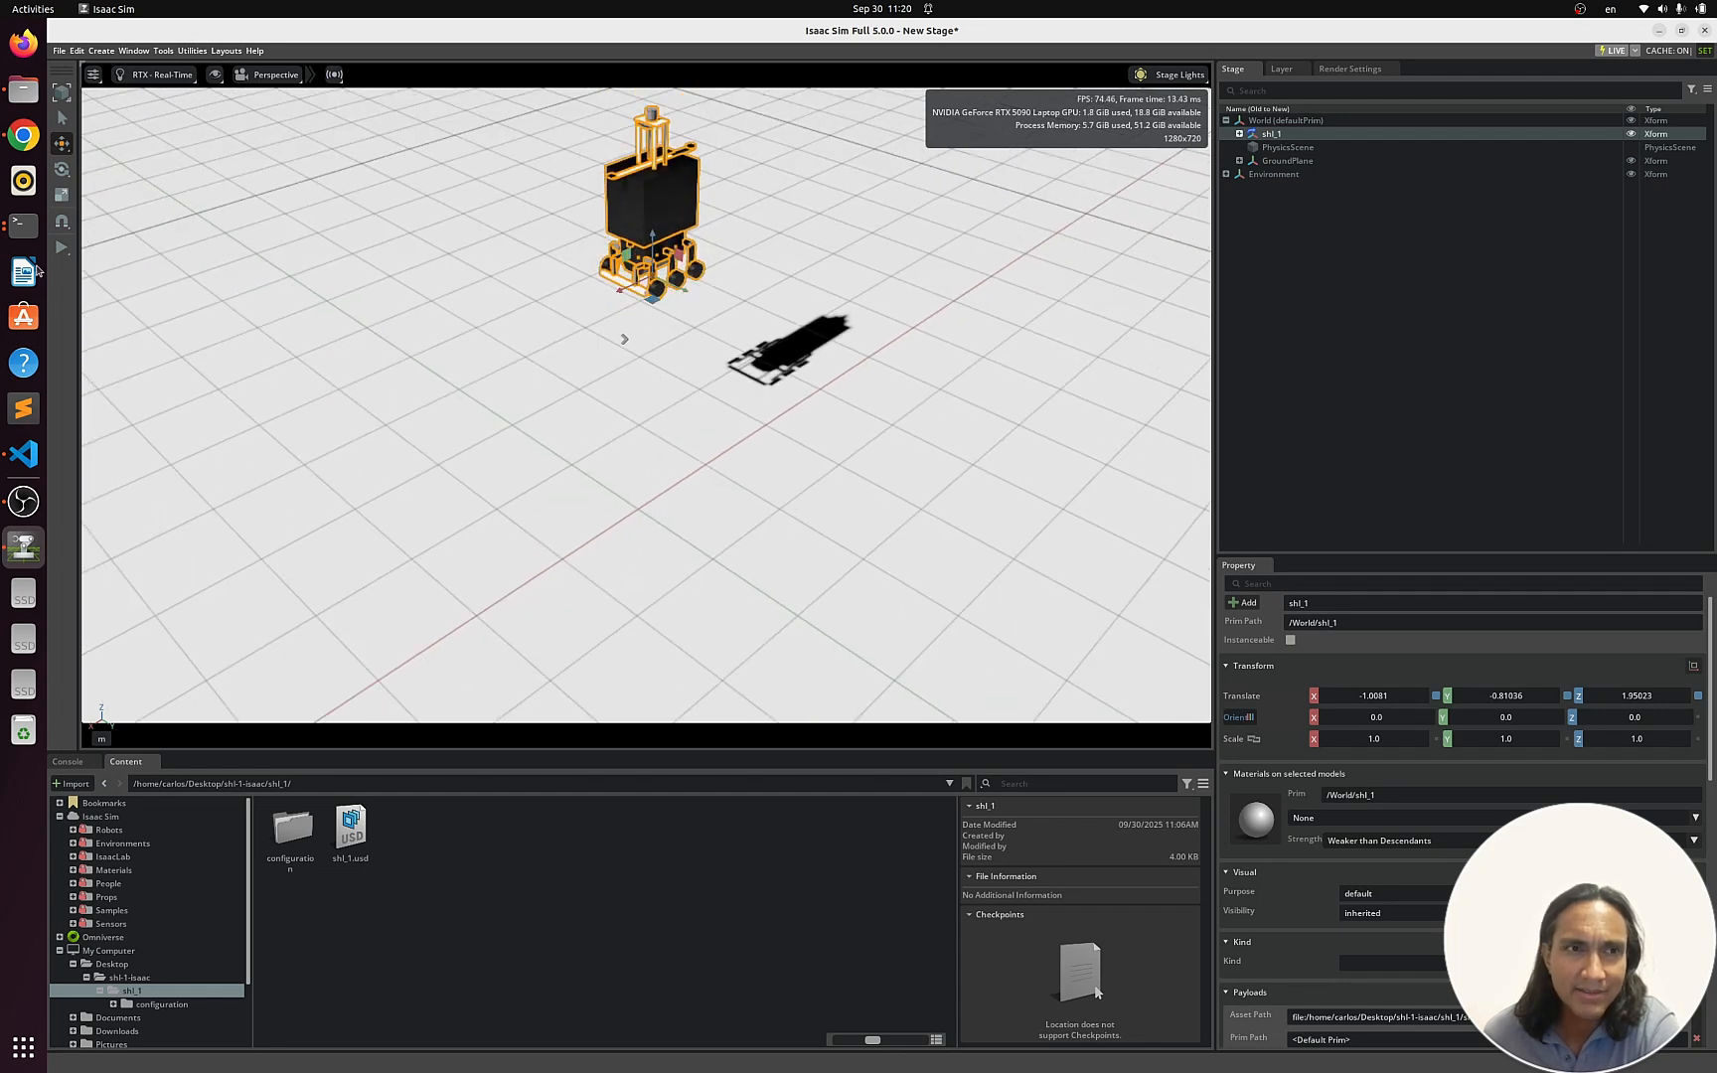
click(61, 248)
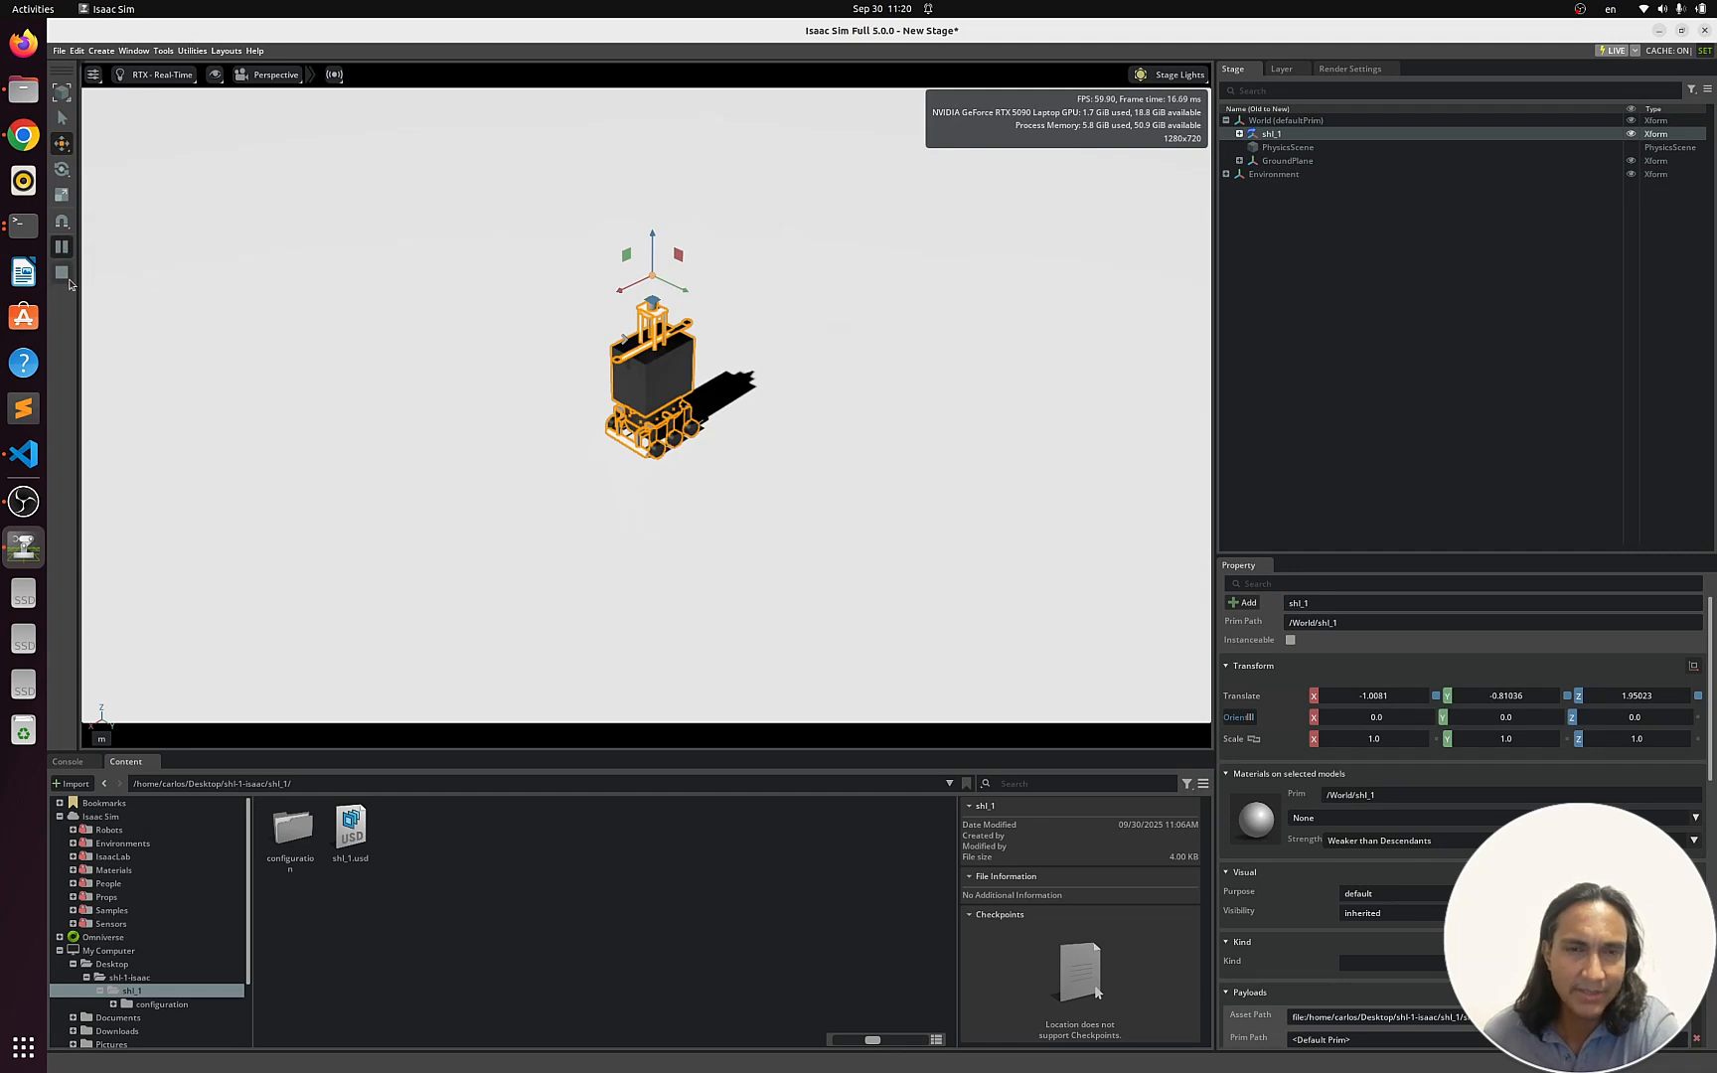
Raise shl_1 to about Z 6.34 and run the simulation to check how it lands from that height
click(62, 273)
scroll(790, 316, down, 4)
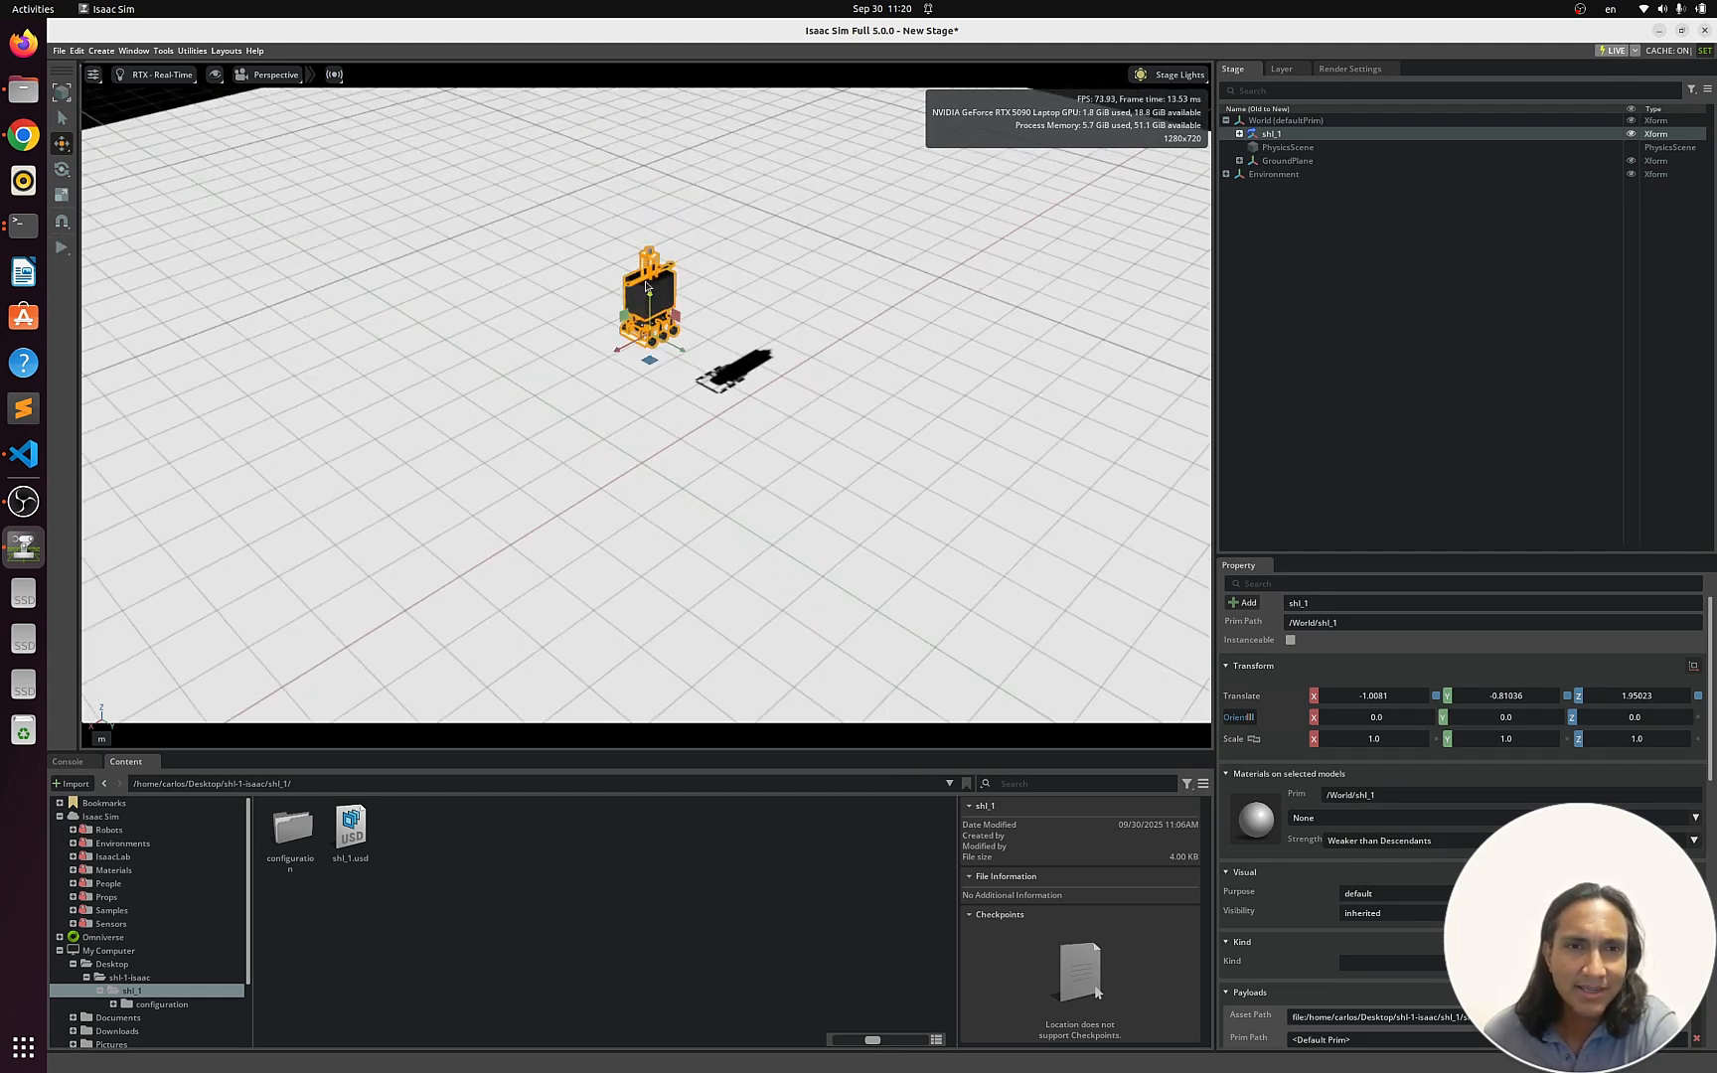
drag(645, 286, 600, 121)
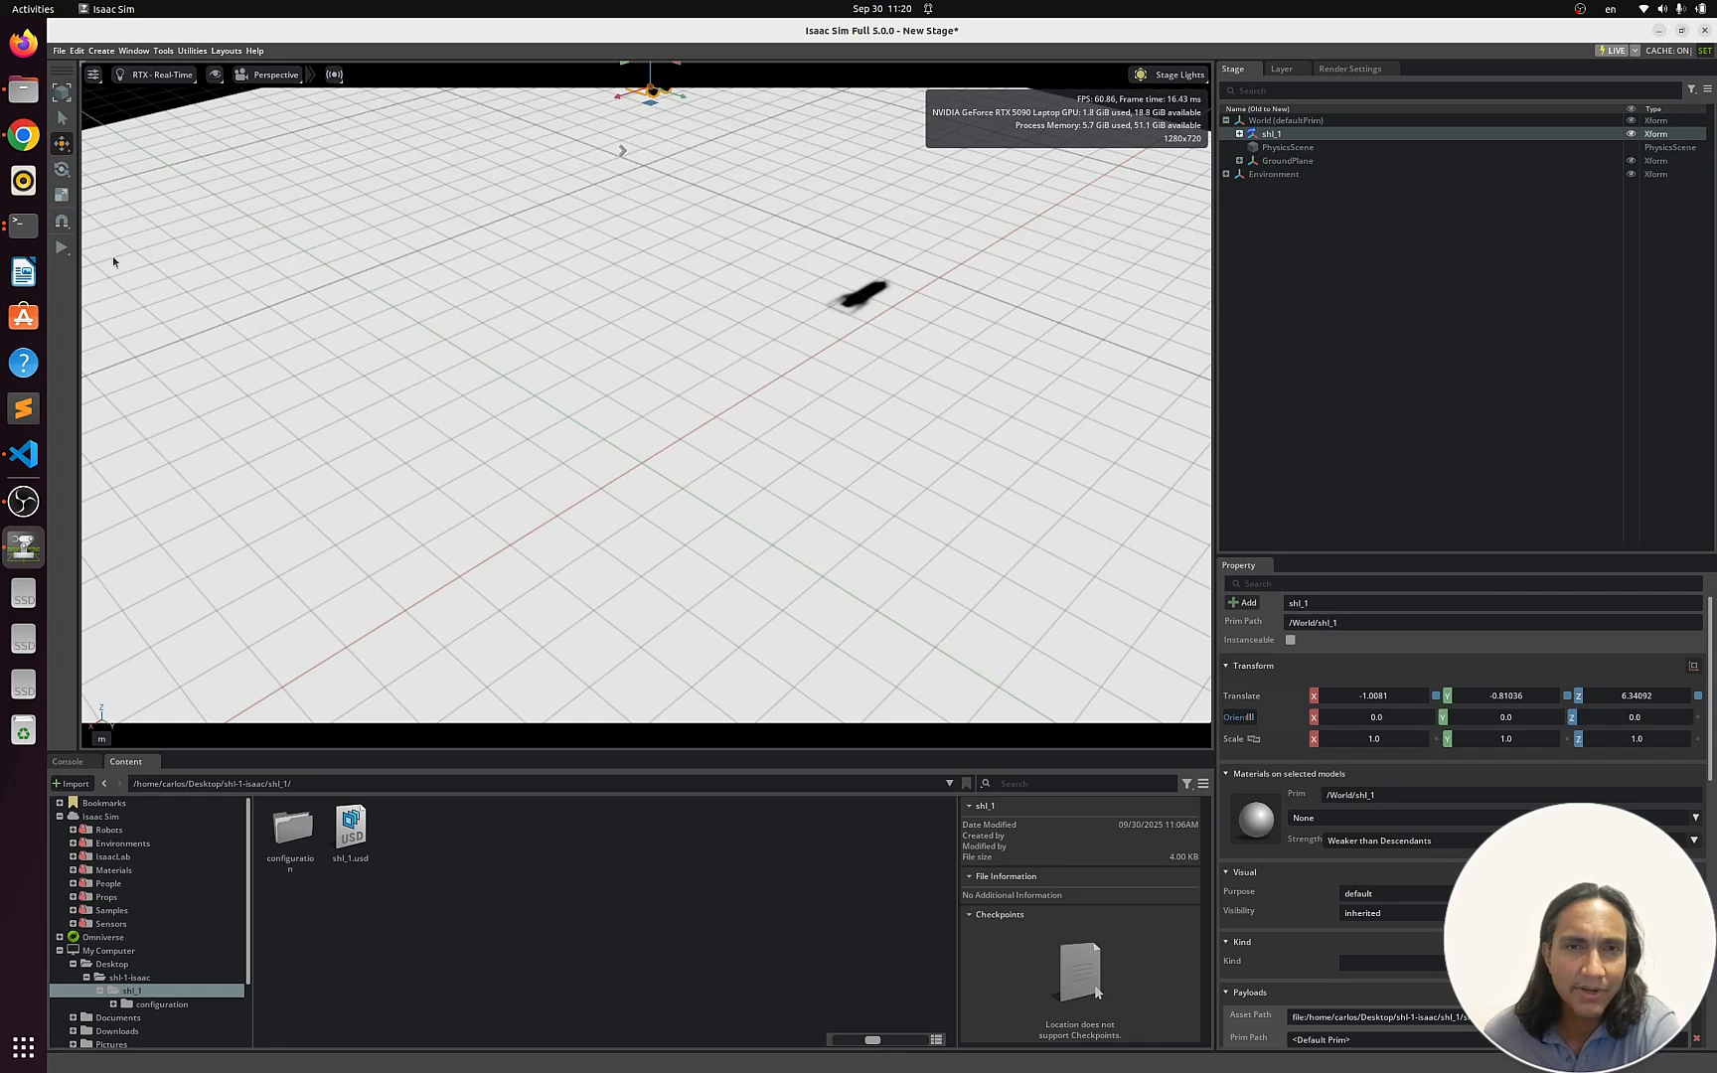
click(62, 248)
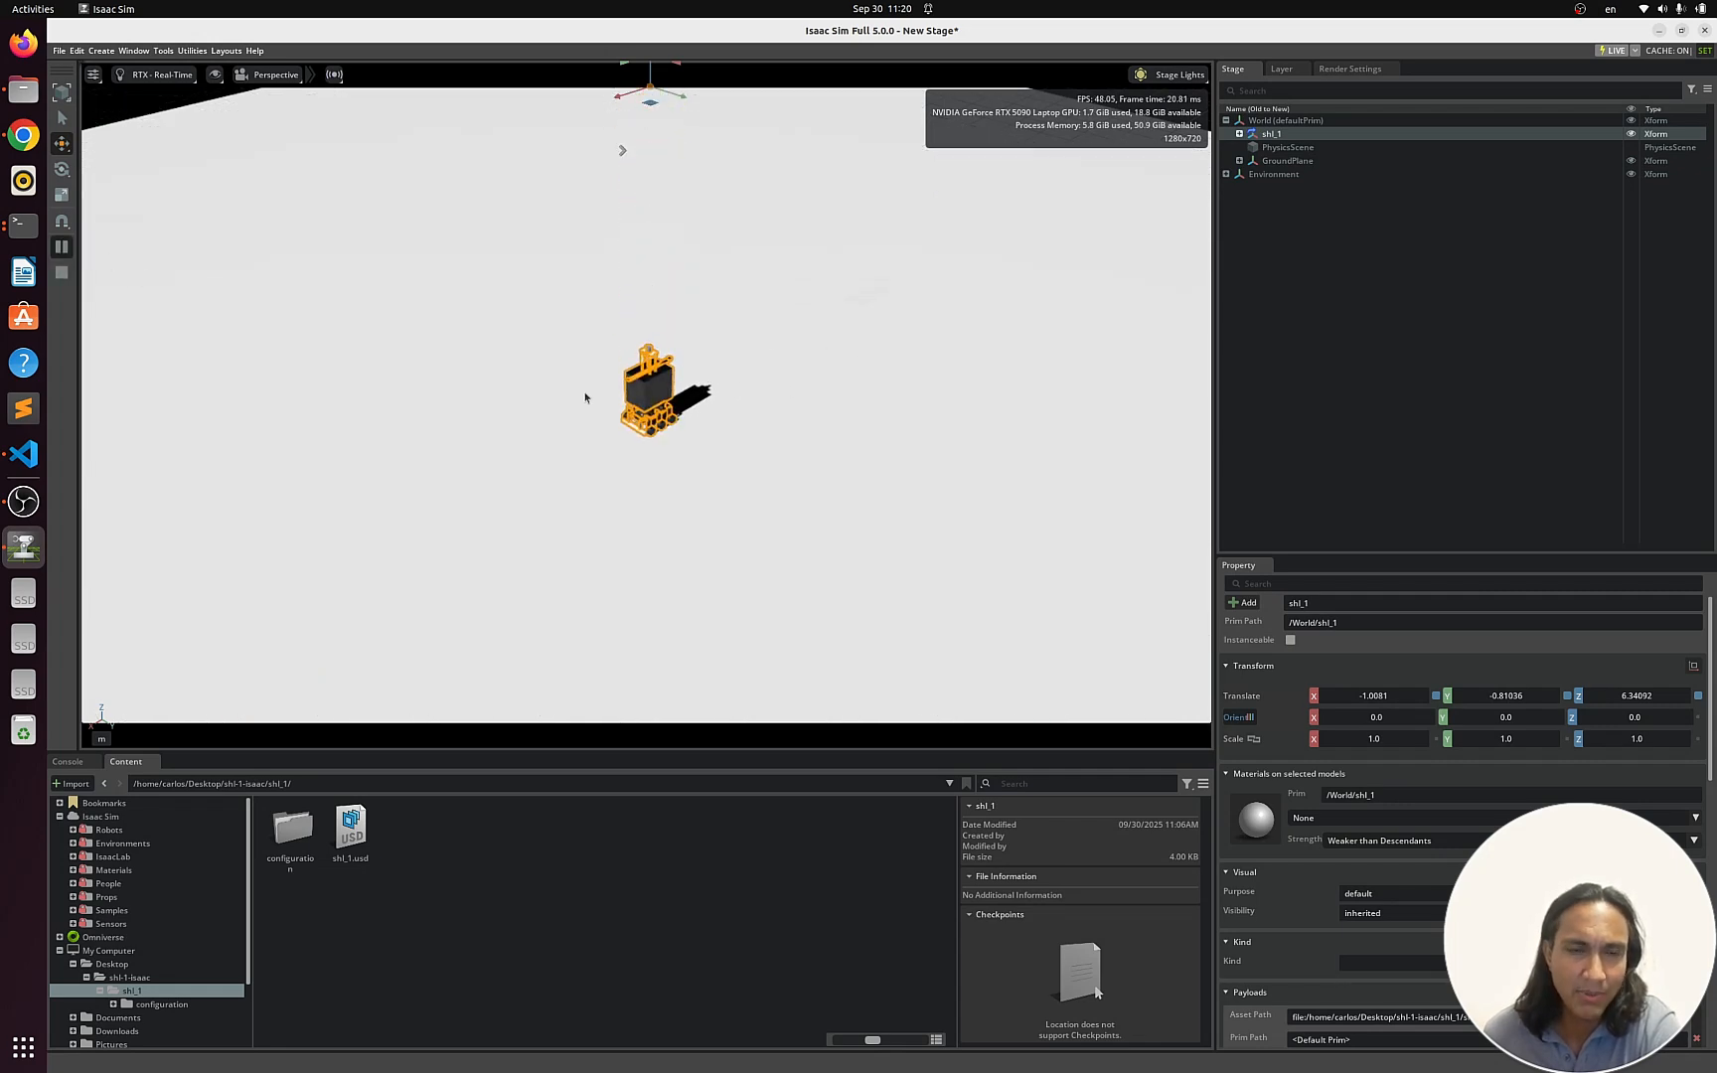
scroll(652, 459, up, 3)
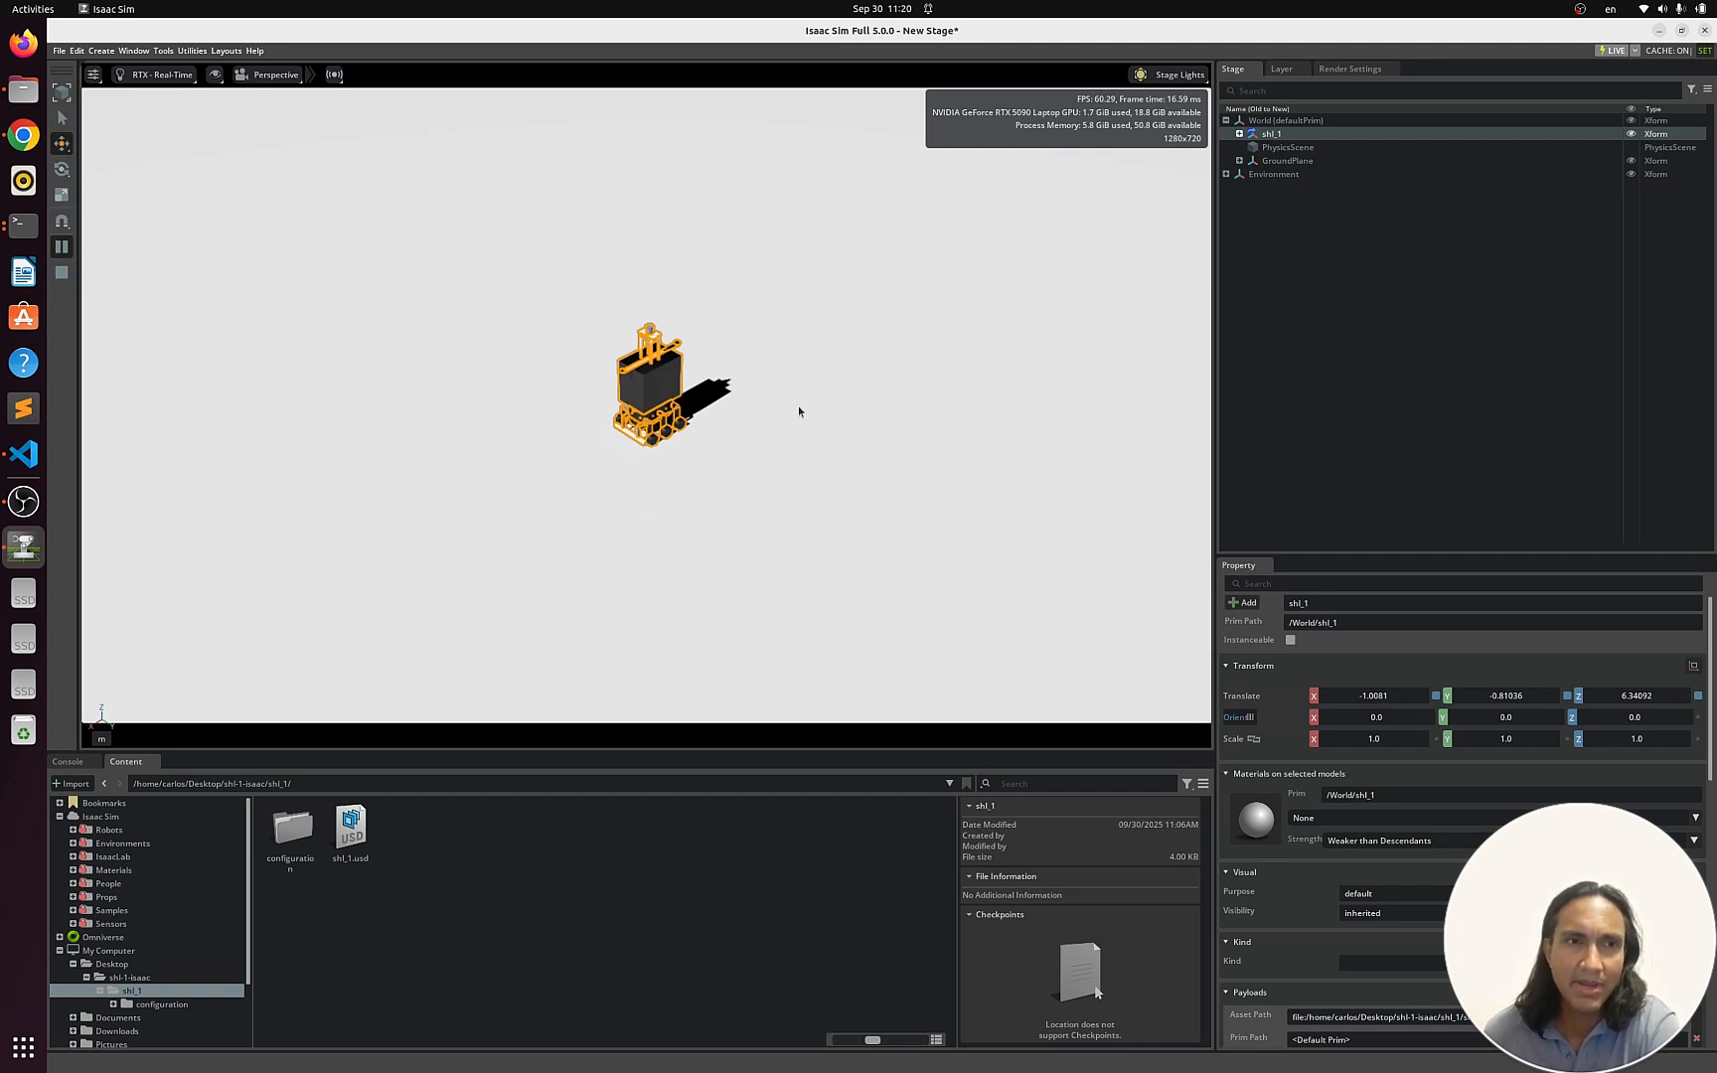
scroll(688, 319, down, 3)
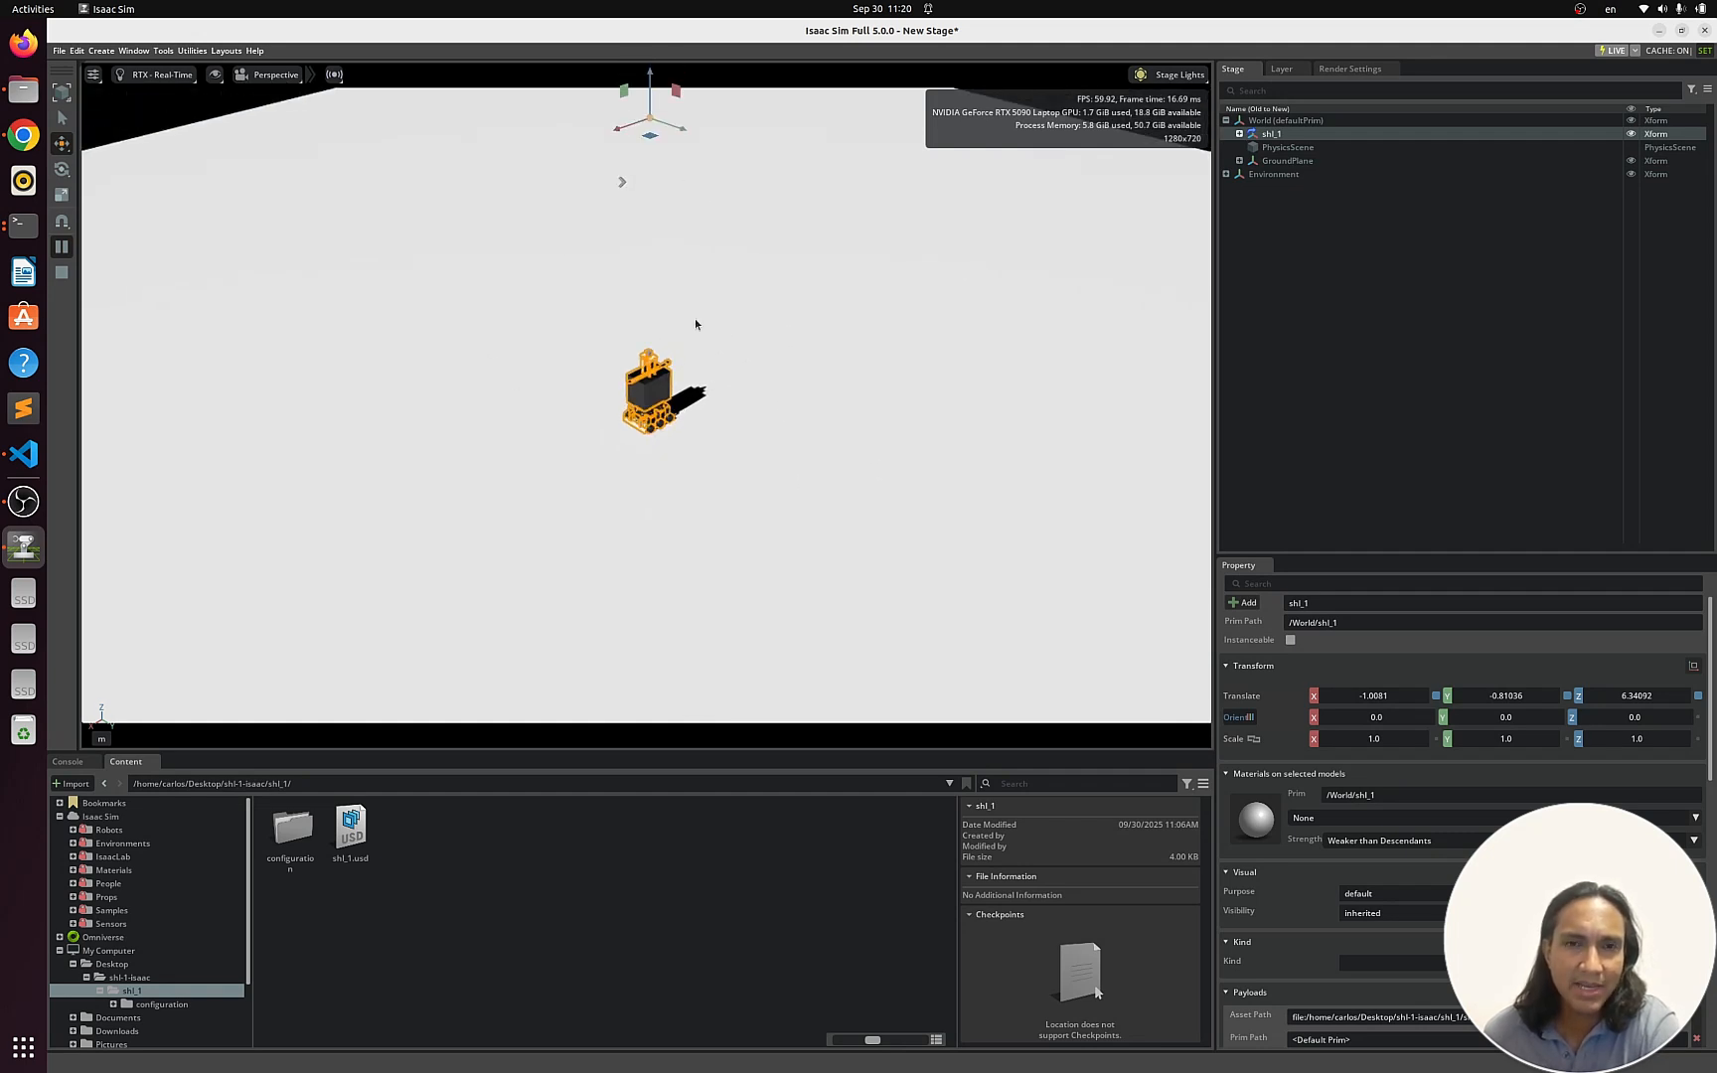
scroll(695, 324, up, 2)
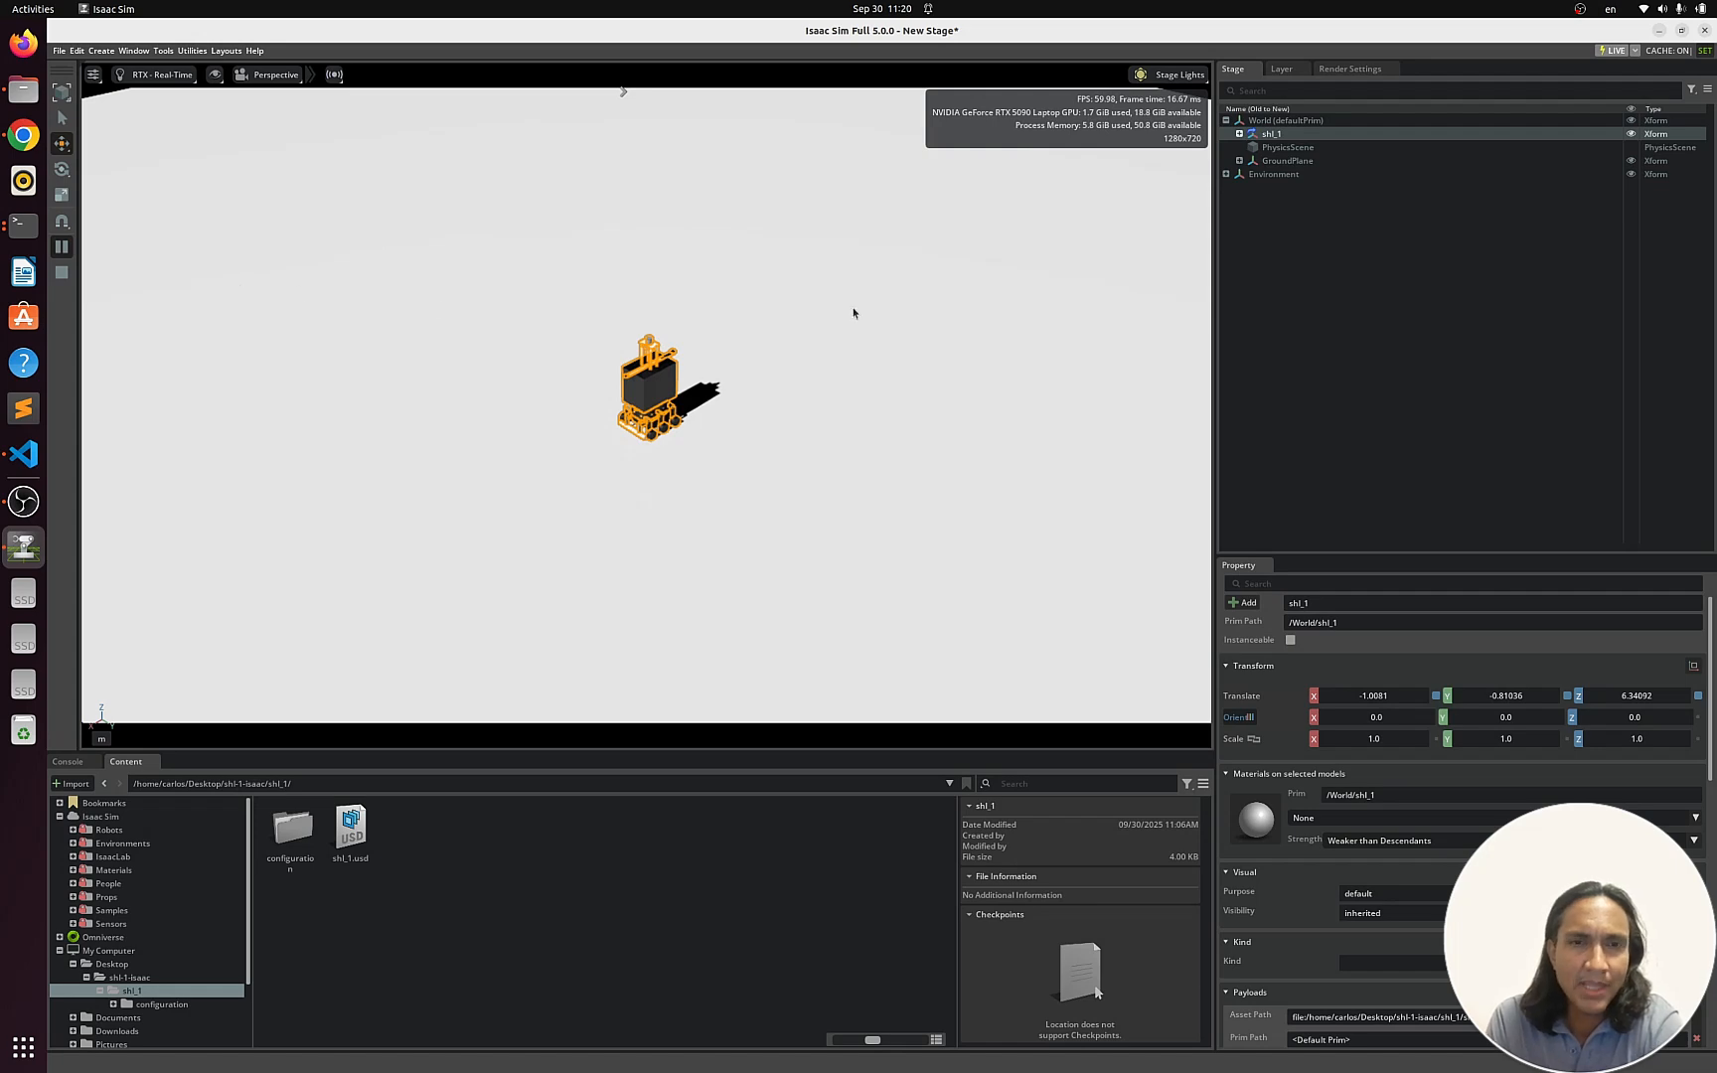
click(61, 272)
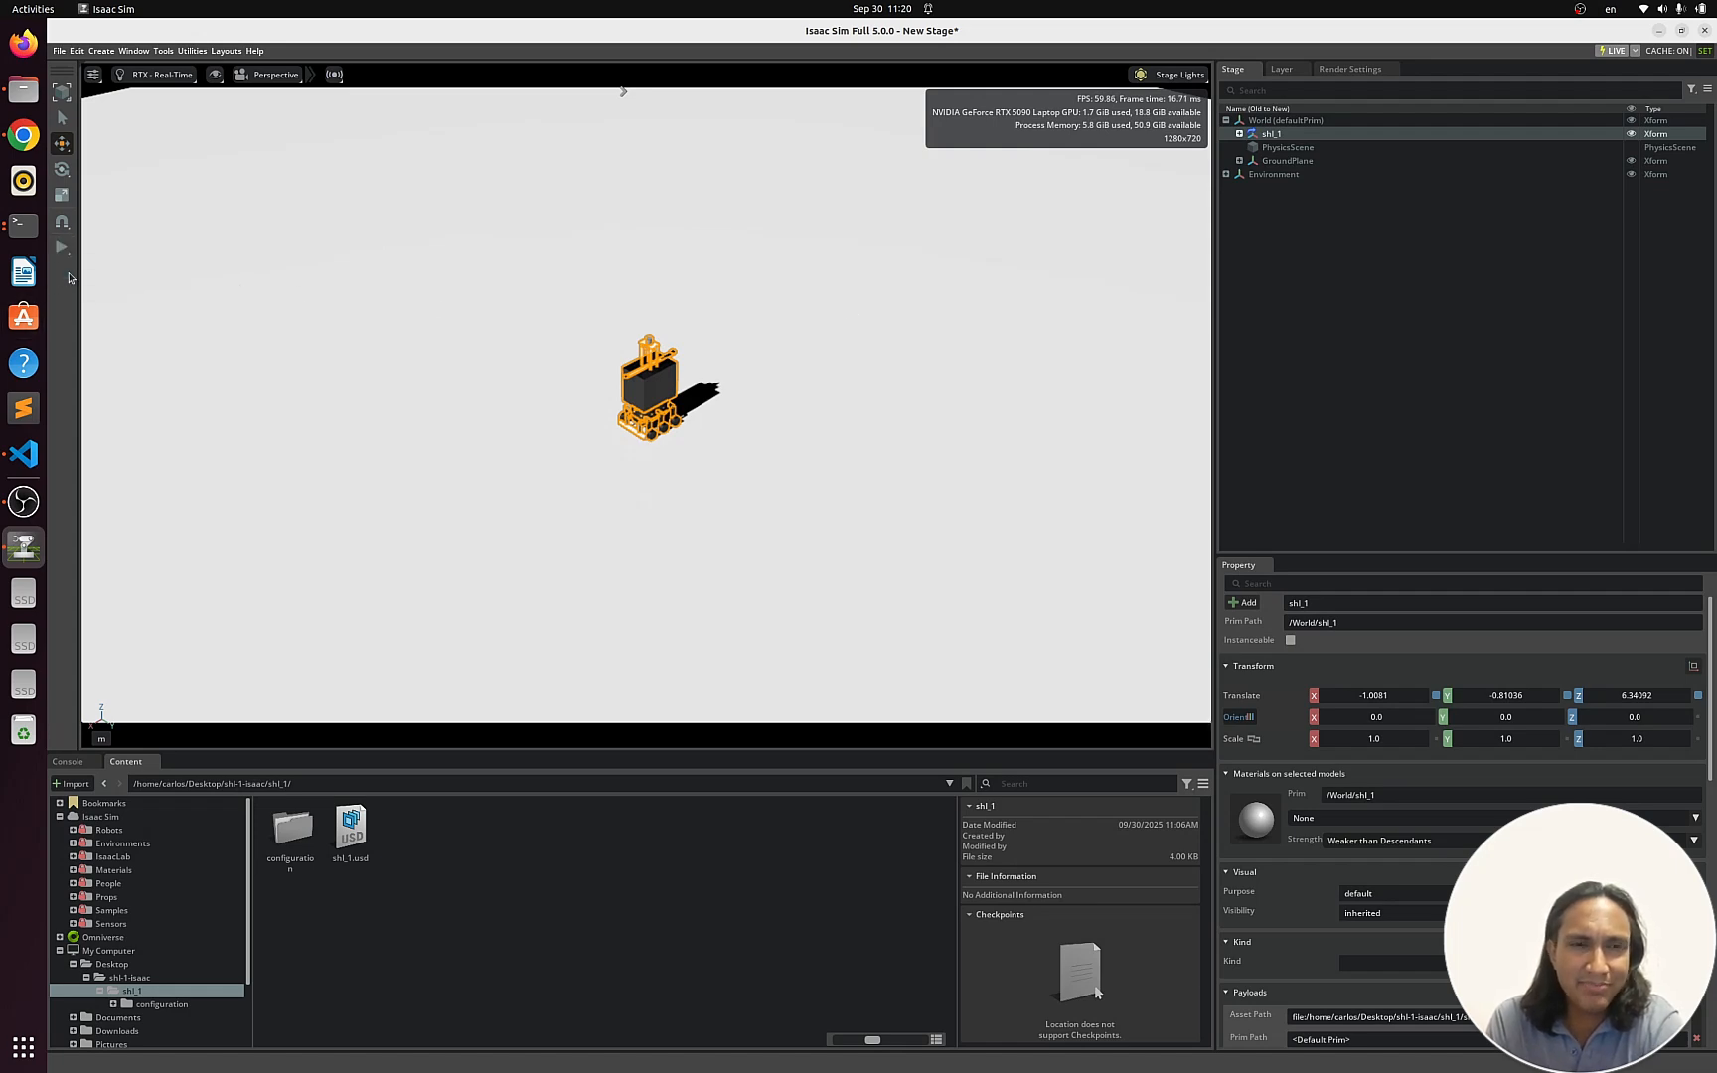
Delete the GroundPlane from the stage
scroll(904, 550, down, 3)
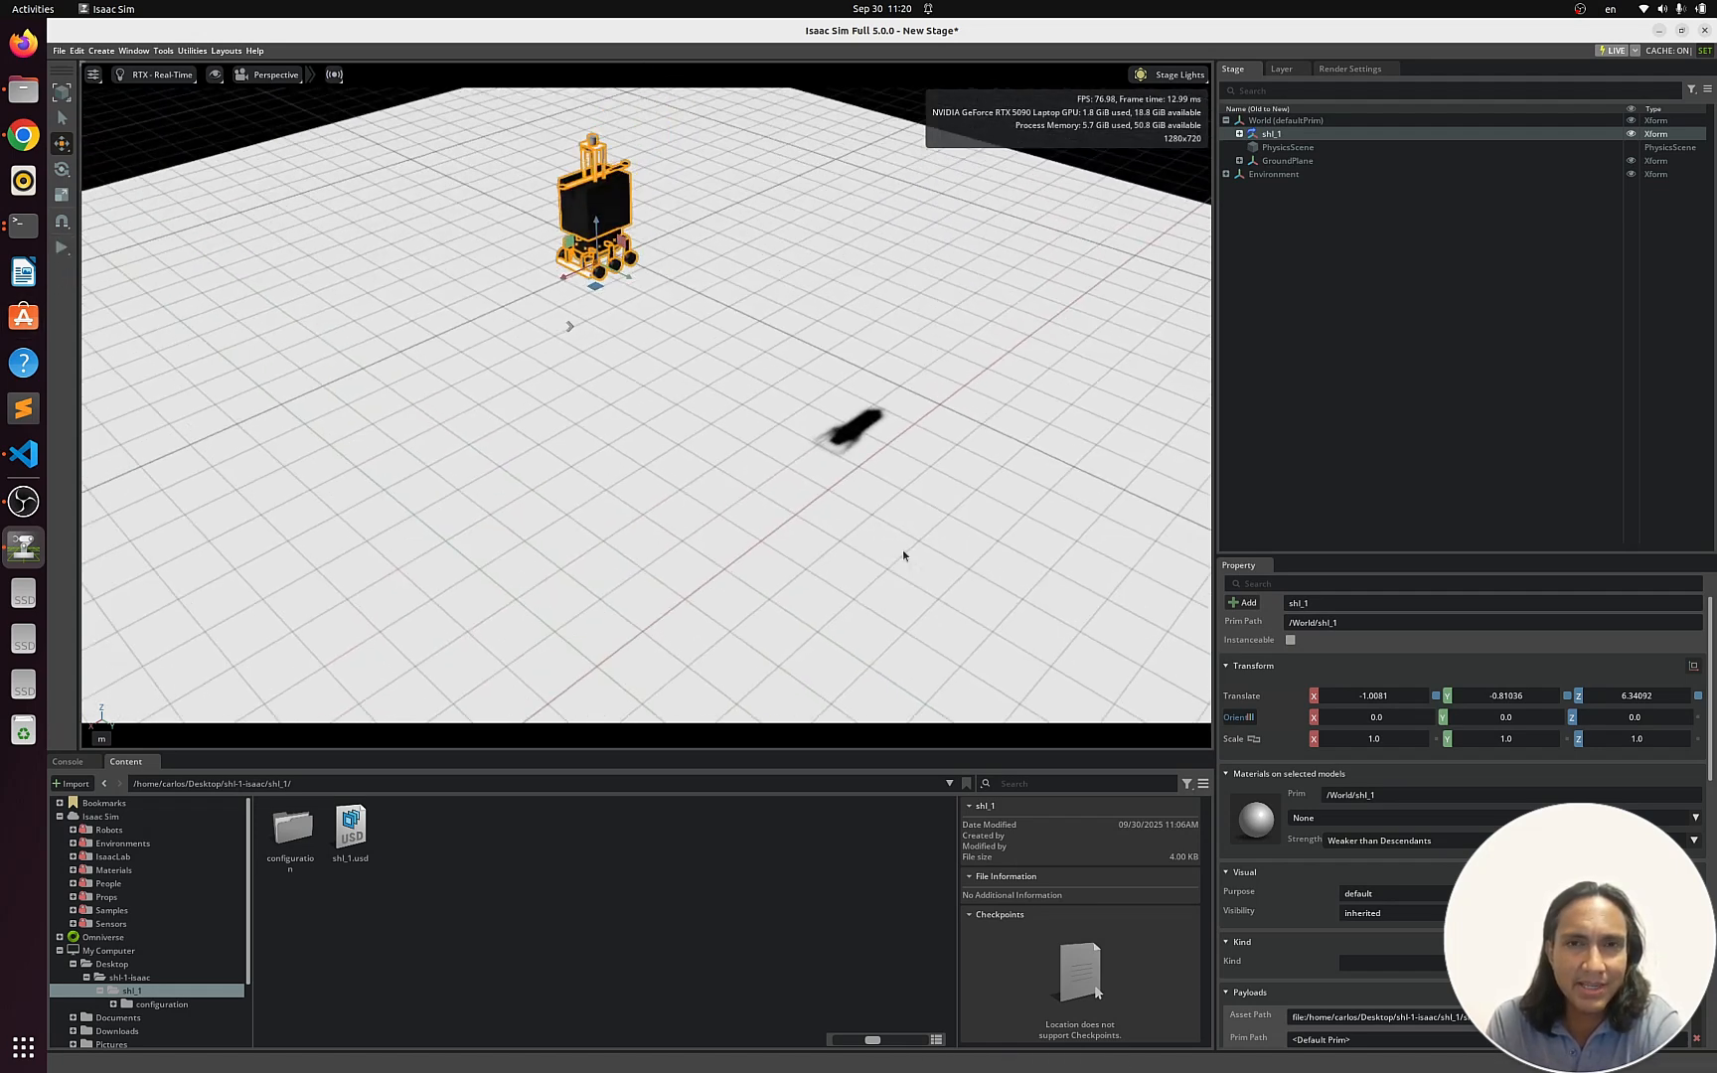
scroll(923, 331, up, 3)
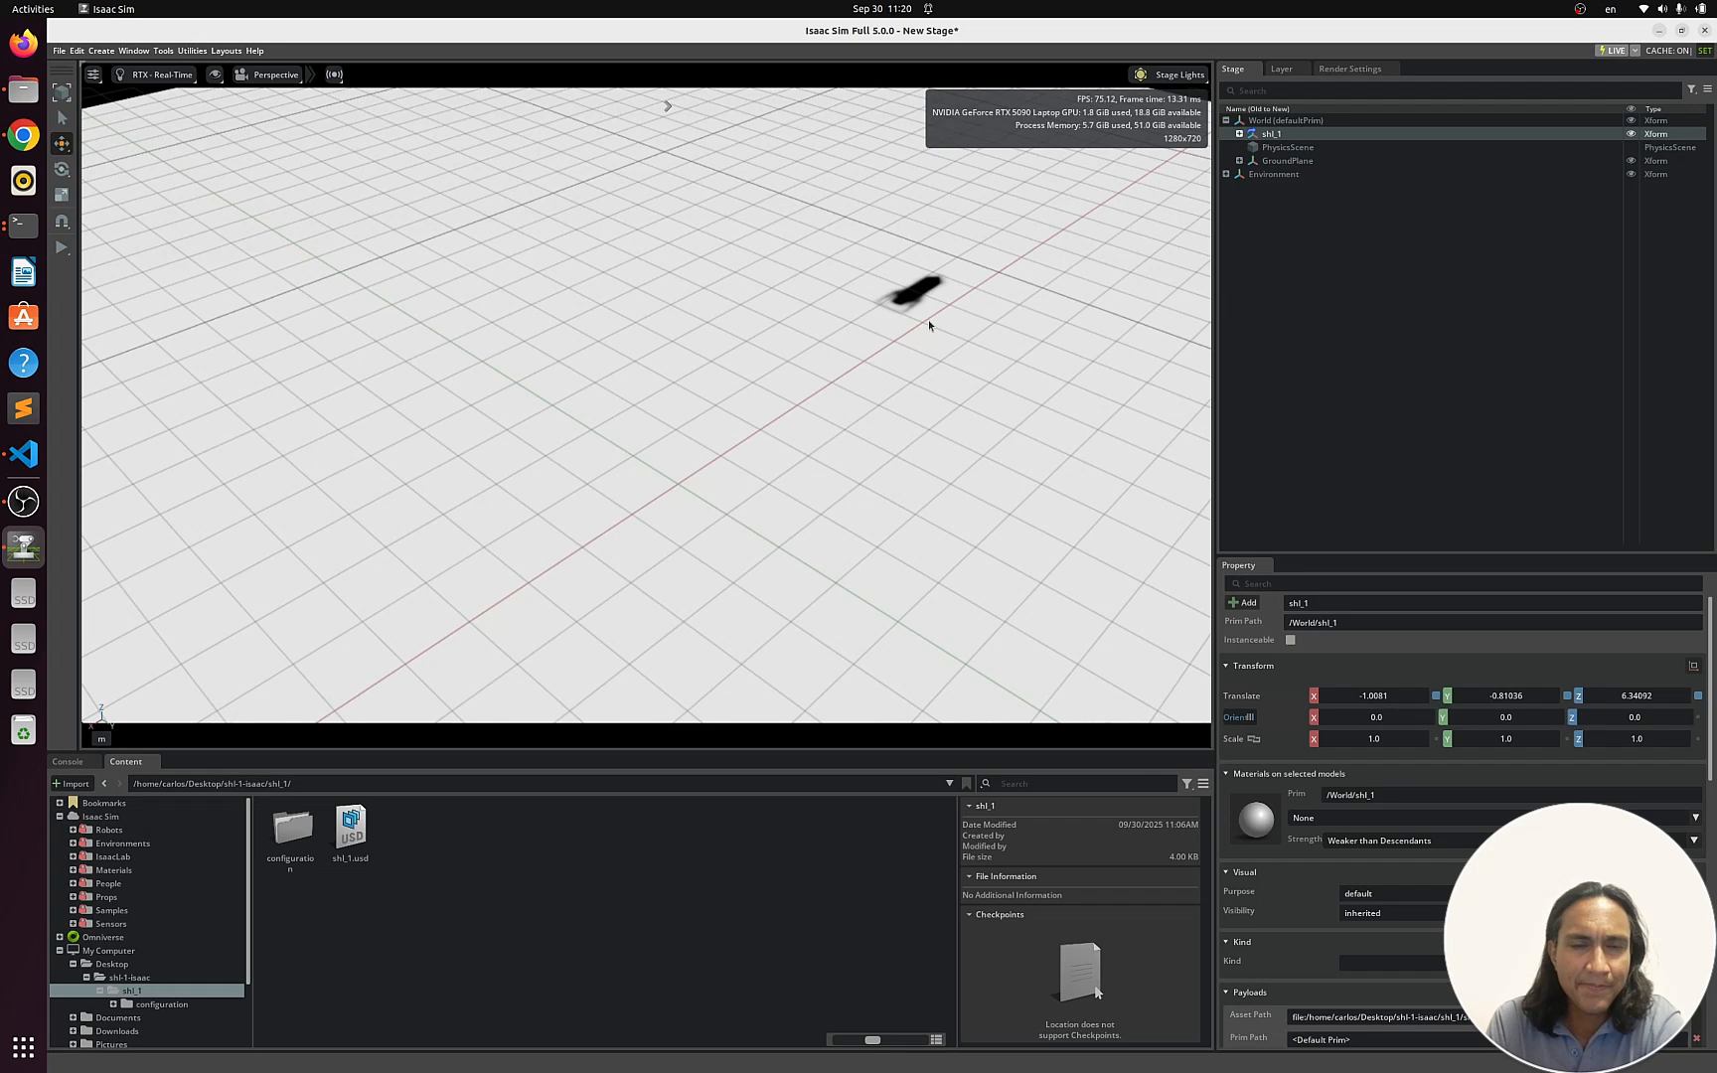
scroll(901, 364, down, 1)
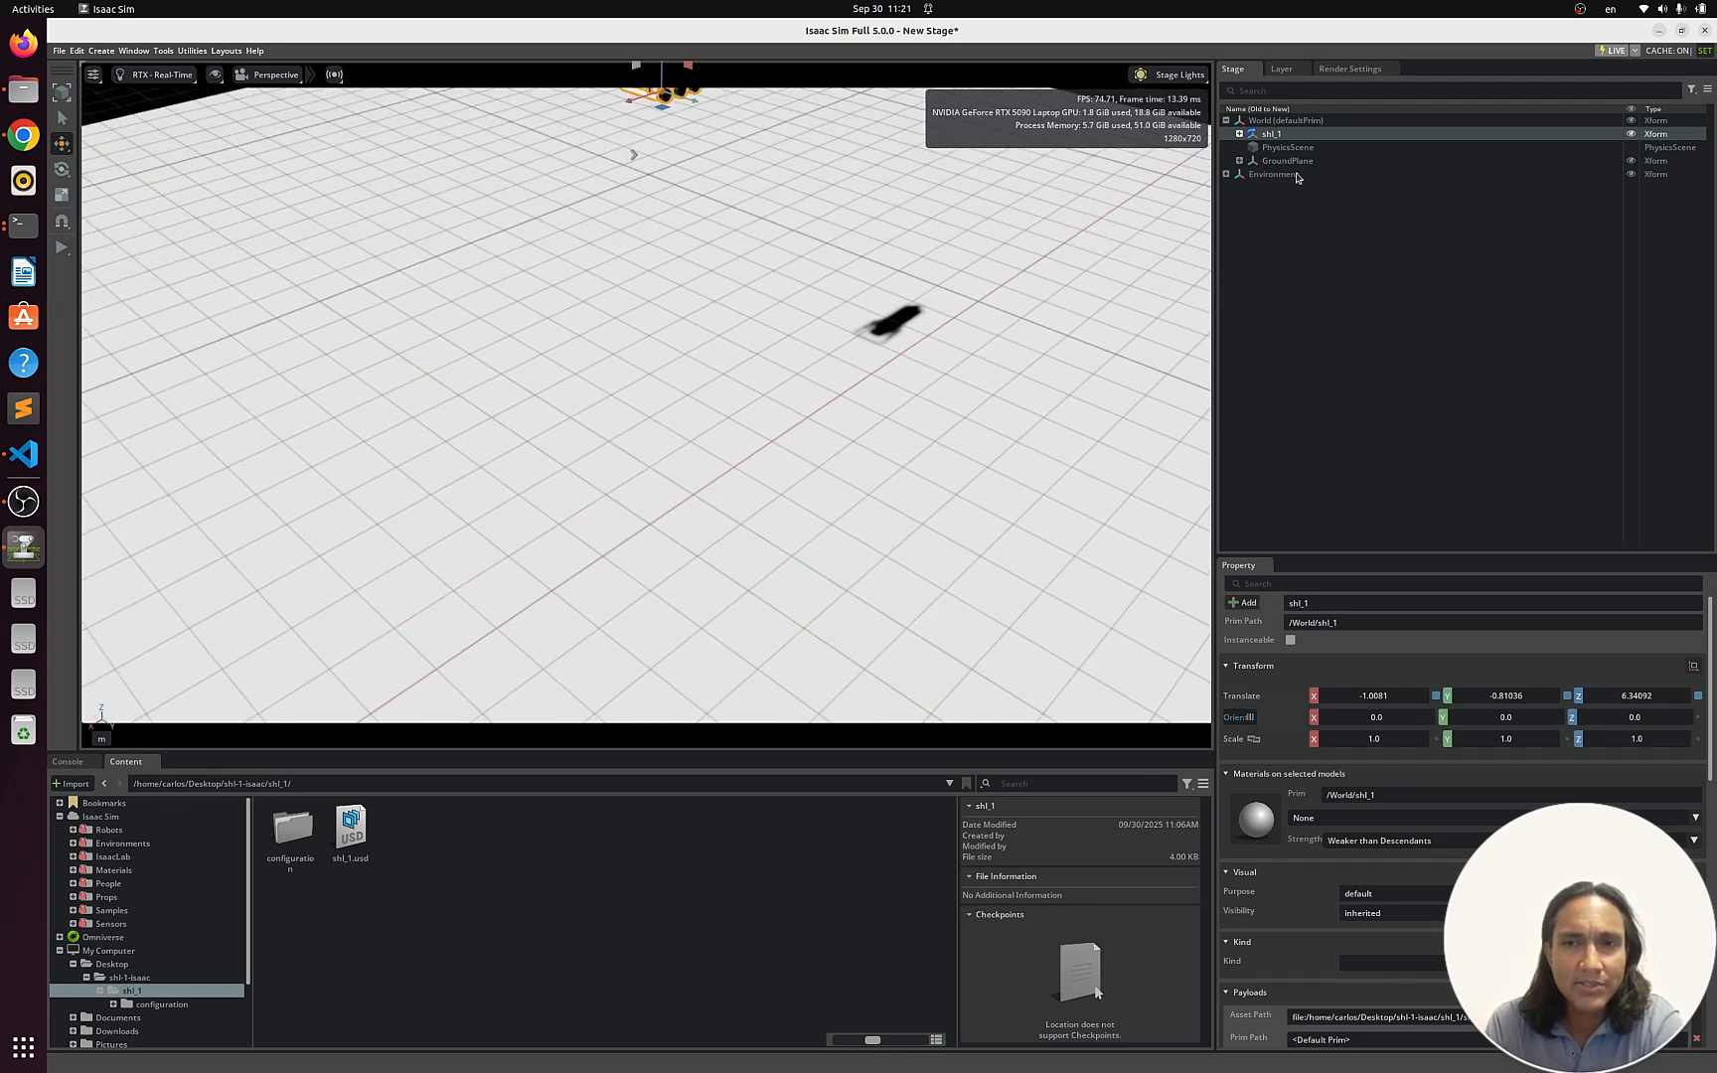
click(1291, 162)
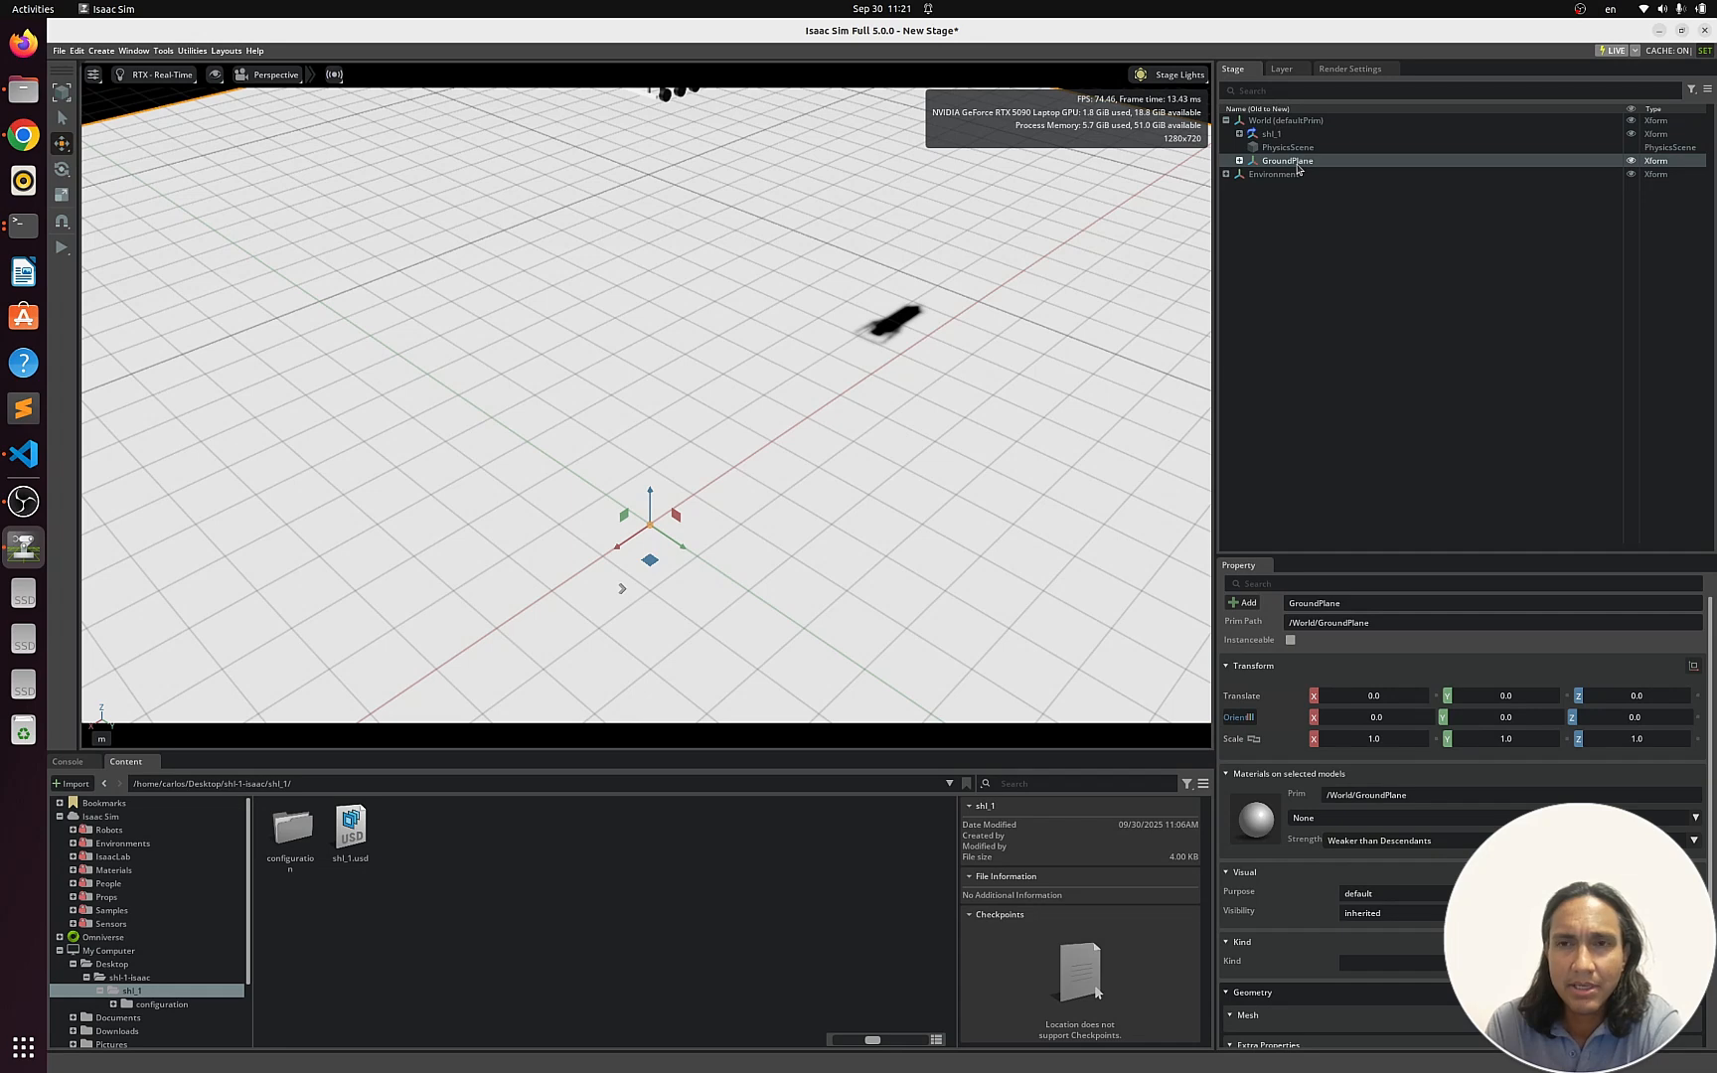
key(Delete)
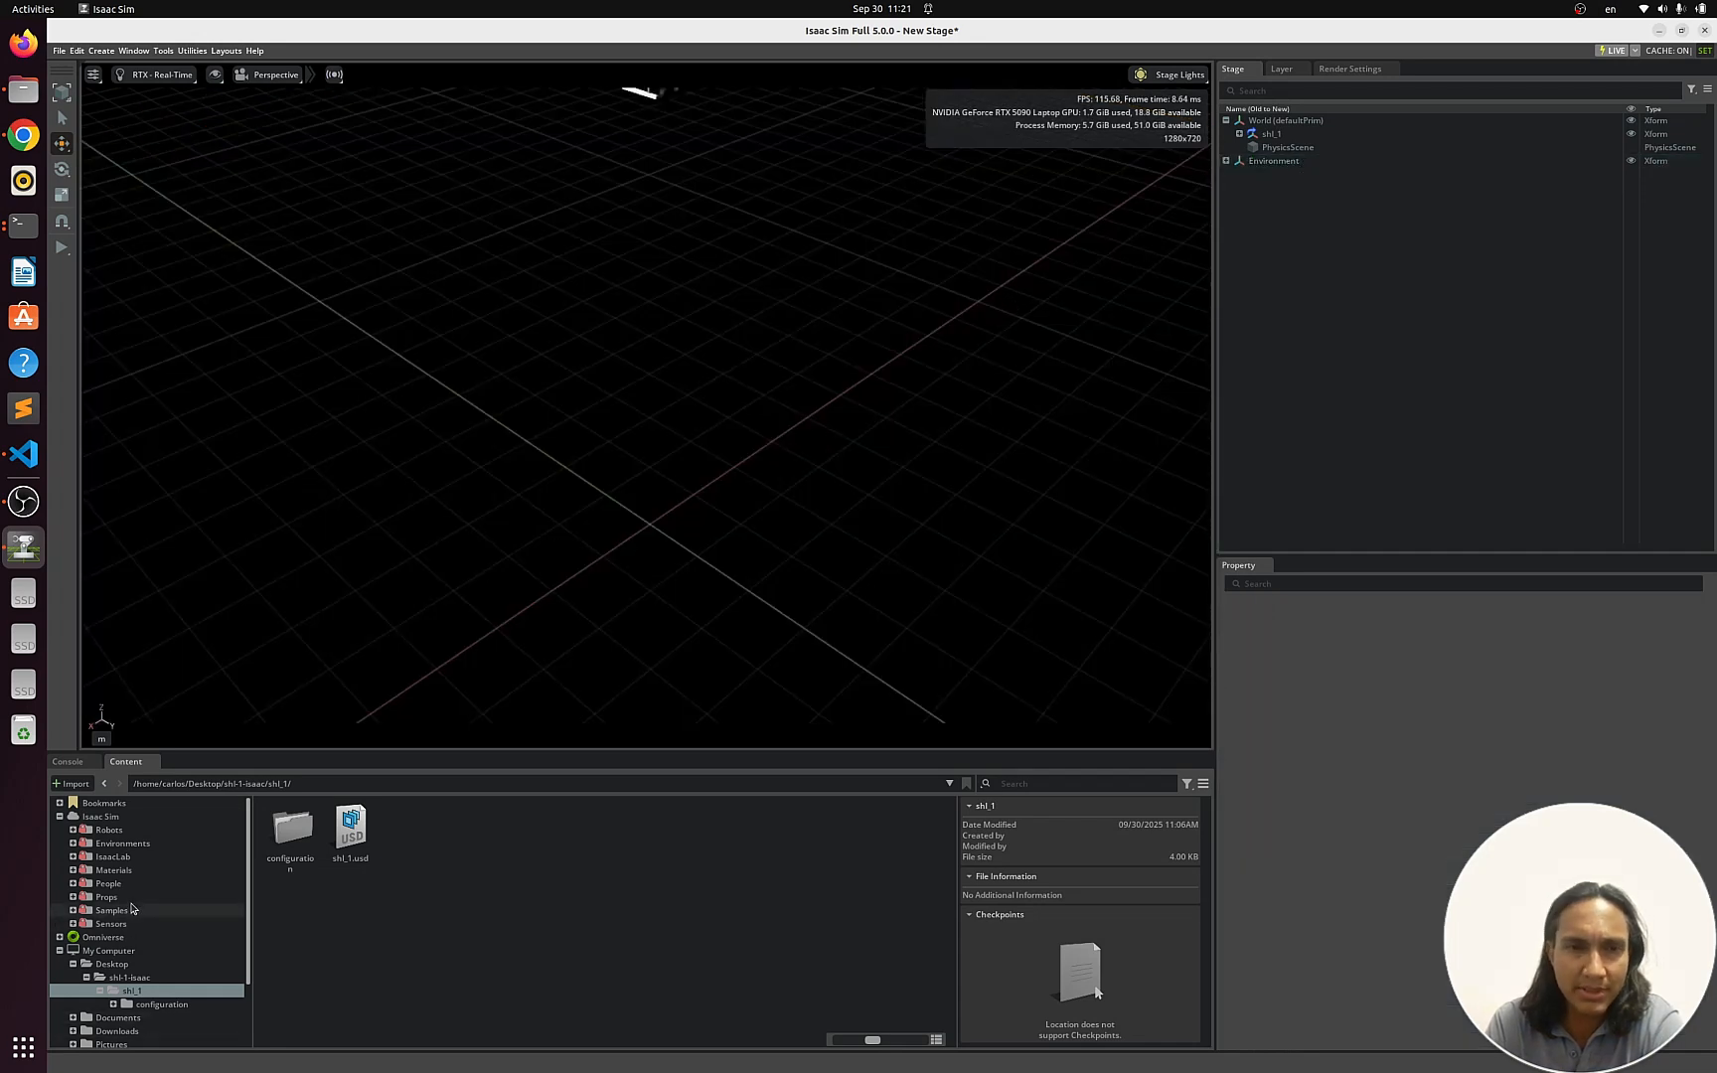
Add warehouse.usd from the Isaac Sim Environments Simple_Warehouse folder to the stage at about X -0.66, Y -2.56
click(61, 955)
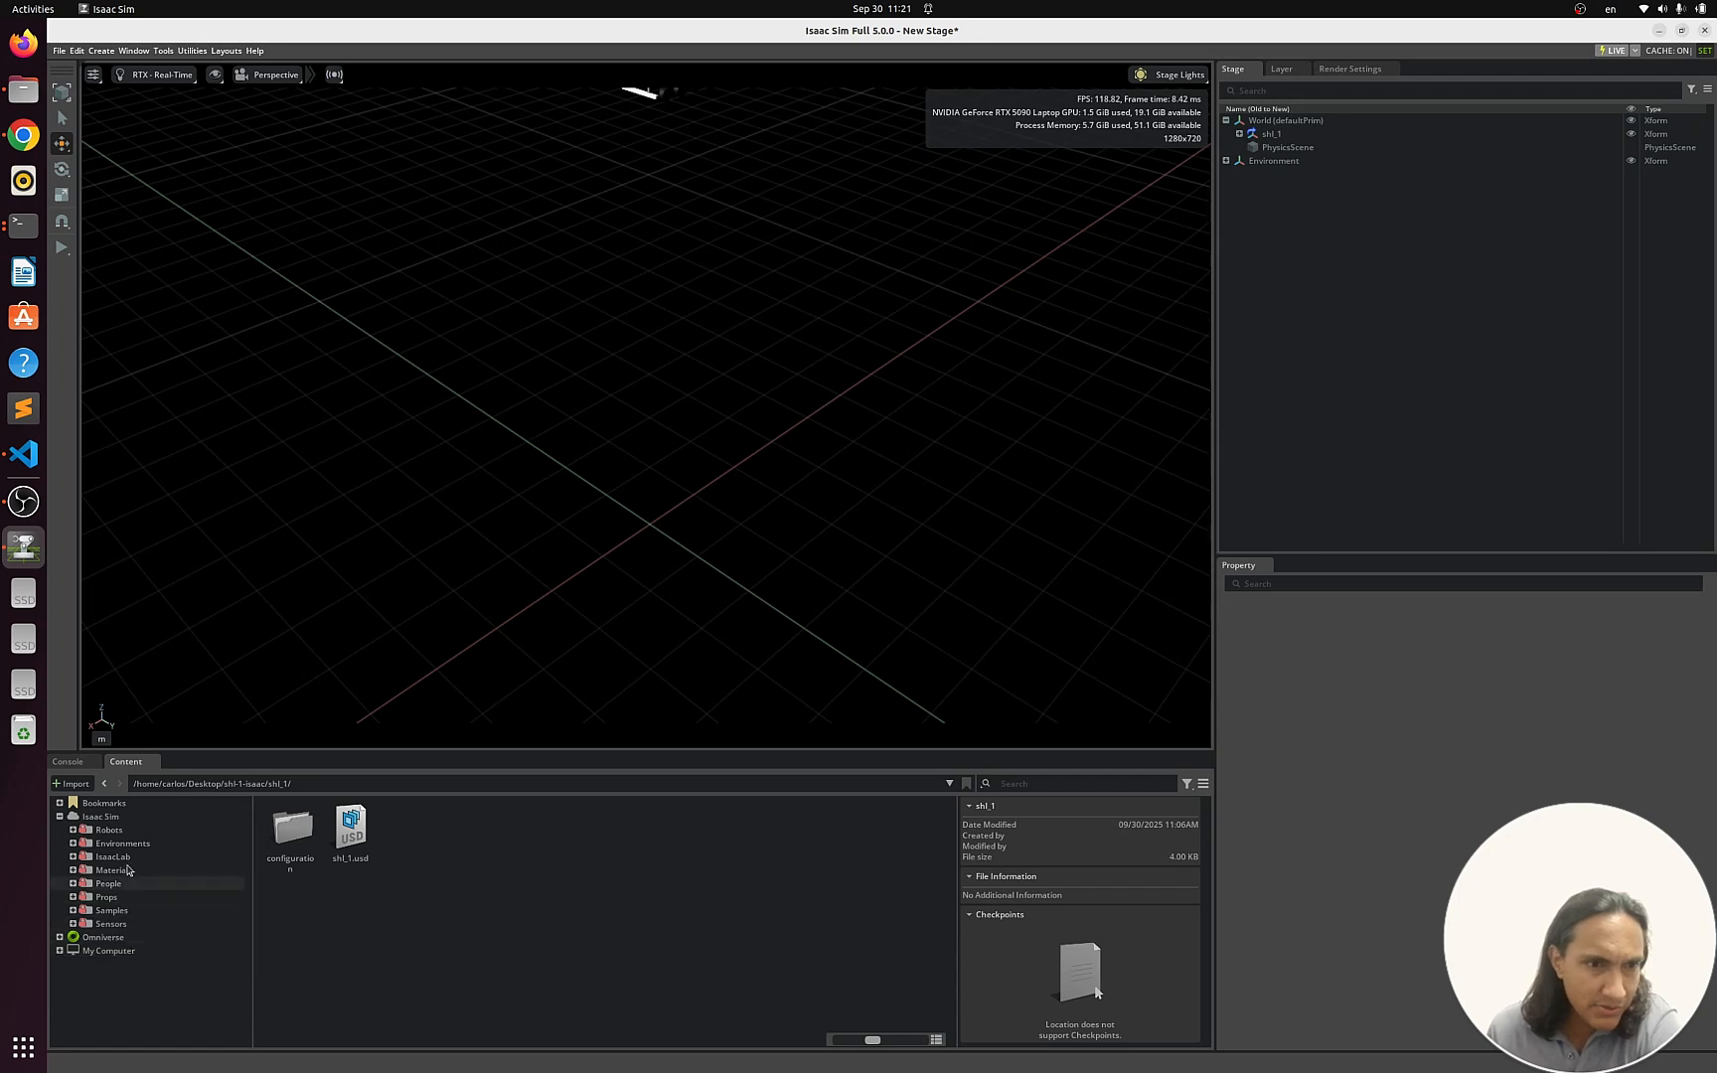
click(74, 846)
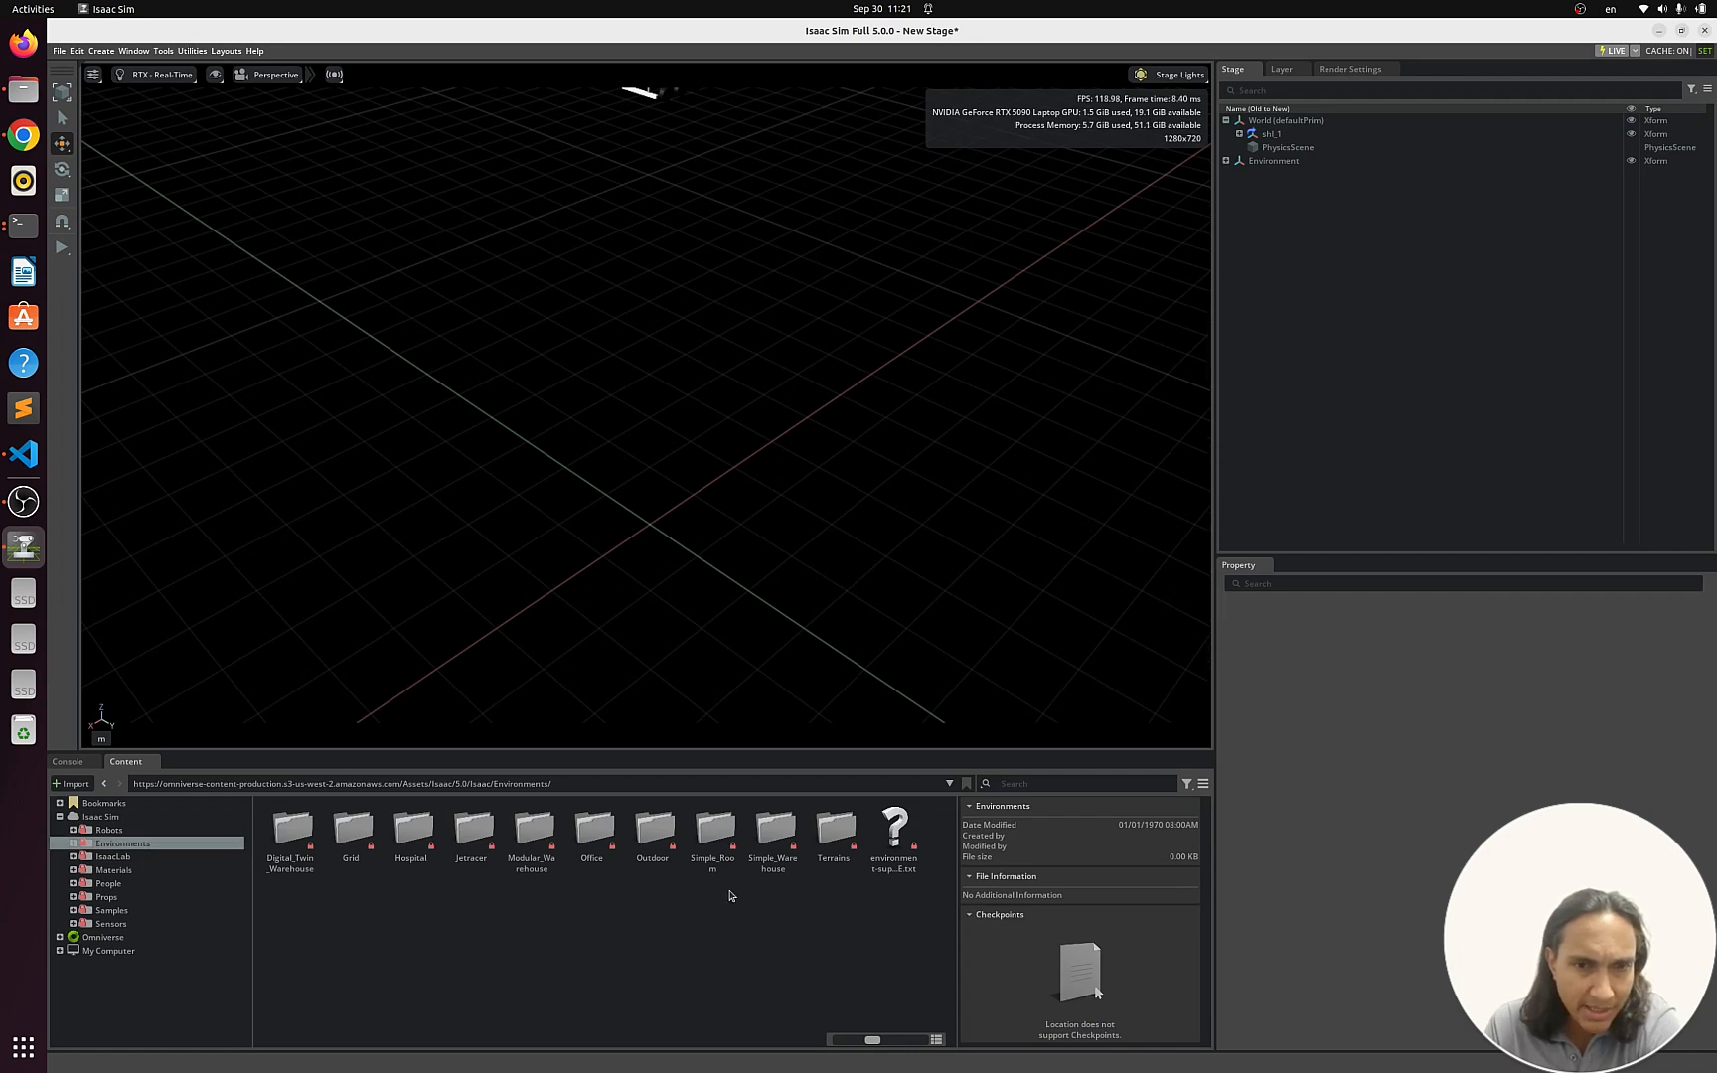
click(771, 833)
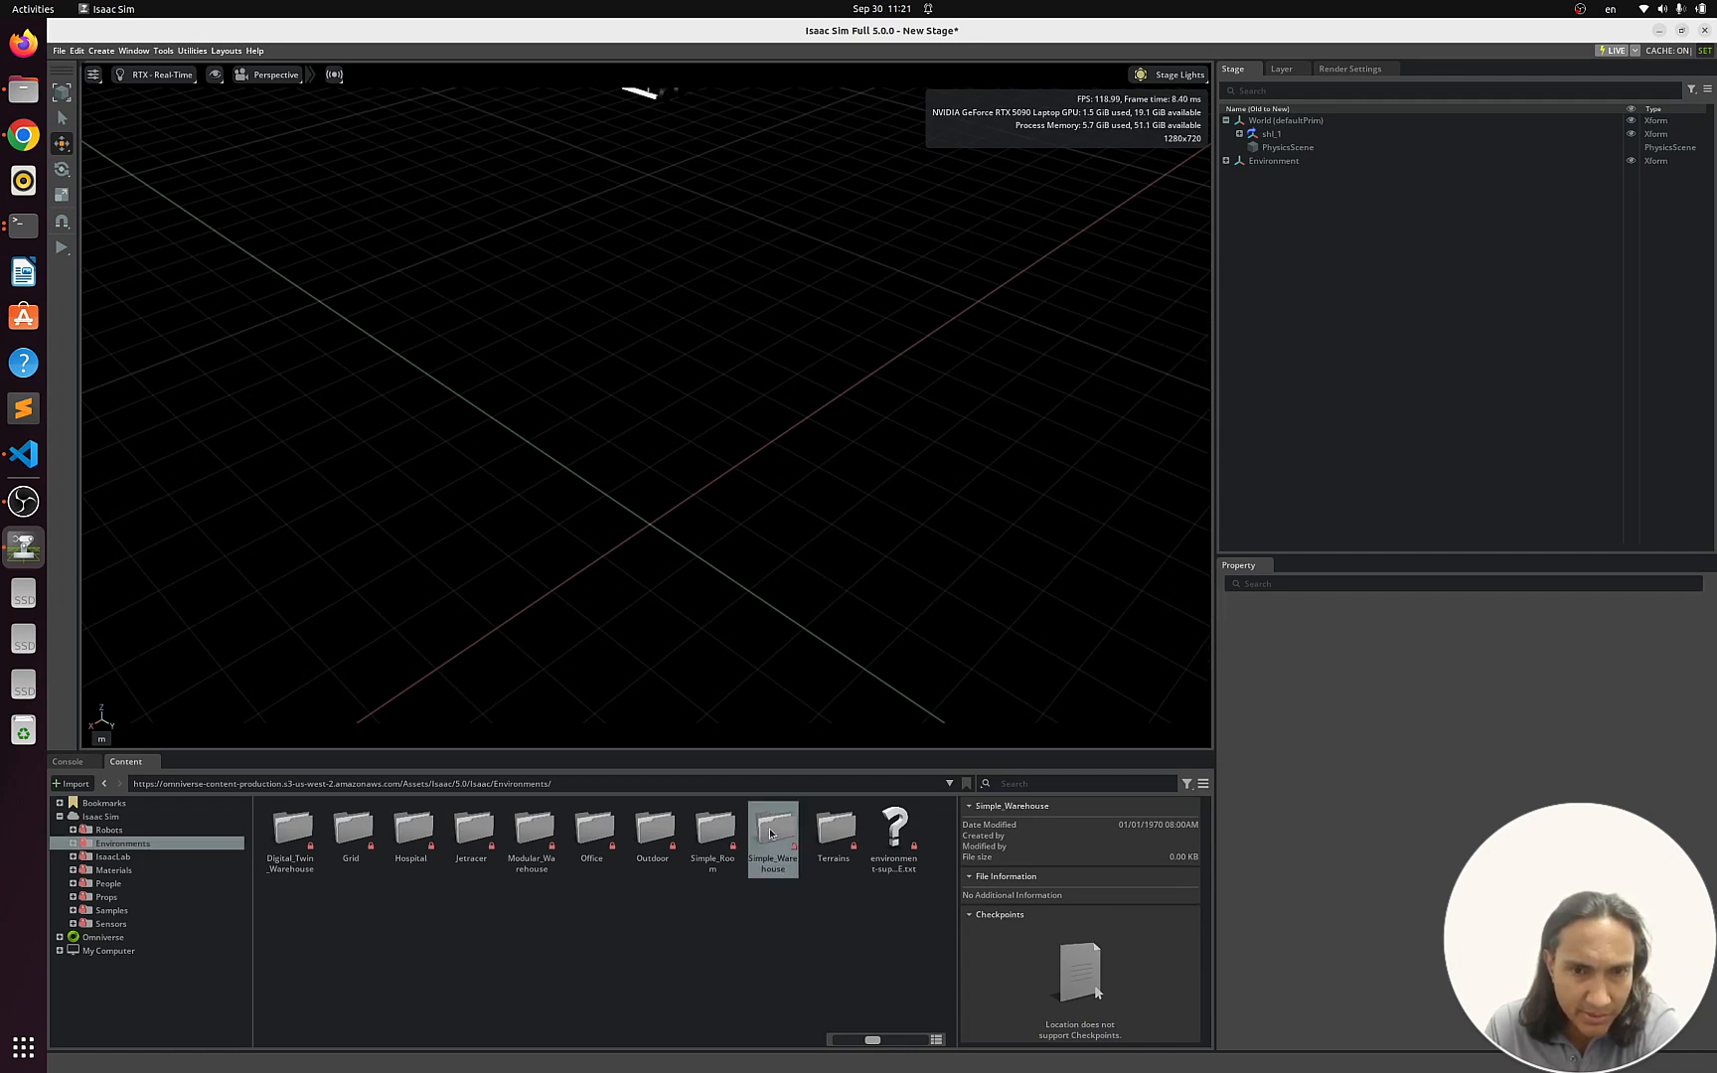
click(74, 844)
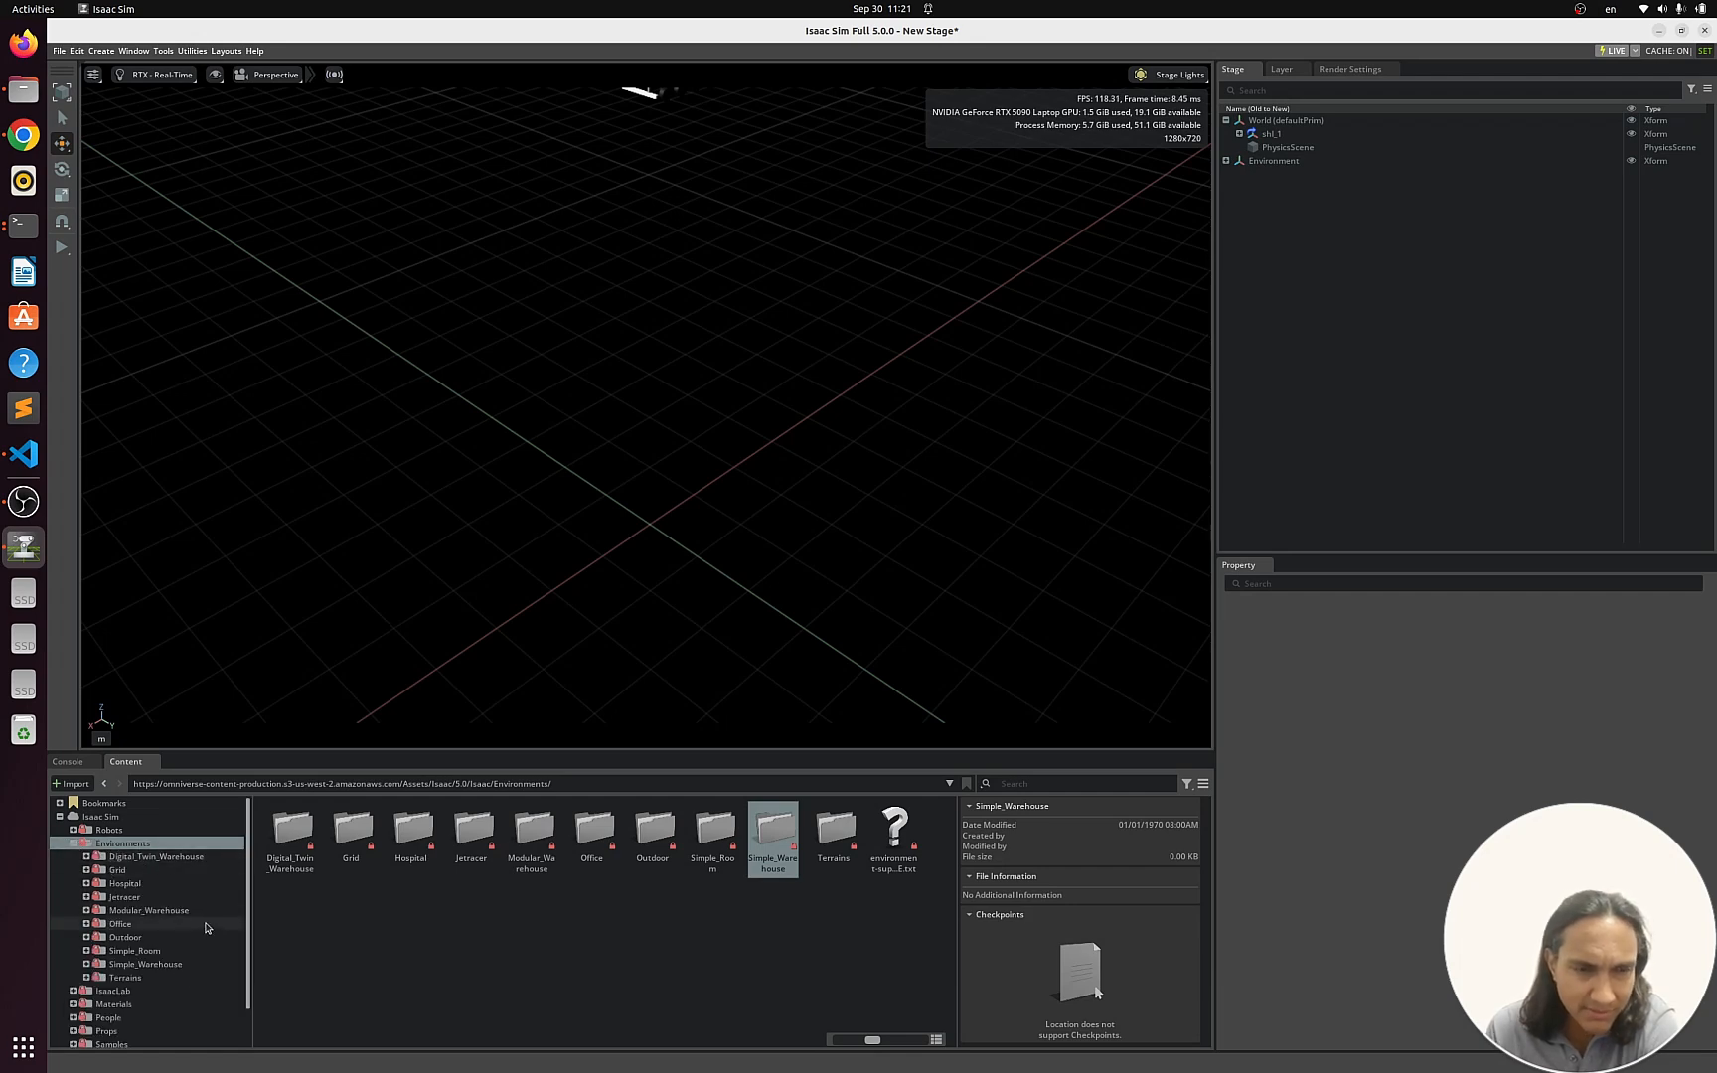
click(103, 964)
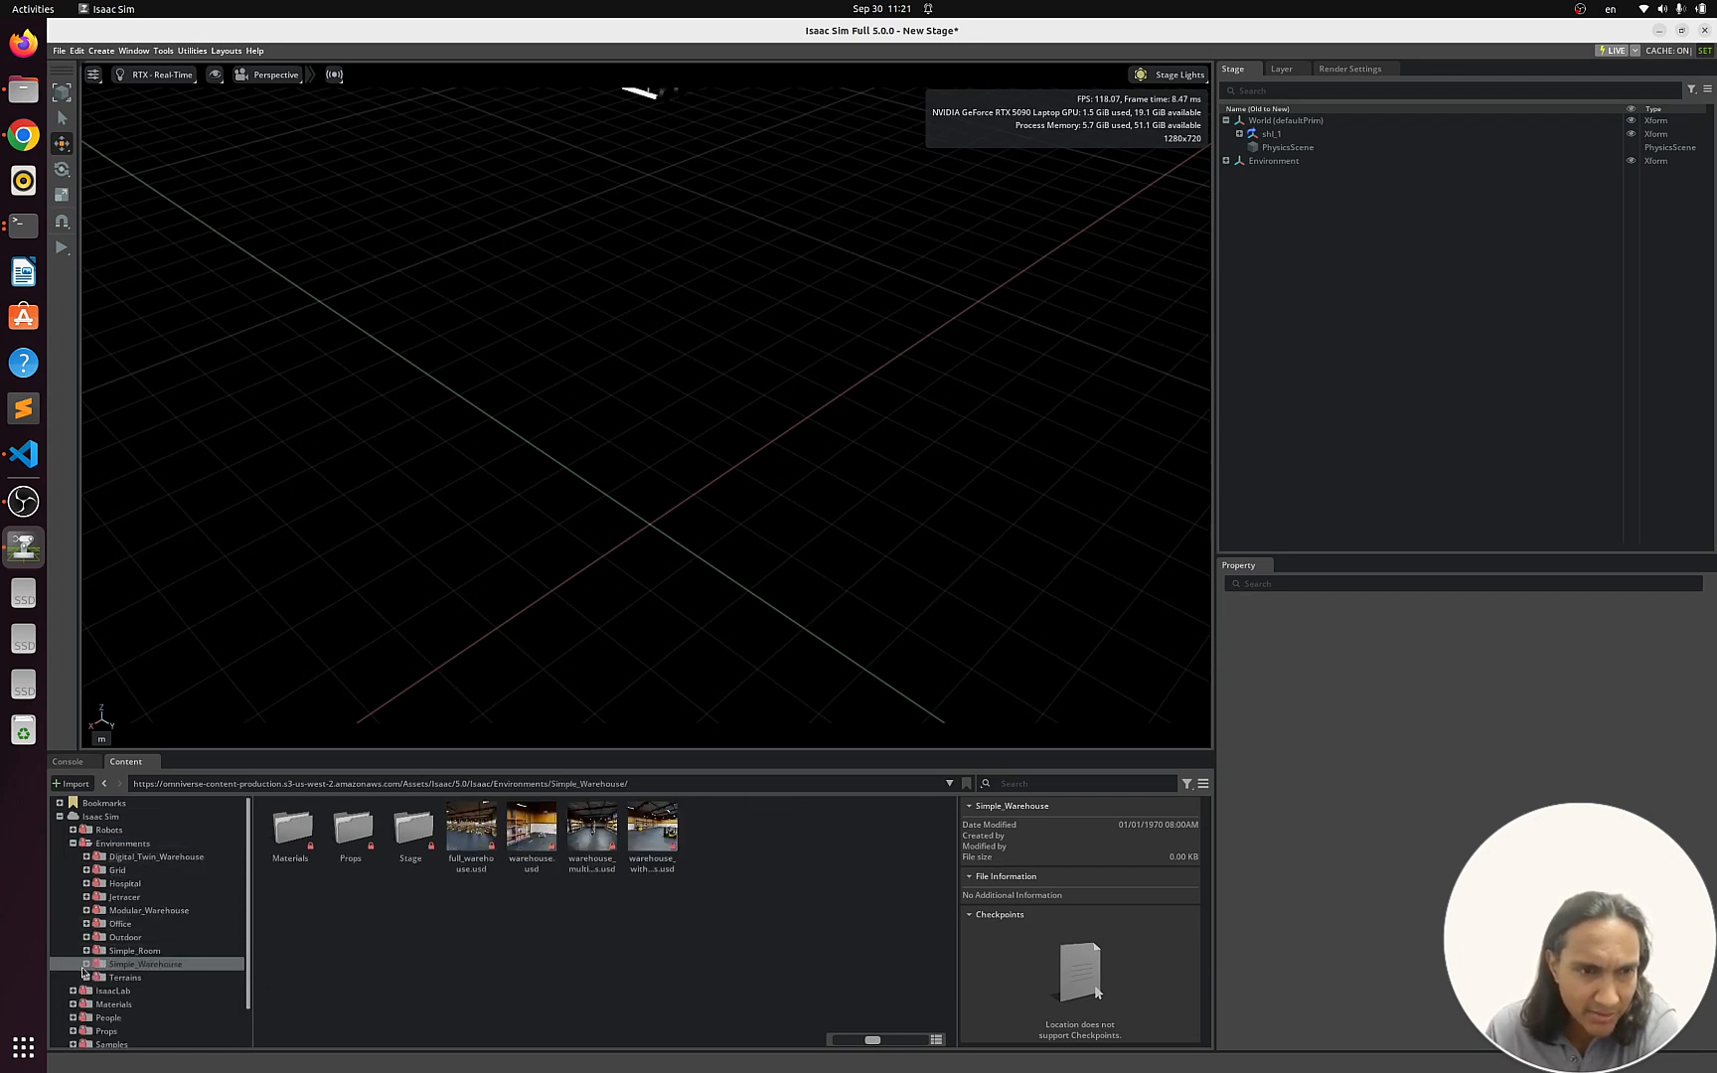
click(87, 964)
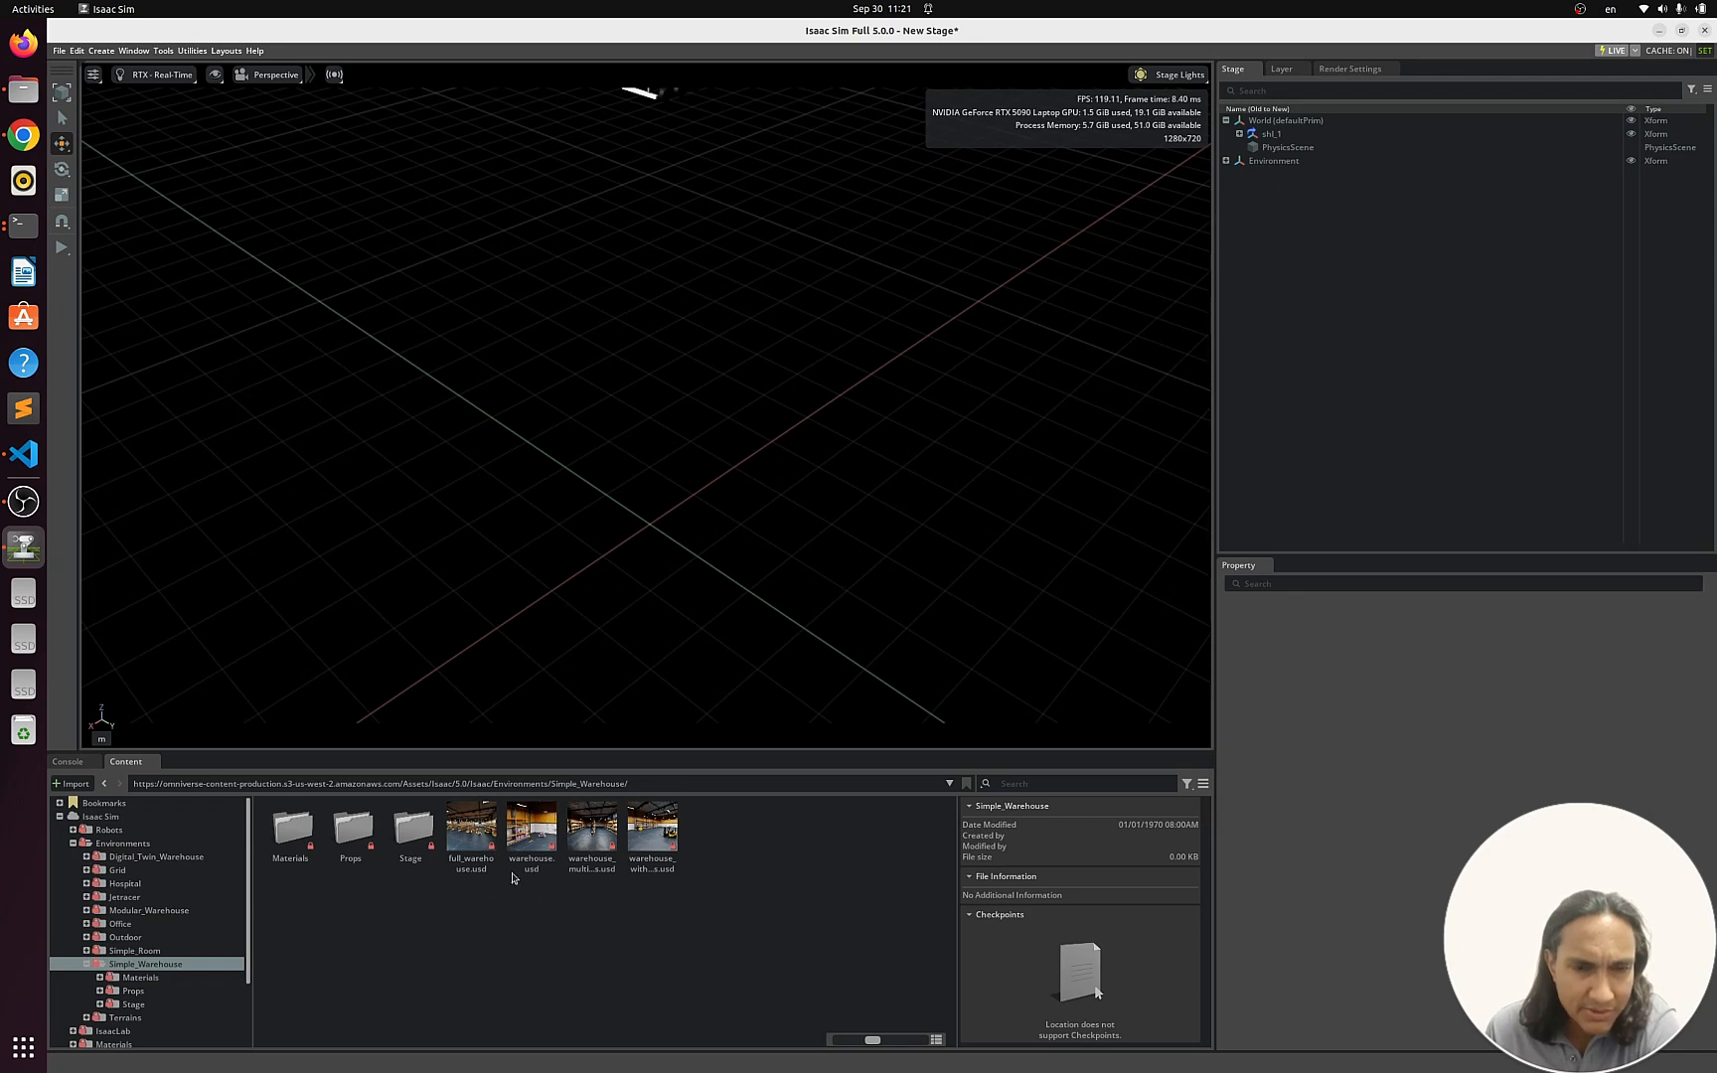
drag(514, 848, 574, 439)
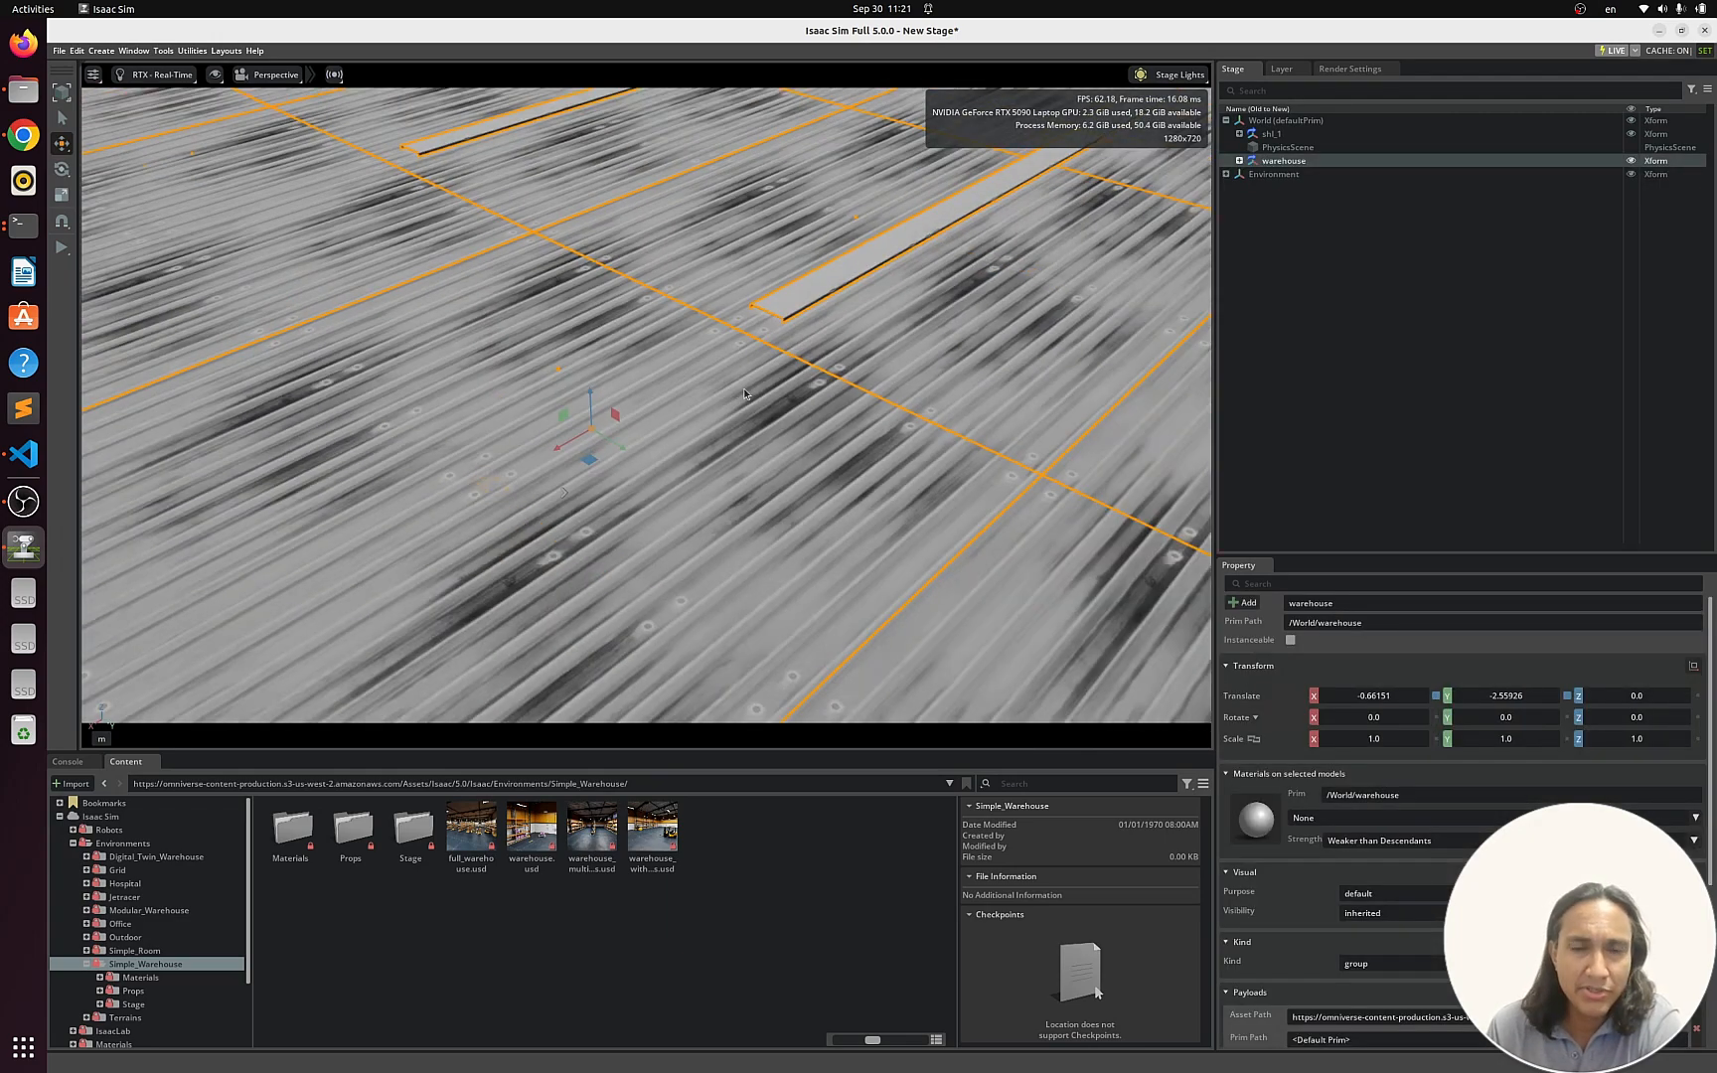
Run the simulation with the warehouse floor in view to check how shl_1 lands on it
scroll(744, 393, down, 3)
scroll(745, 393, up, 6)
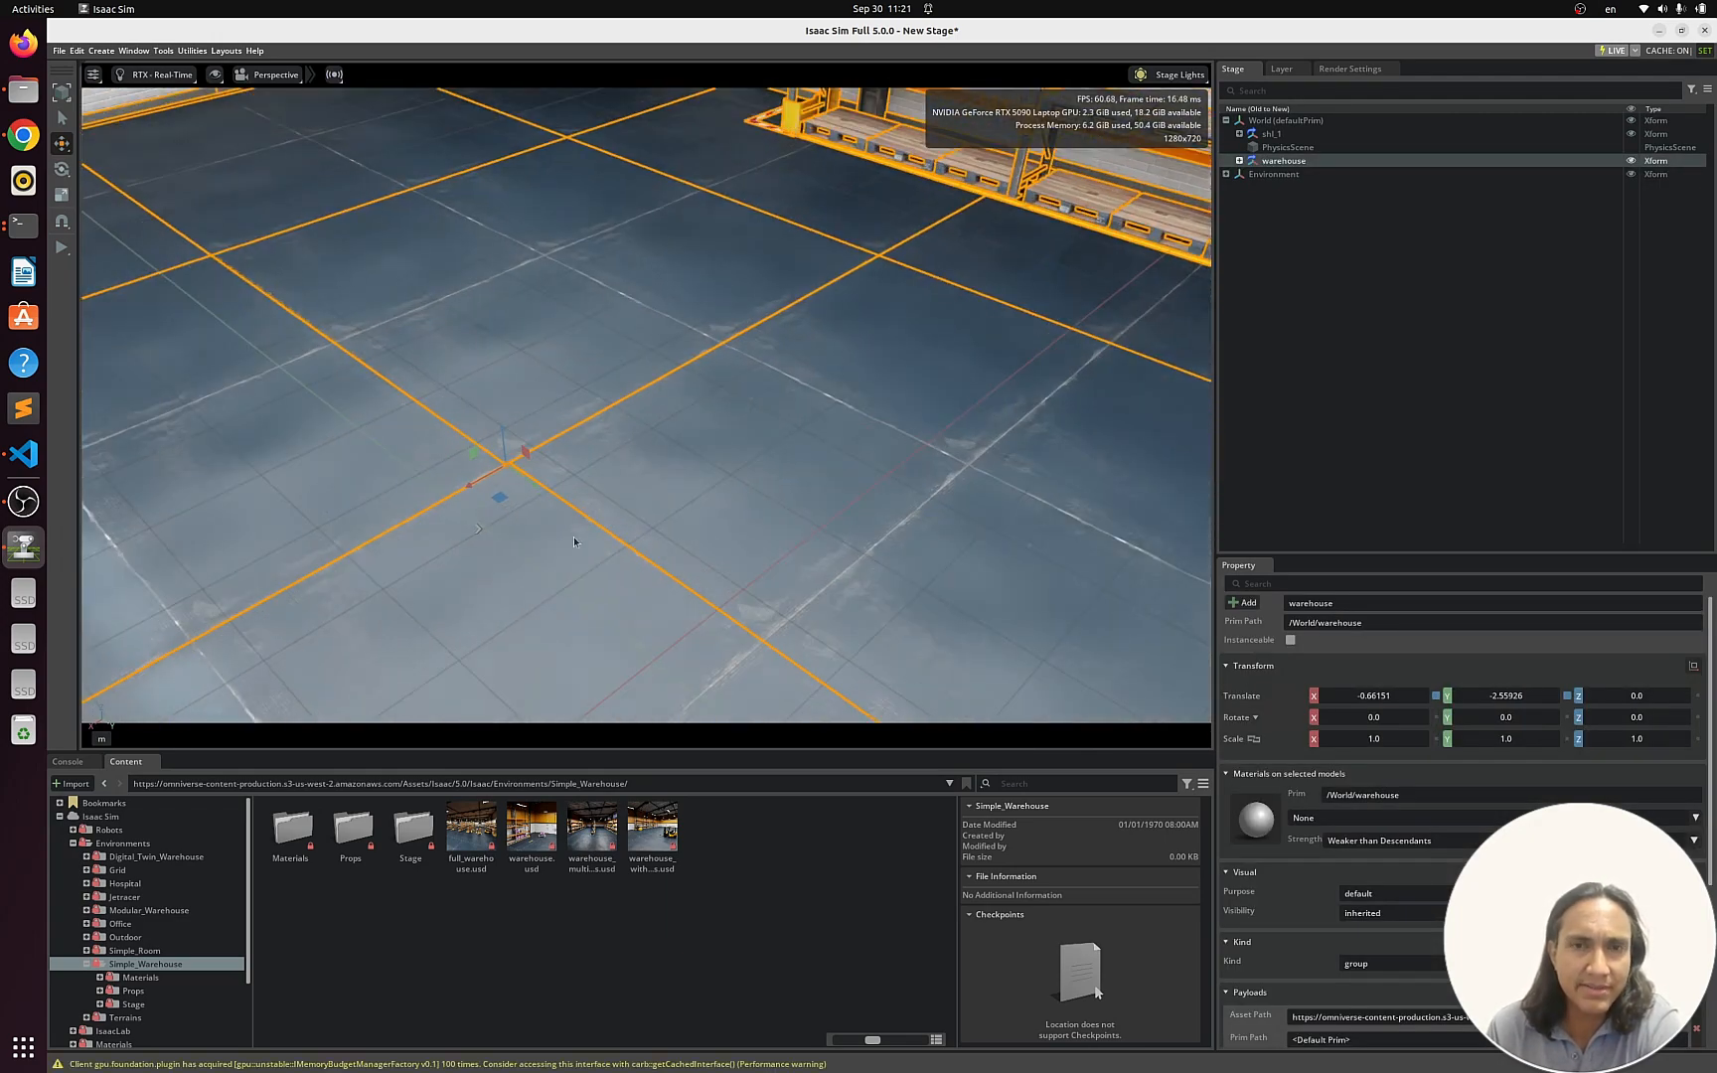
middle_drag(573, 538, 603, 407)
drag(594, 420, 606, 319)
middle_drag(605, 406, 689, 480)
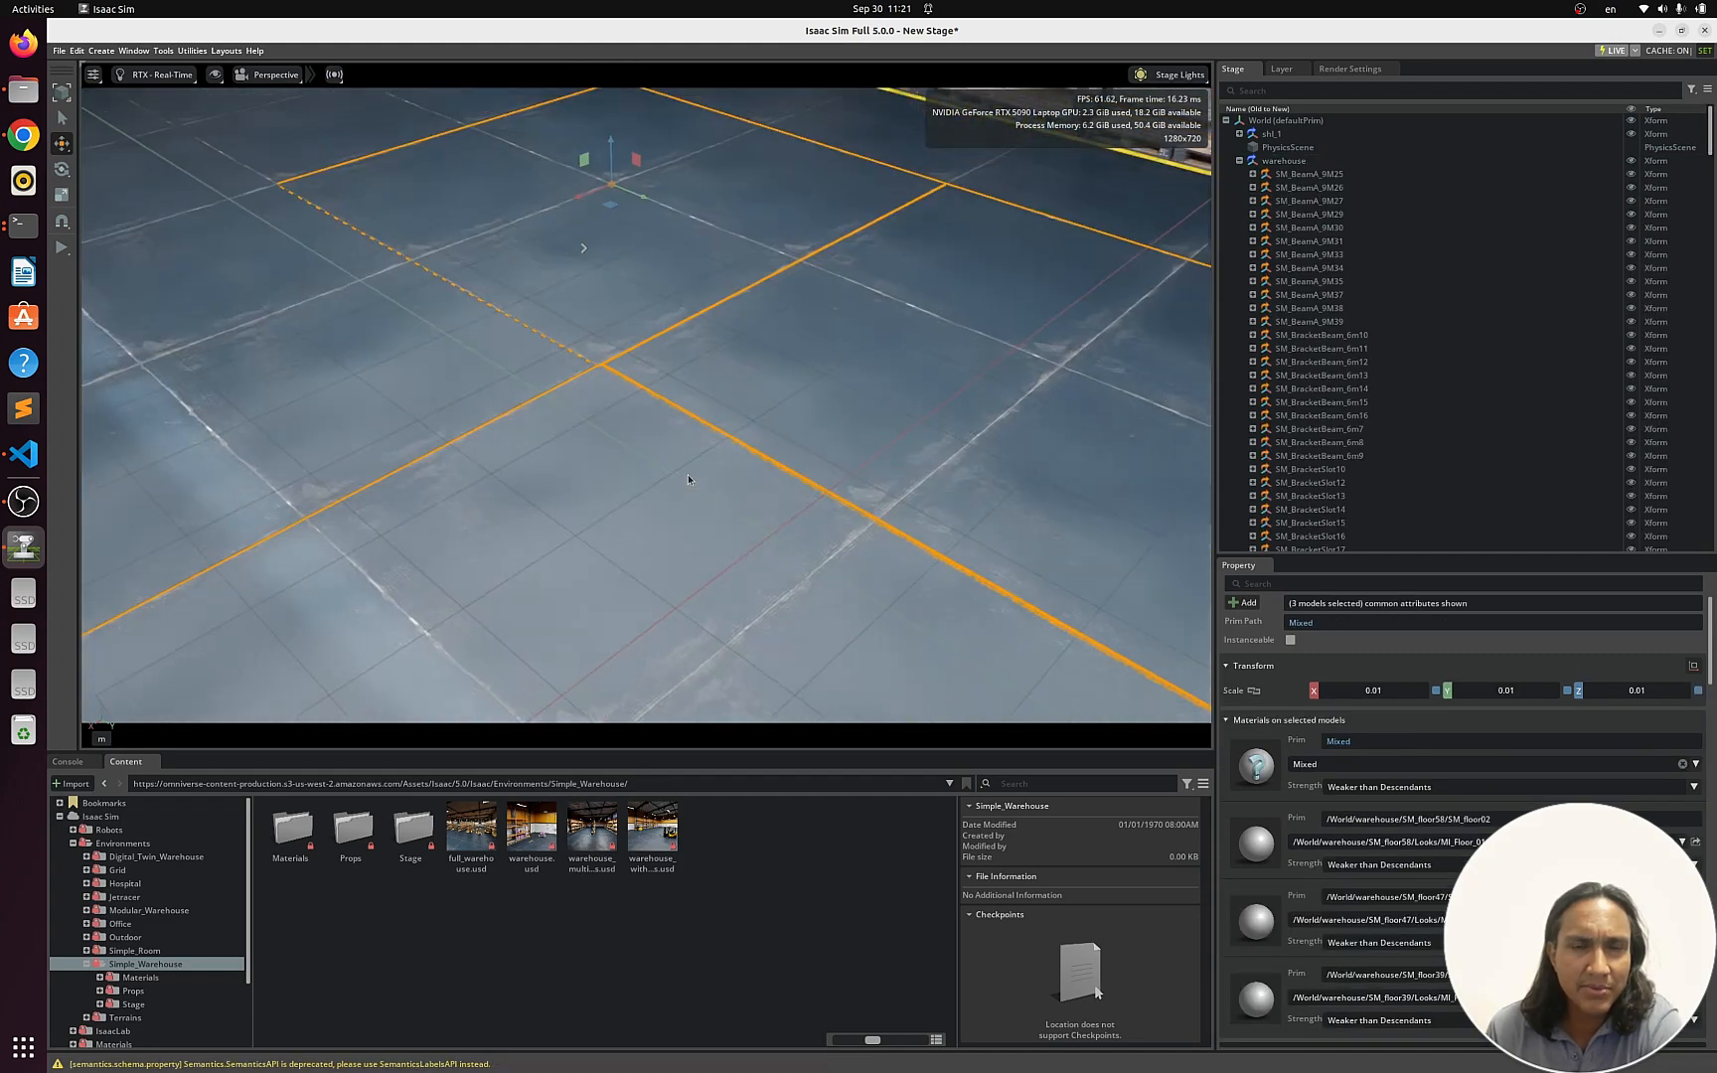
scroll(689, 480, down, 3)
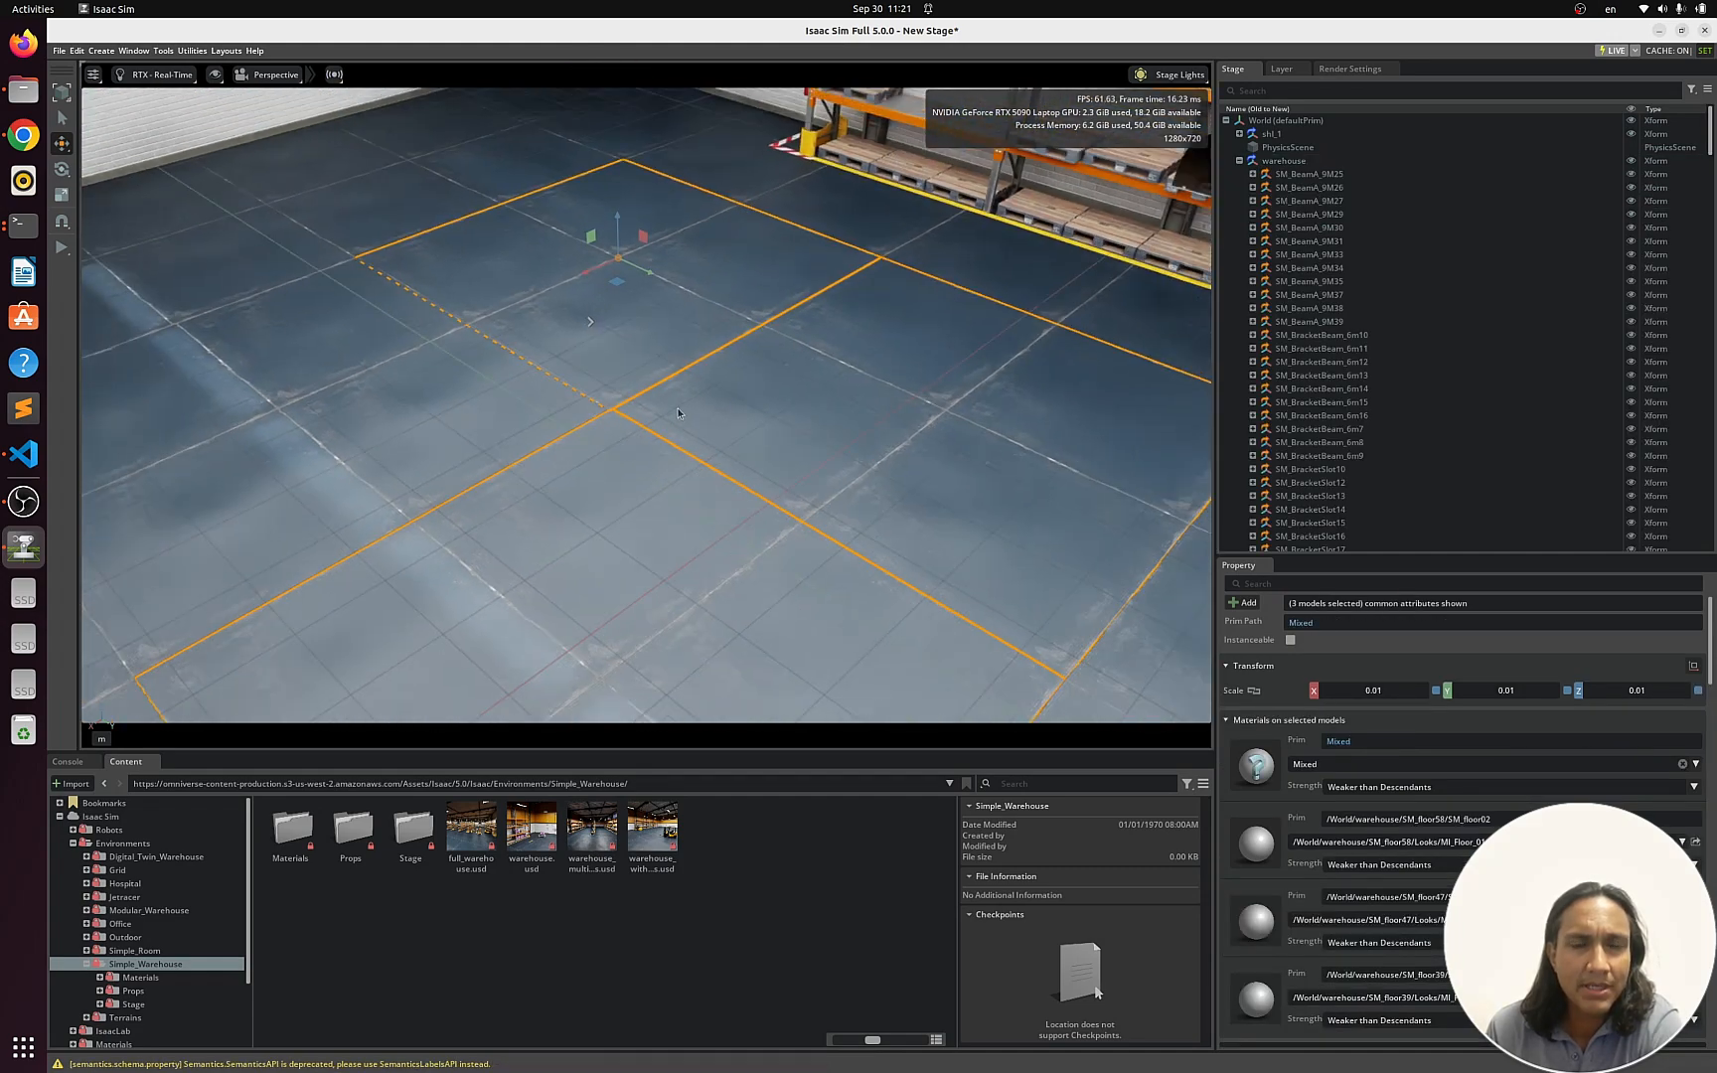
scroll(679, 414, down, 3)
scroll(678, 413, up, 4)
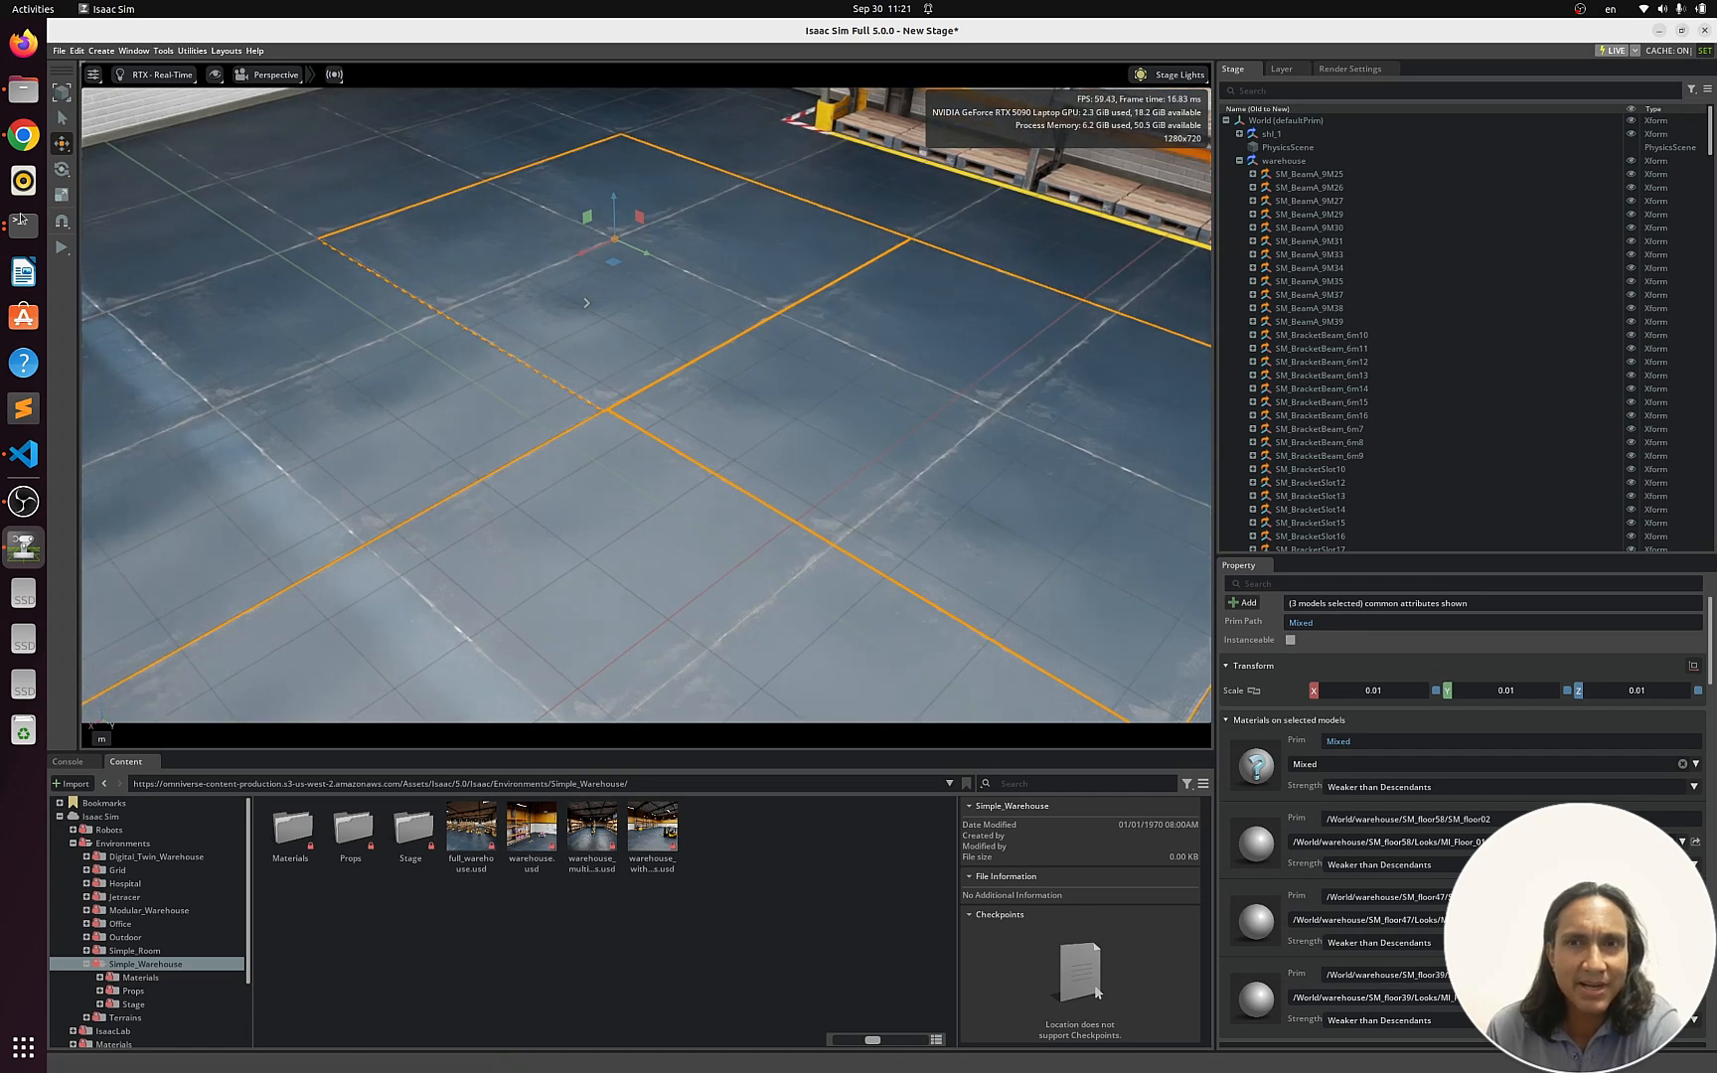
click(62, 249)
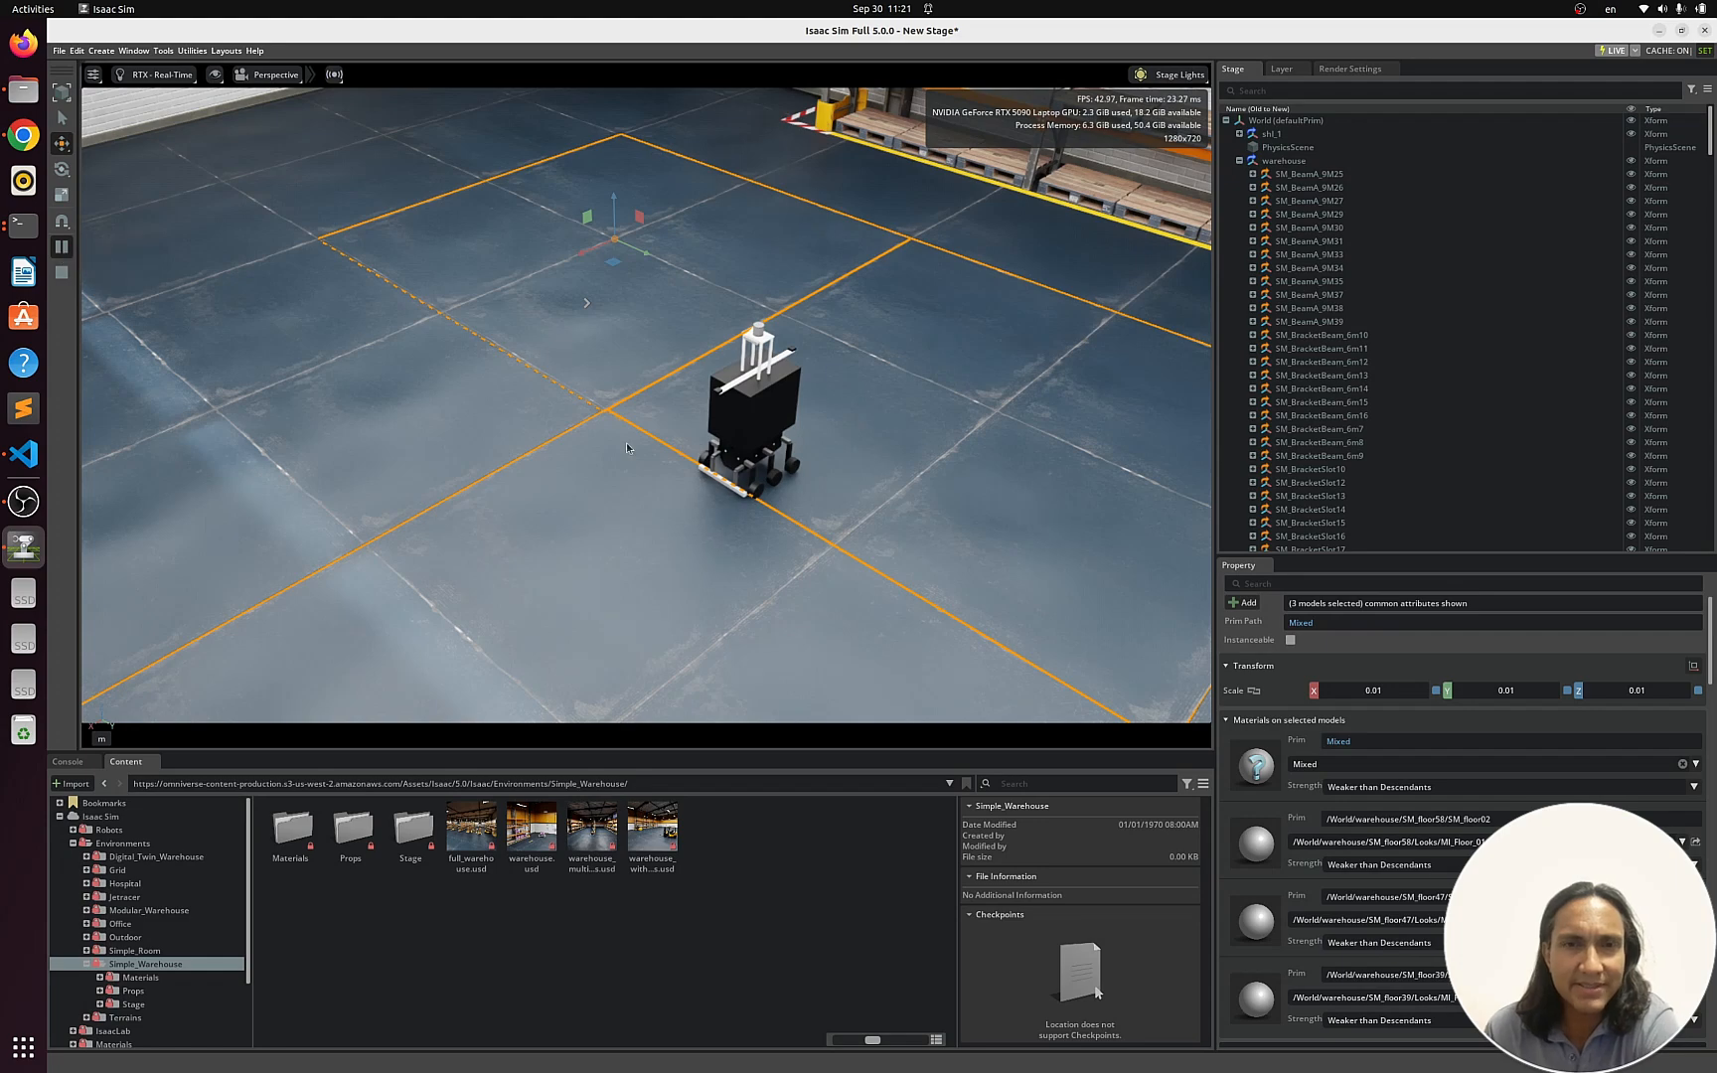
scroll(920, 565, down, 3)
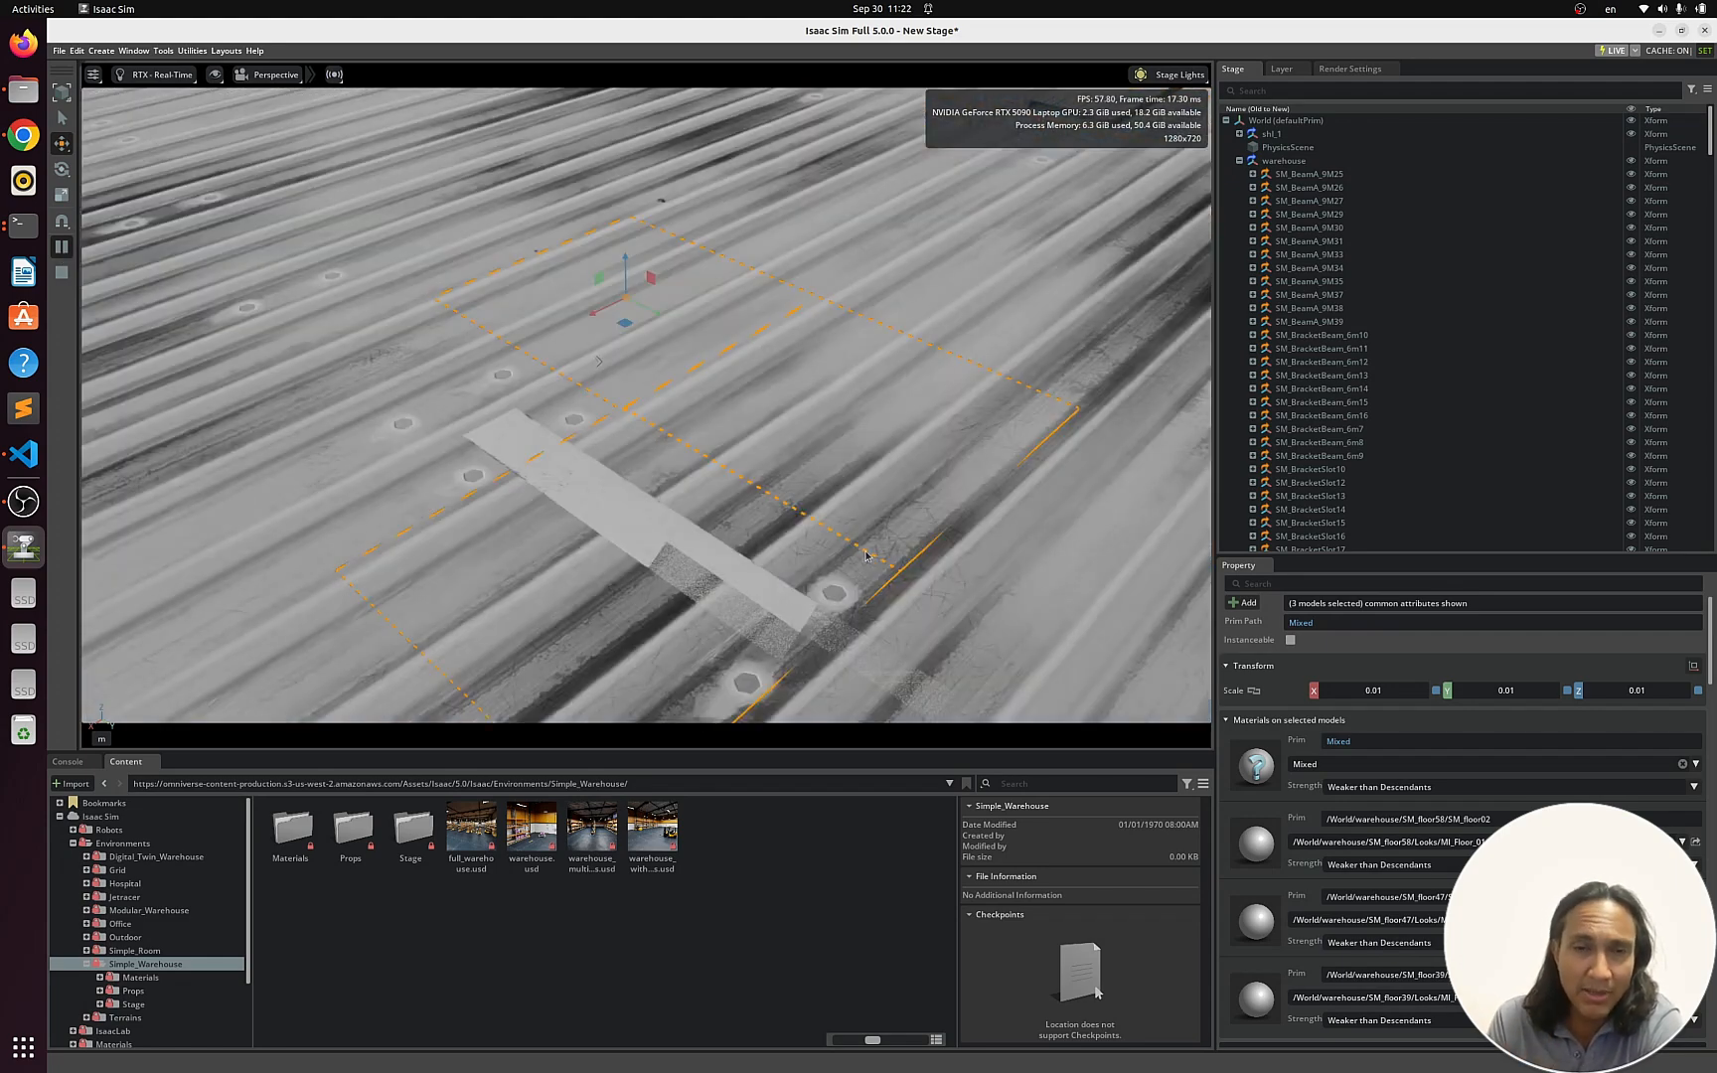
scroll(866, 551, up, 4)
right_drag(864, 553, 849, 499)
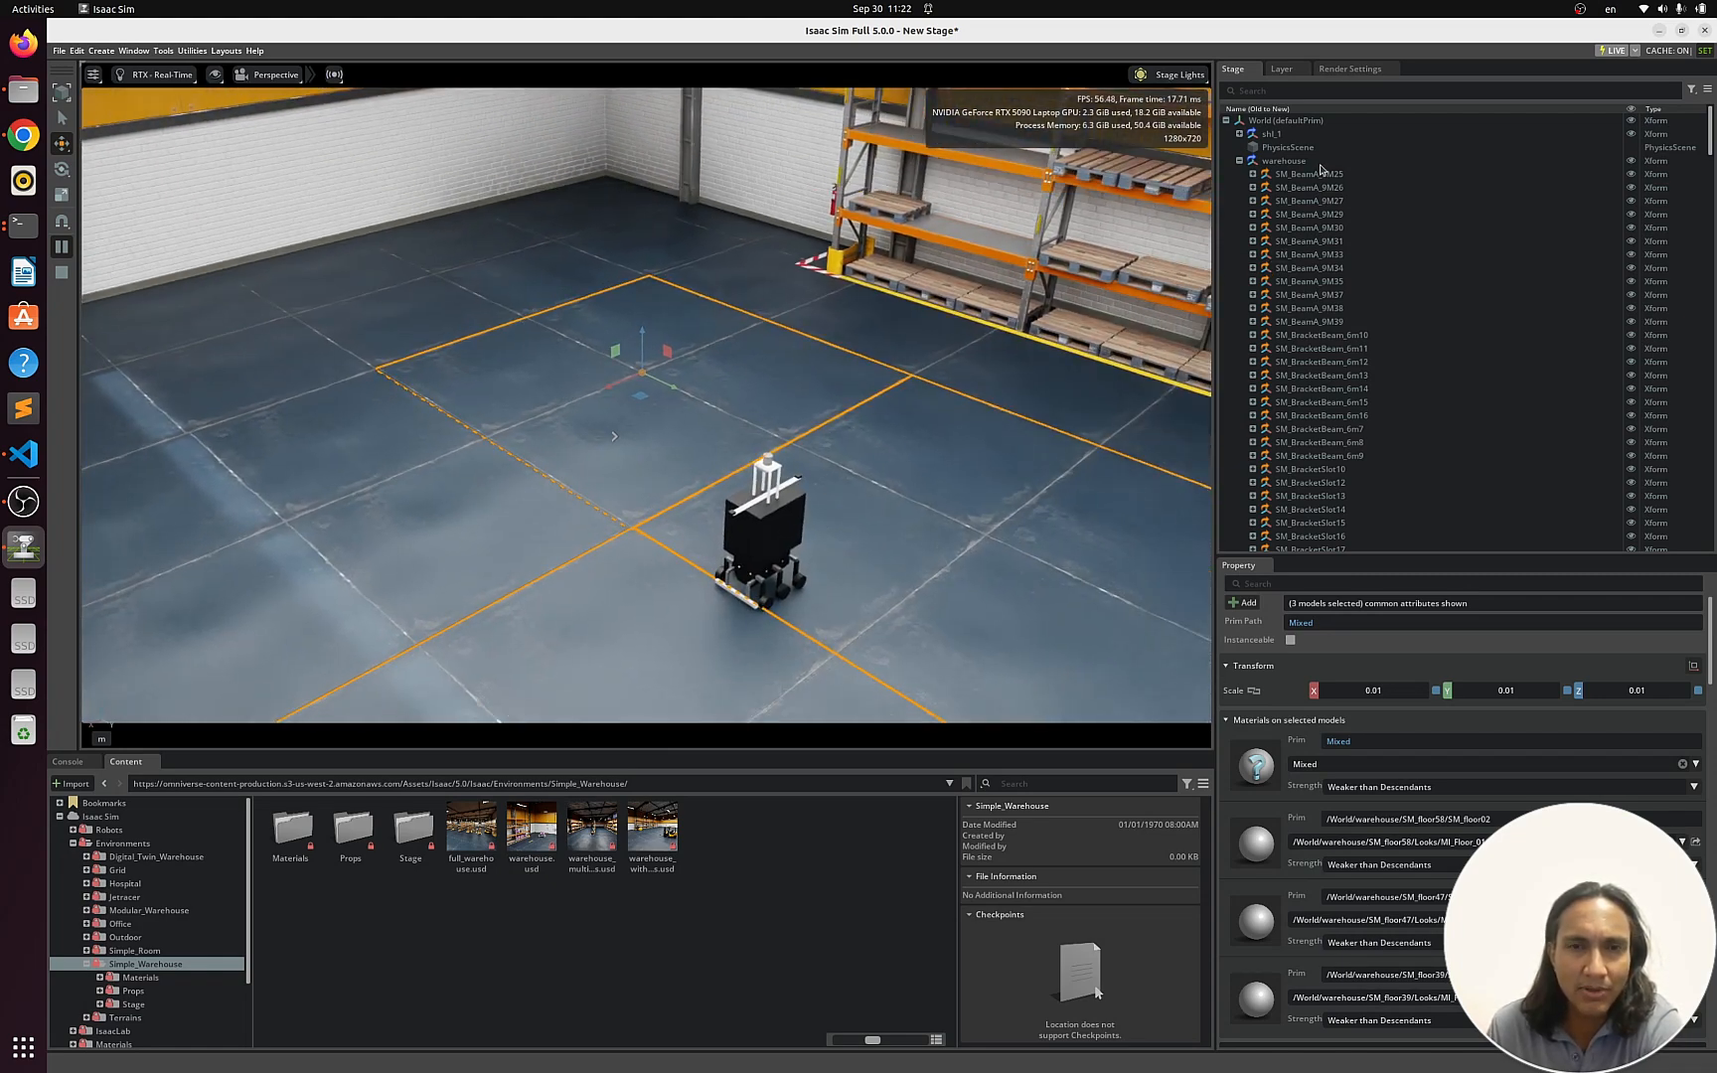
Delete the warehouse prim from the stage and stop the simulation
click(1284, 161)
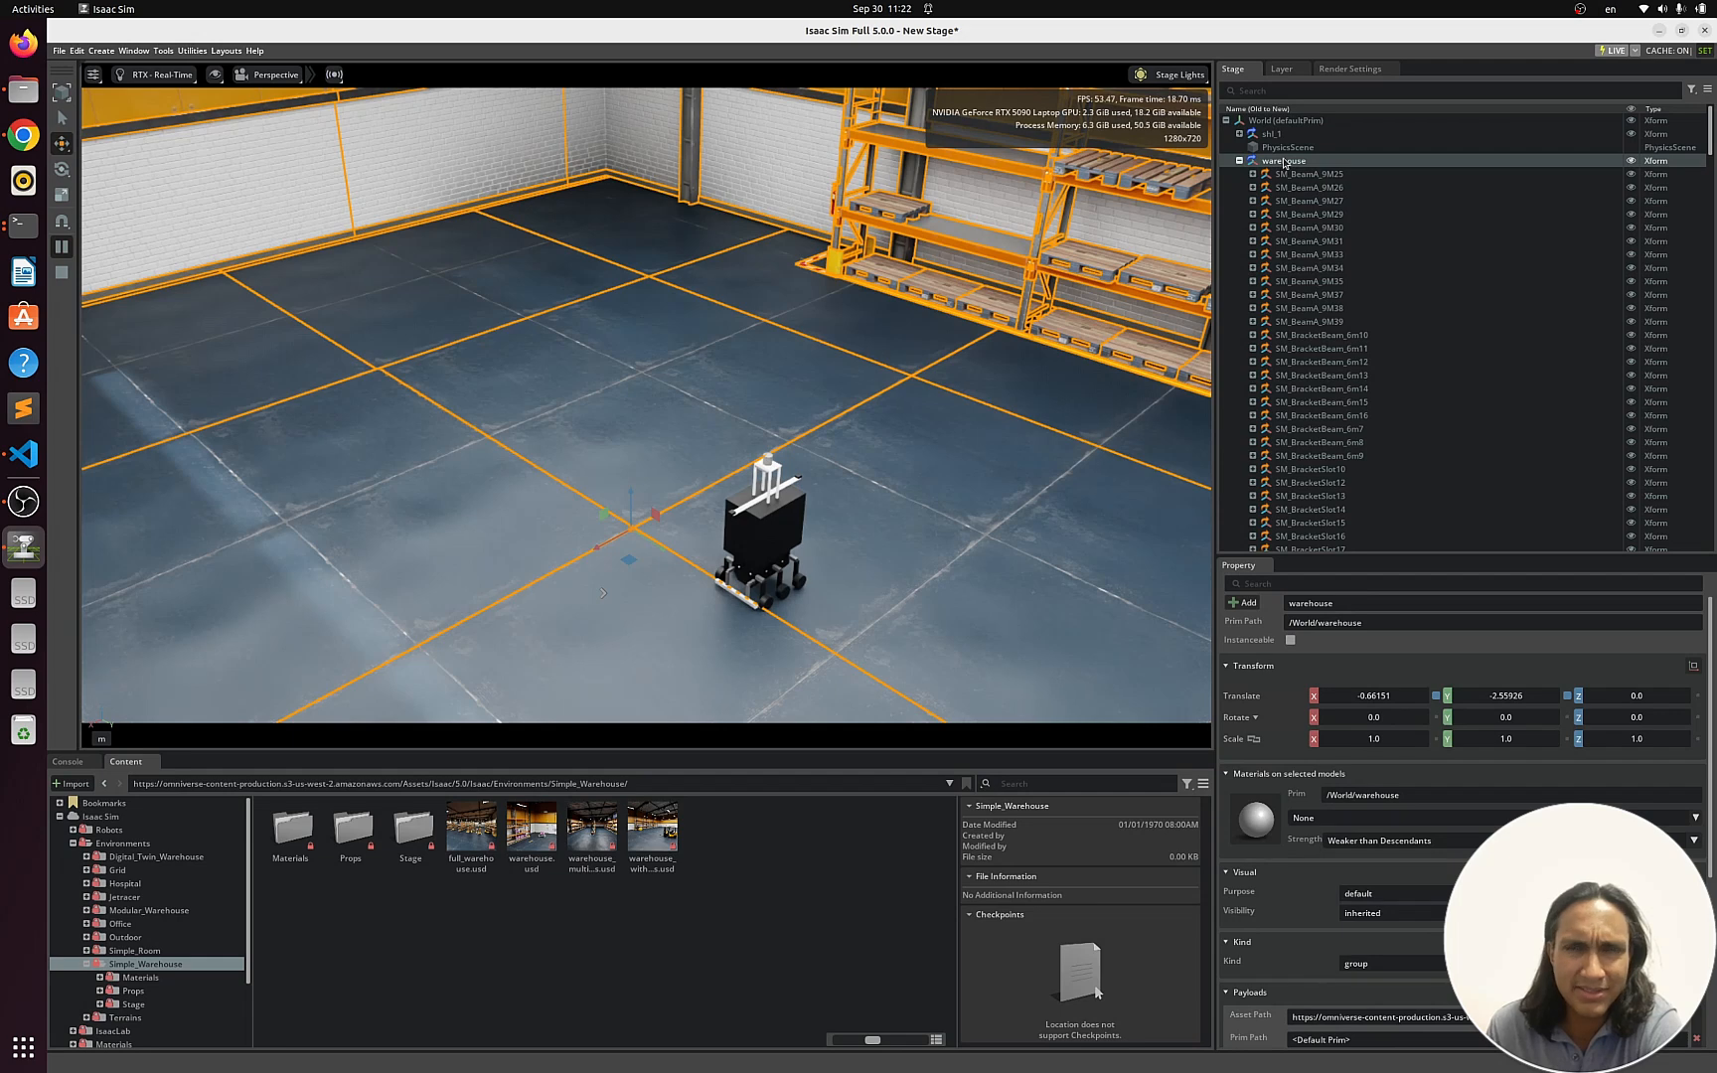
key(Delete)
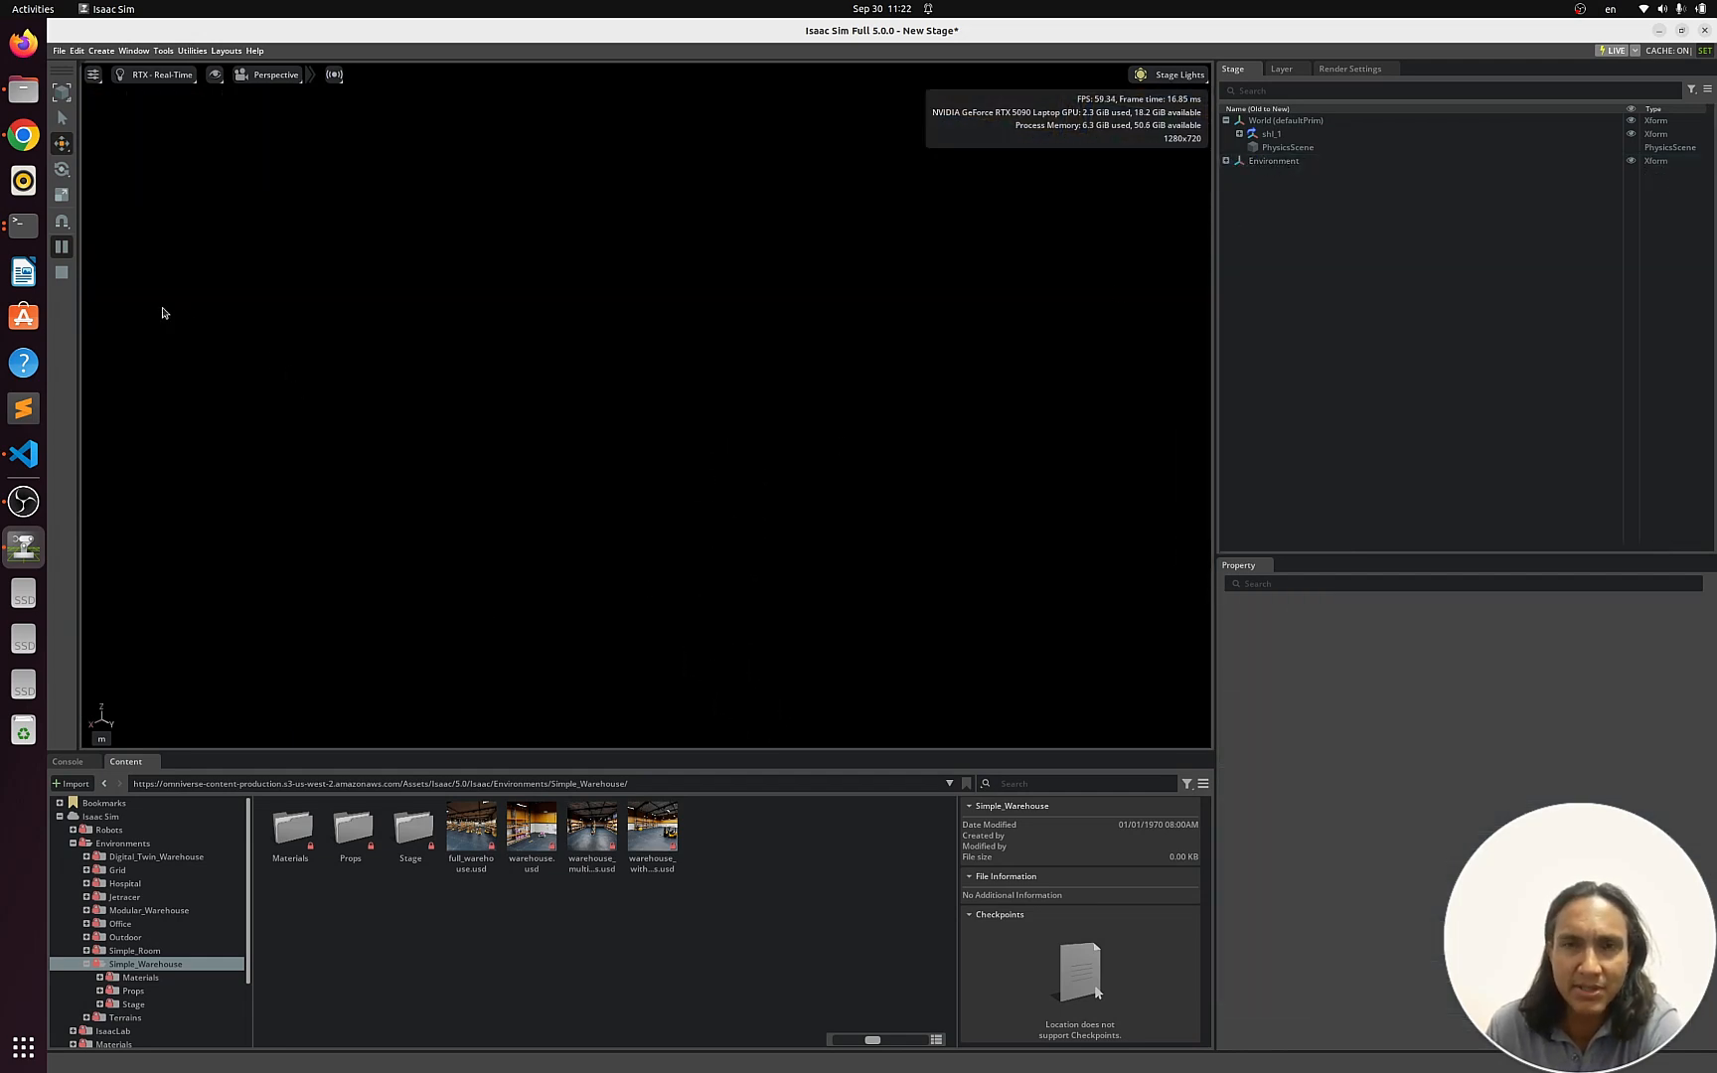
click(62, 272)
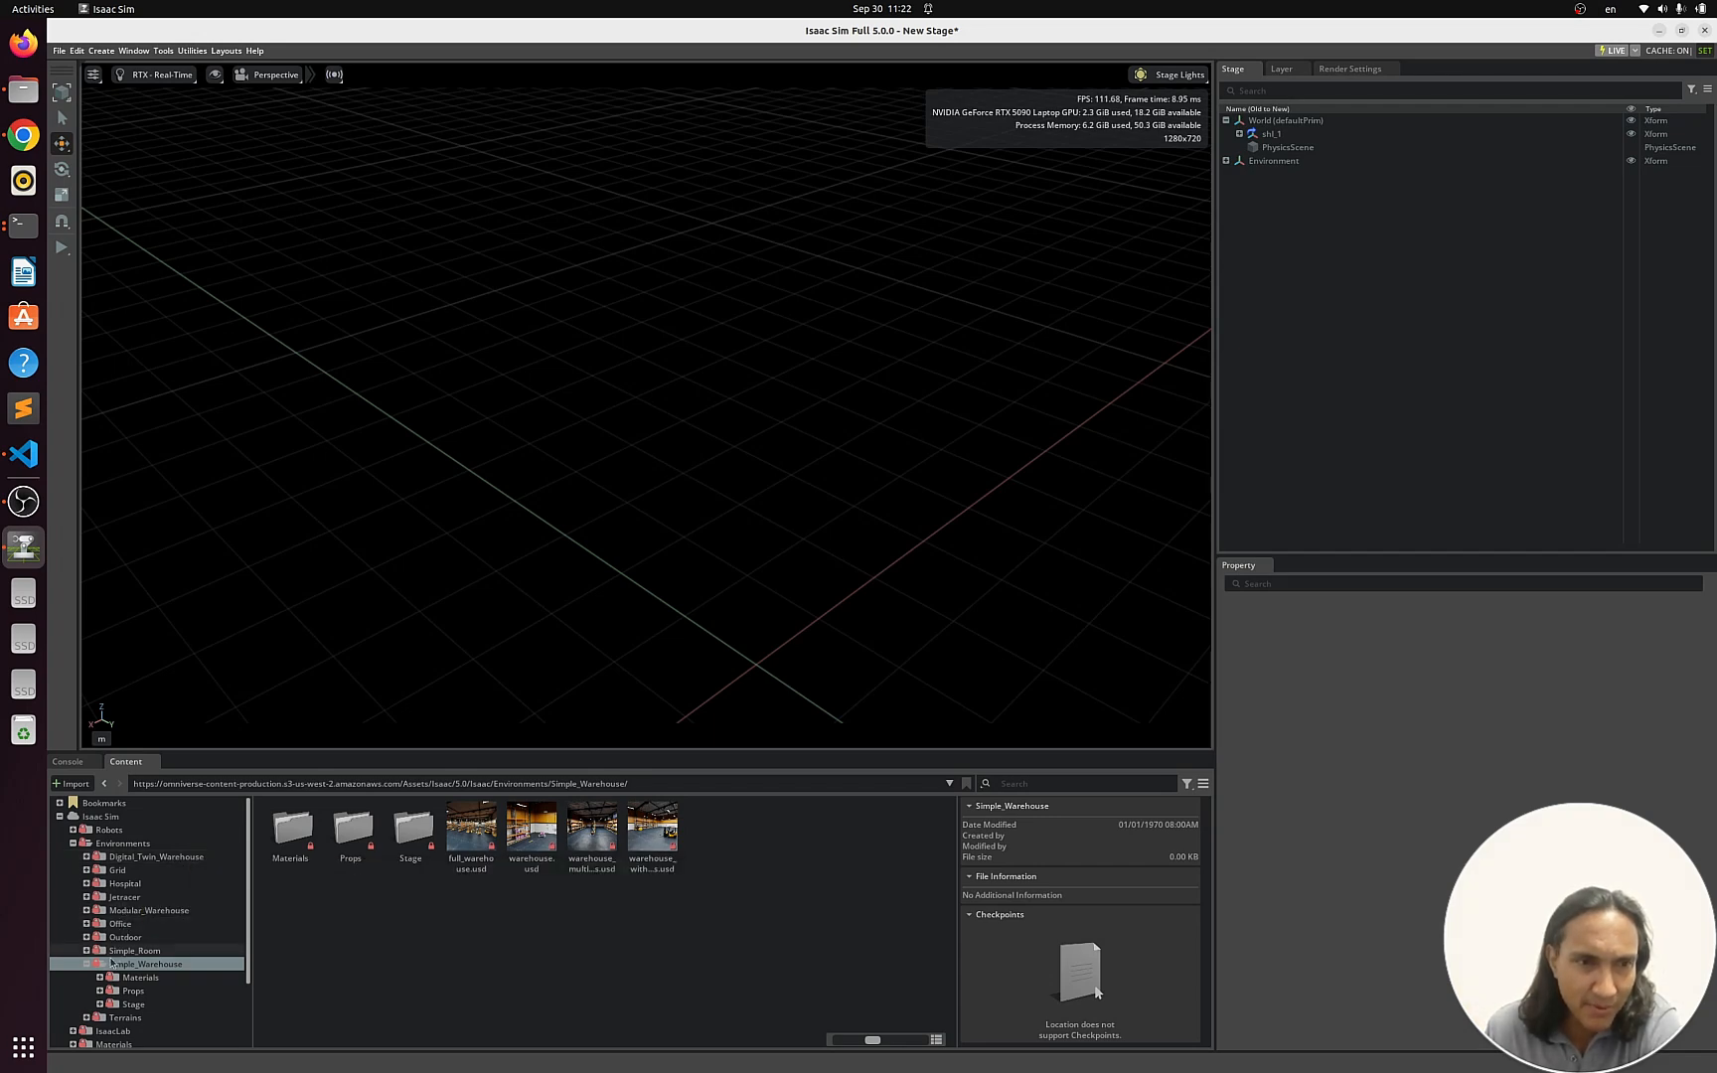
Add rivermark.usd from the Environments Outdoor Rivermark folder to the stage at about X -3.09, Y -6.05
click(149, 936)
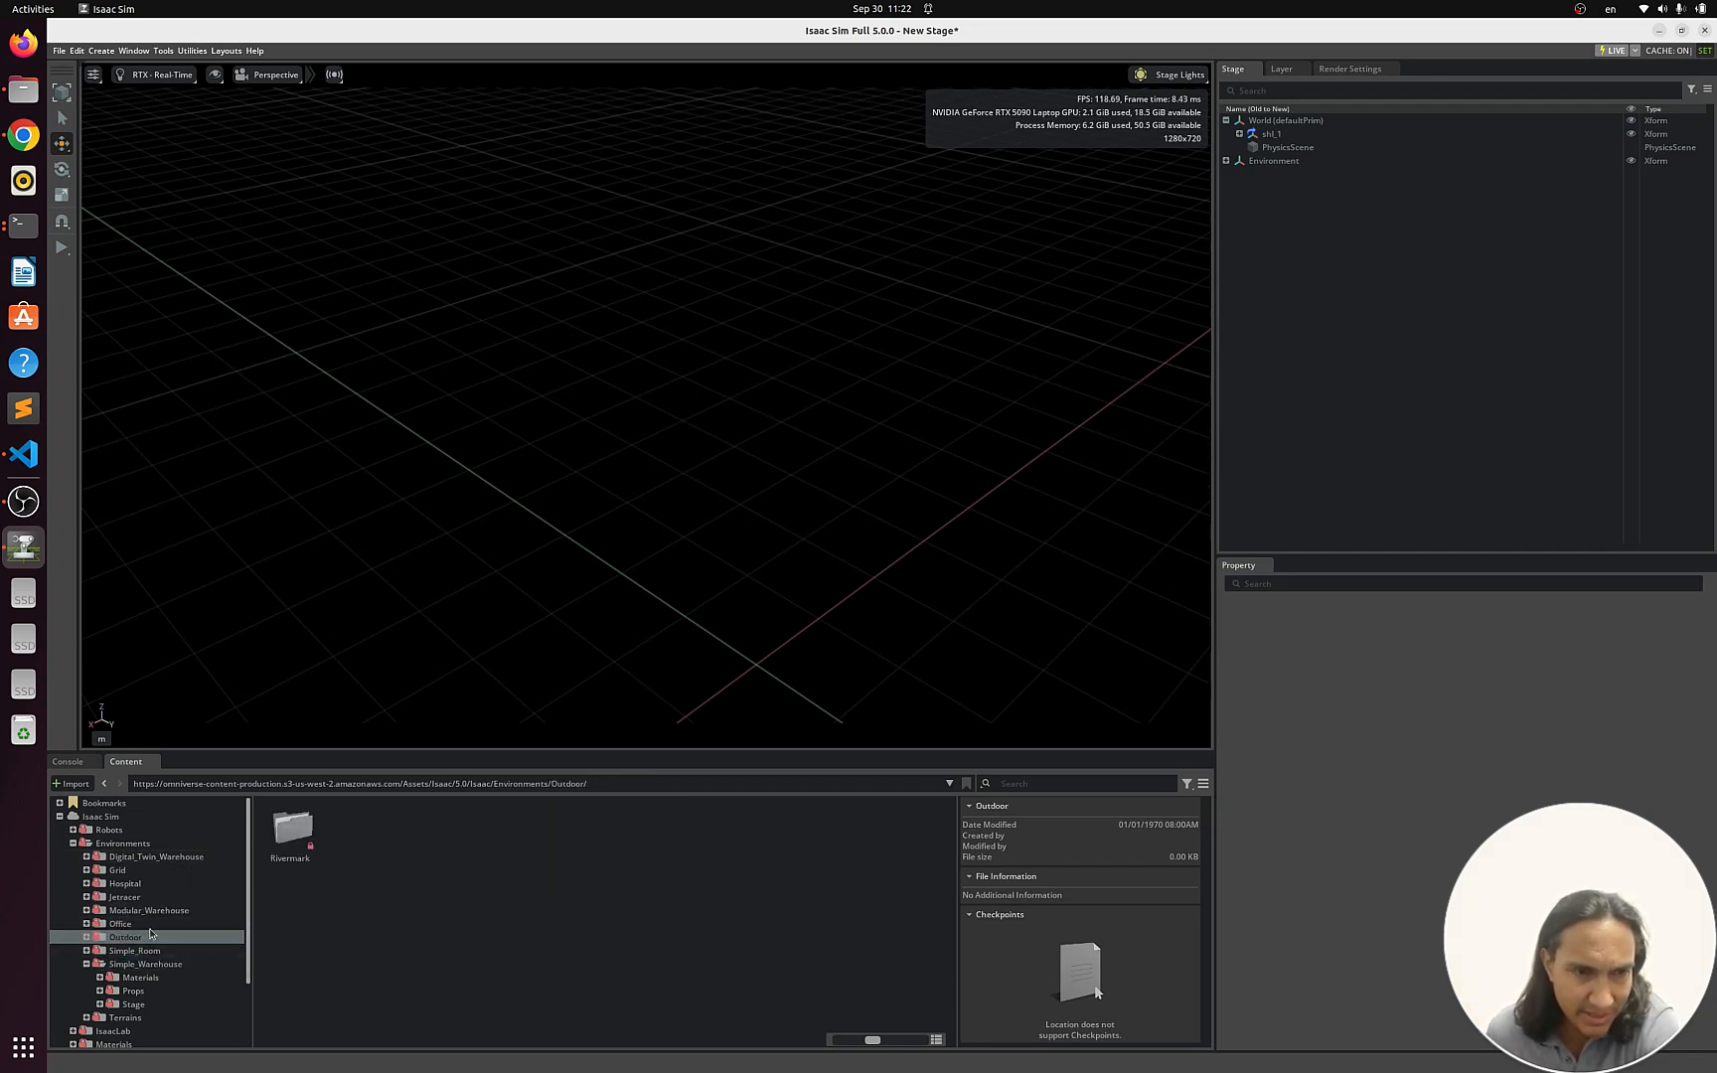
click(91, 938)
click(139, 951)
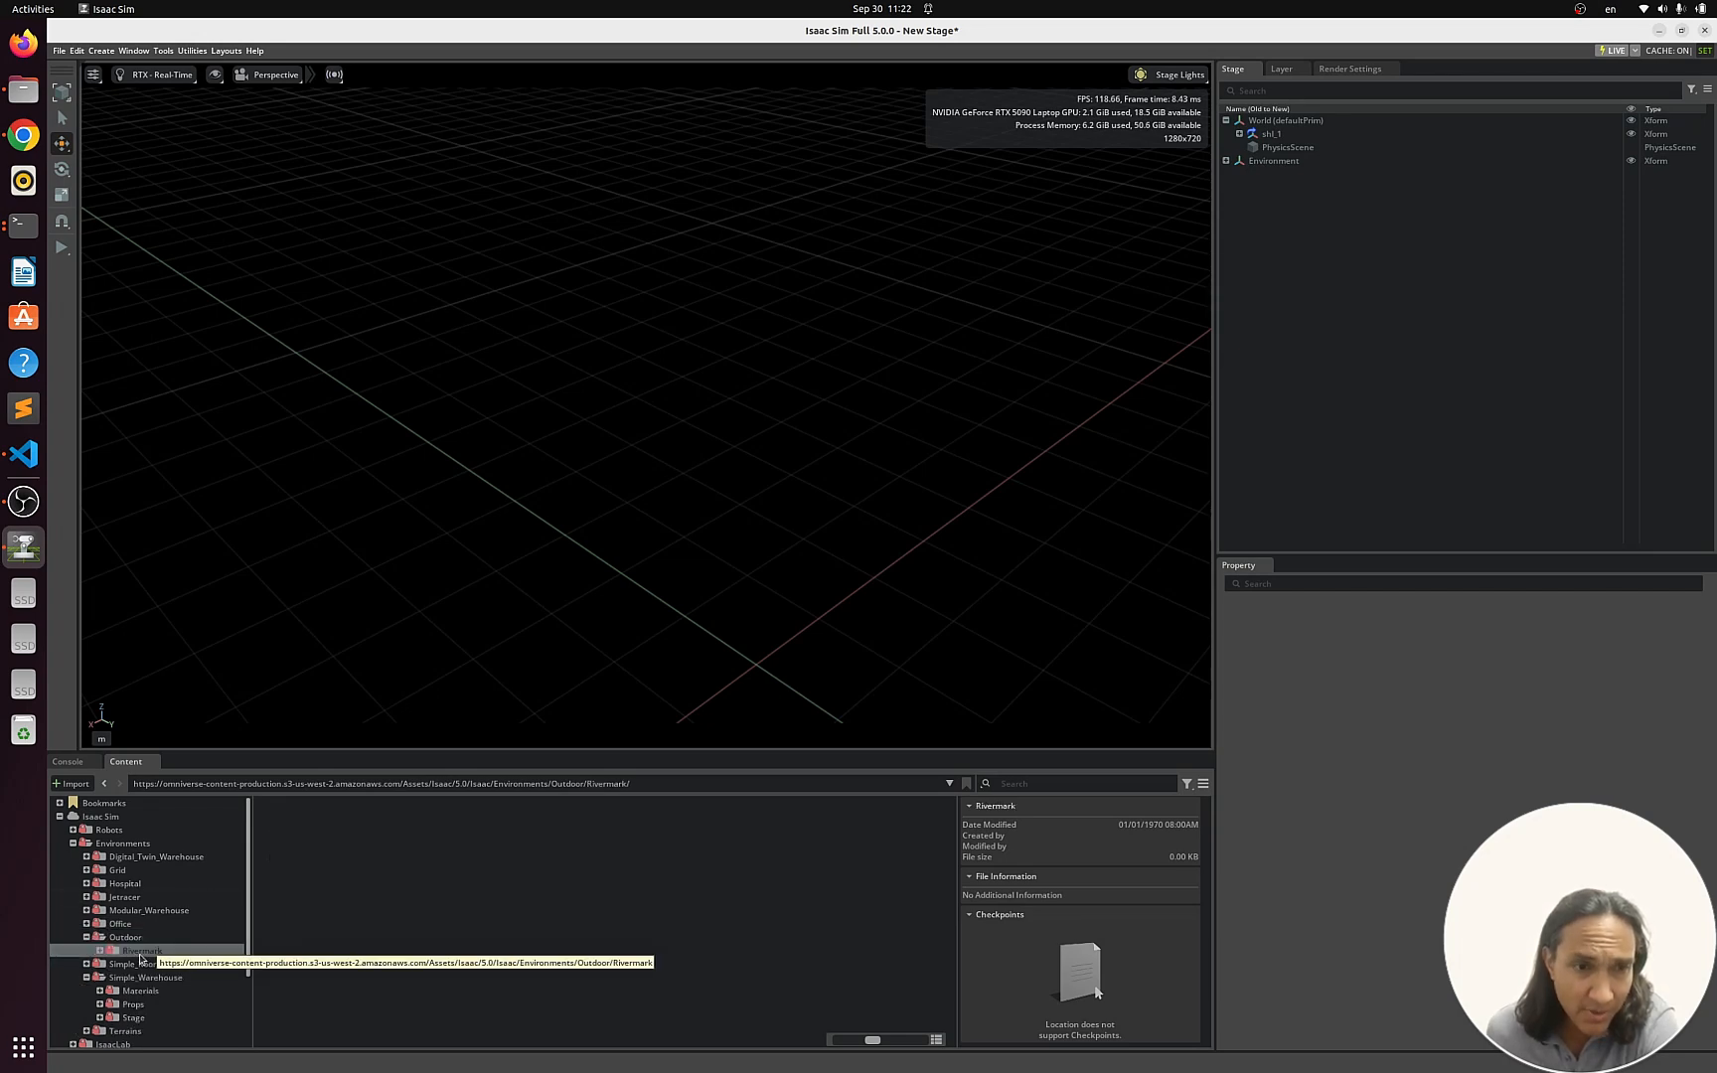
drag(405, 793, 594, 374)
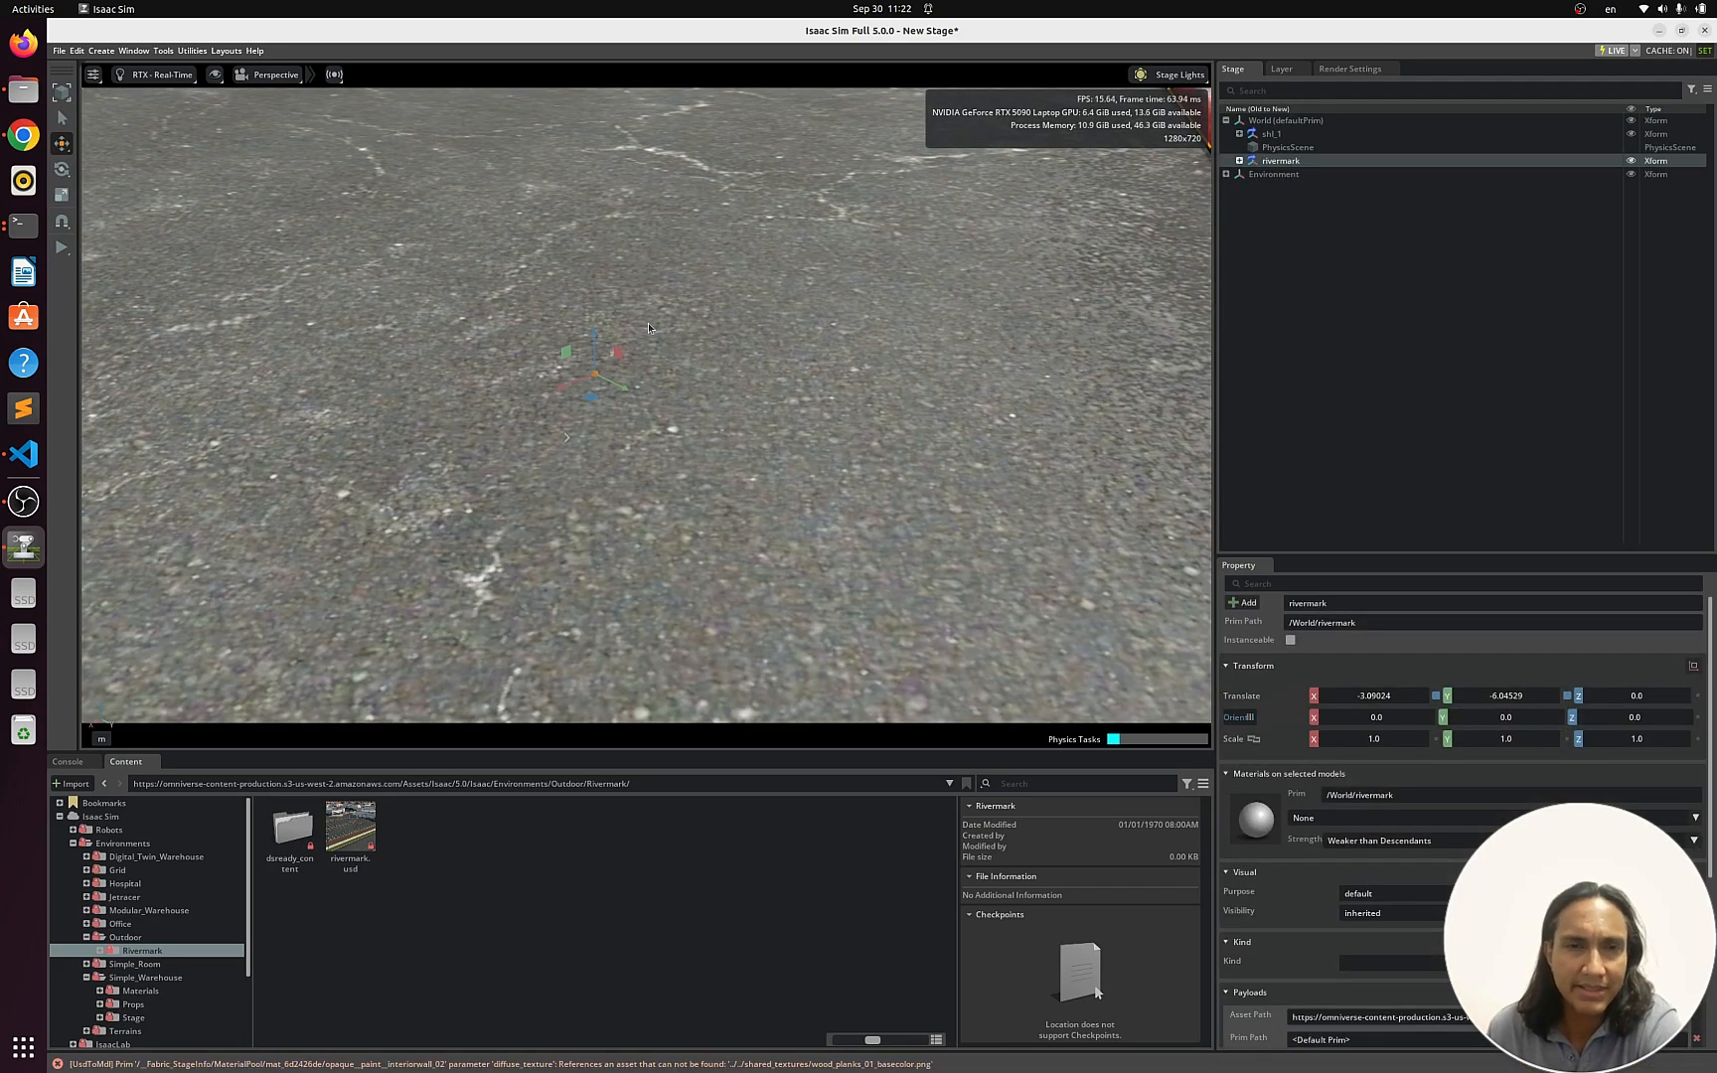
Start the simulation to check how shl_1 lands on the Rivermark outdoor pavement
scroll(647, 325, down, 10)
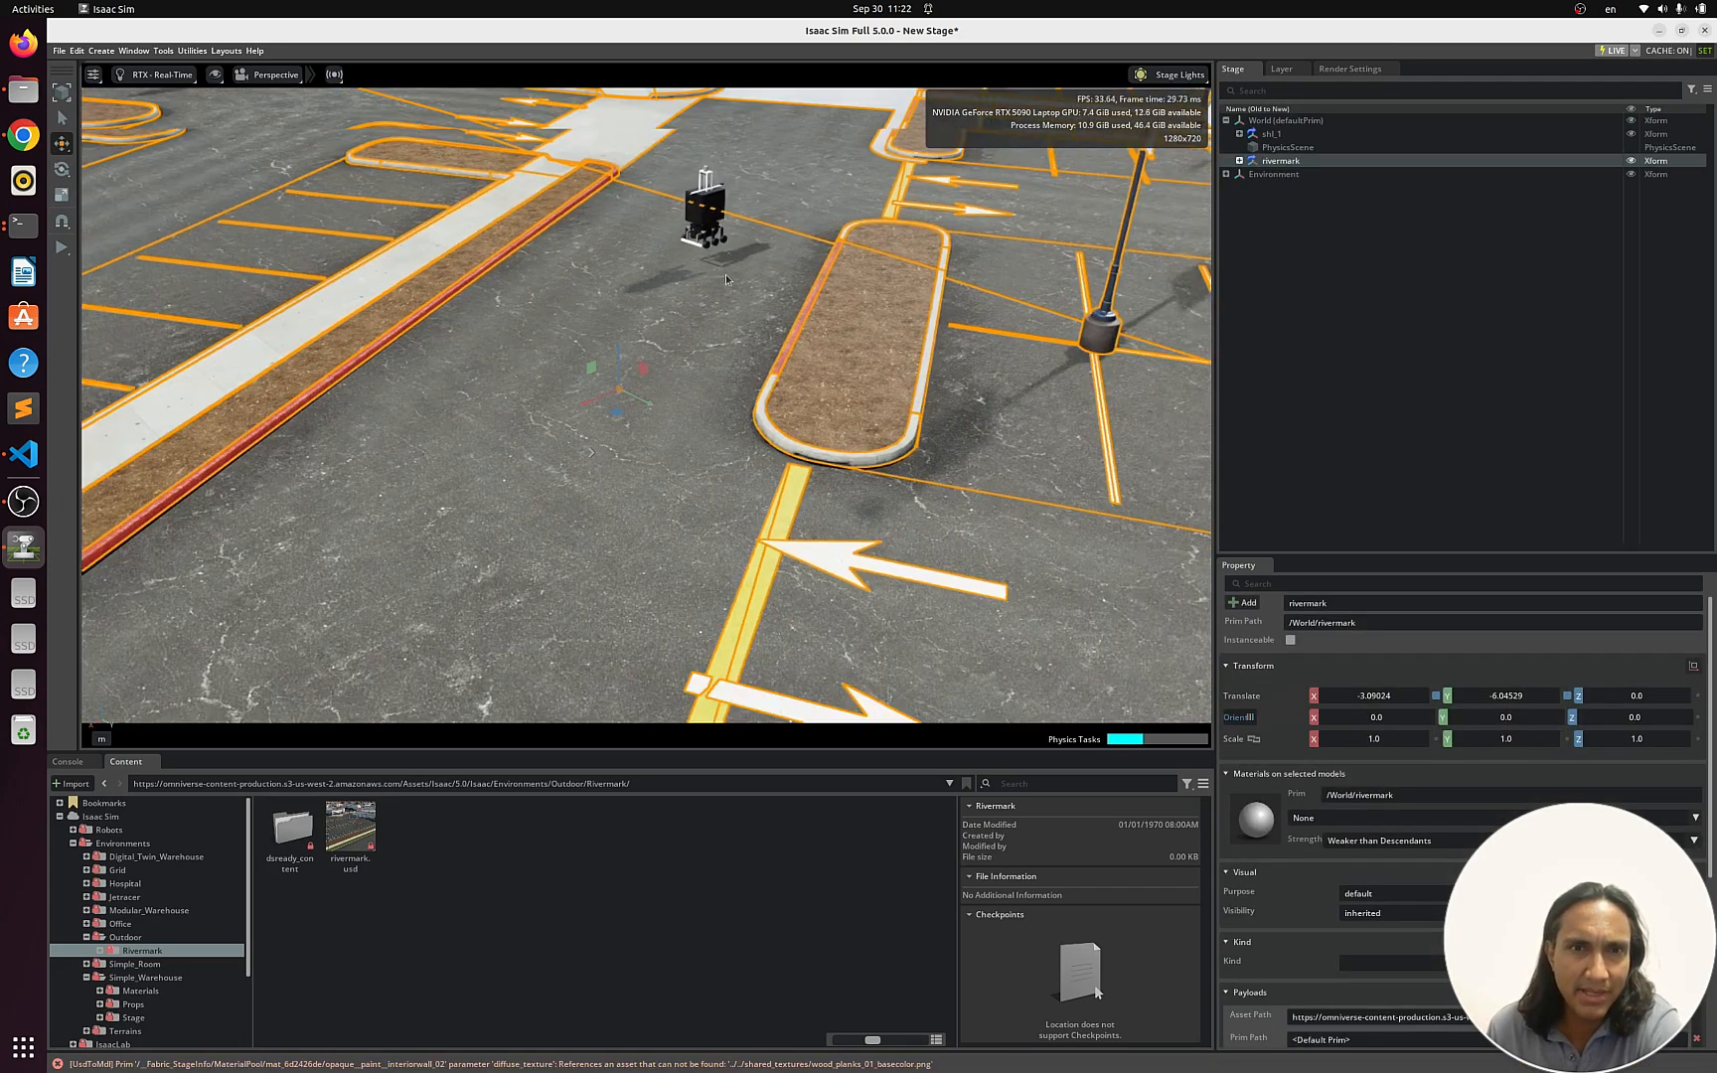
click(63, 249)
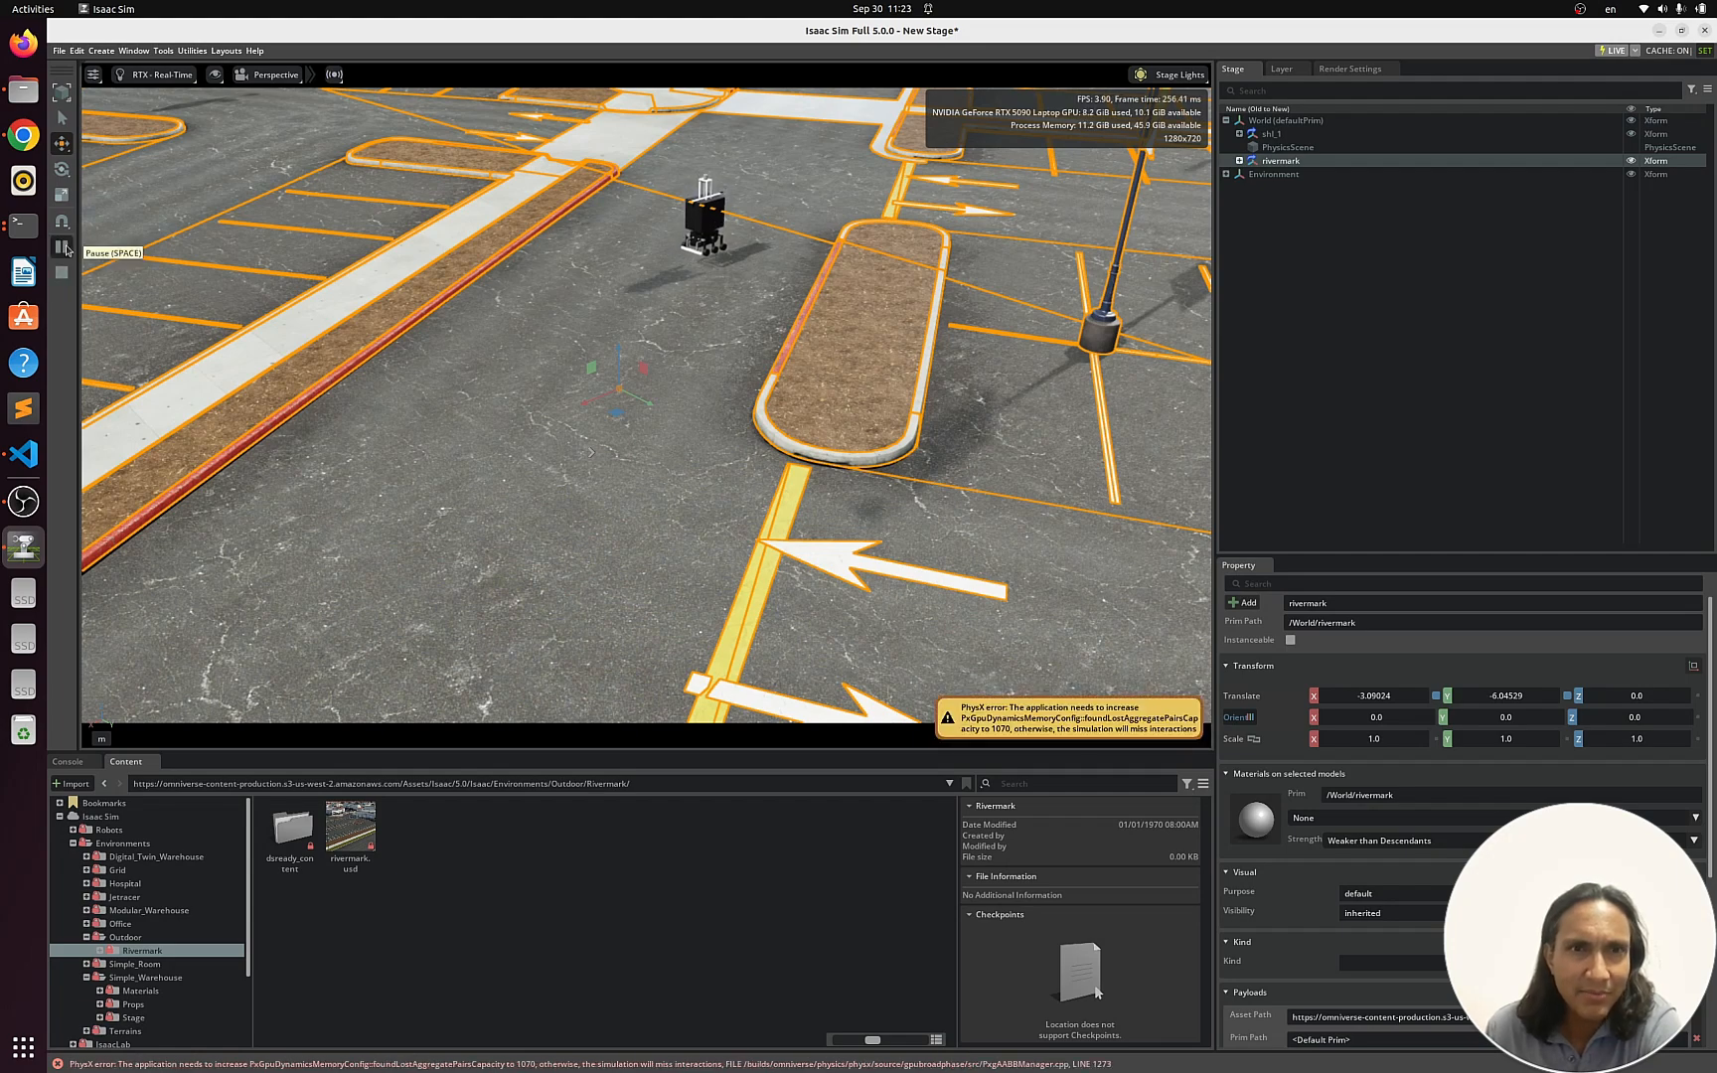
scroll(810, 371, up, 2)
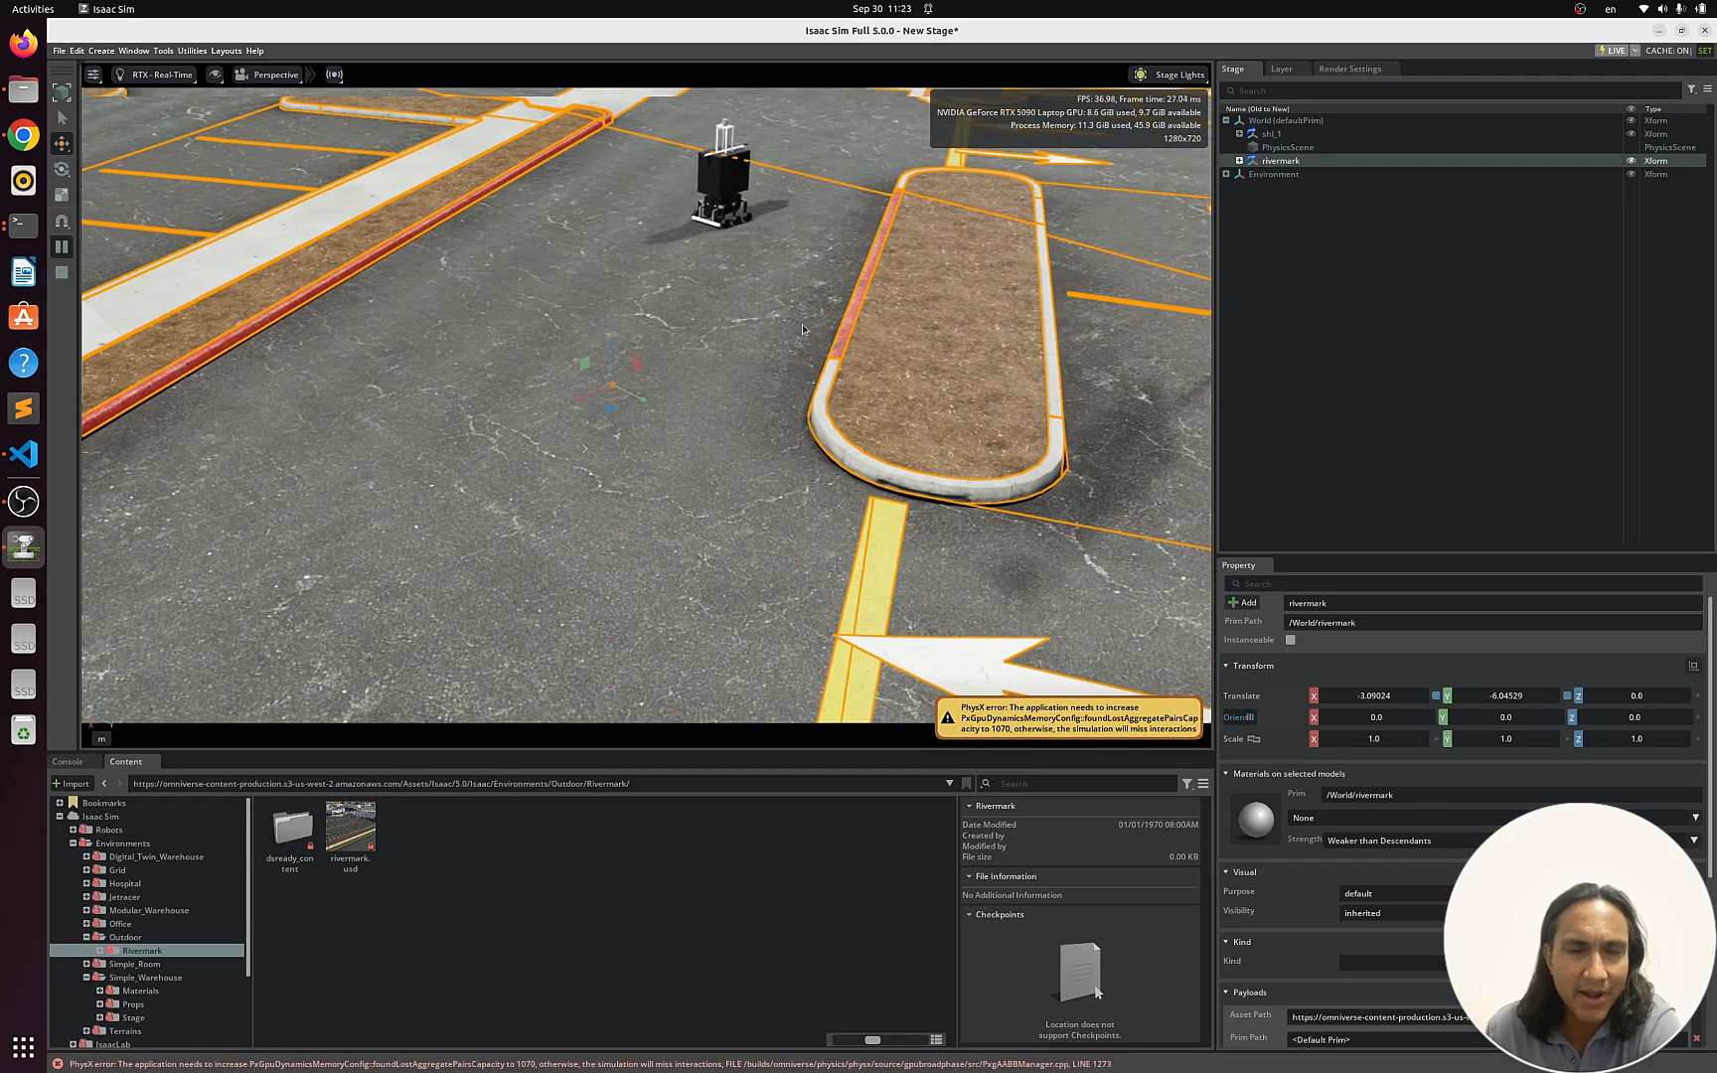
Examine shl_1 on the Rivermark pavement and the full extent of the outdoor environment, selecting the large ground surface around the buildings
scroll(809, 331, up, 3)
scroll(823, 319, down, 5)
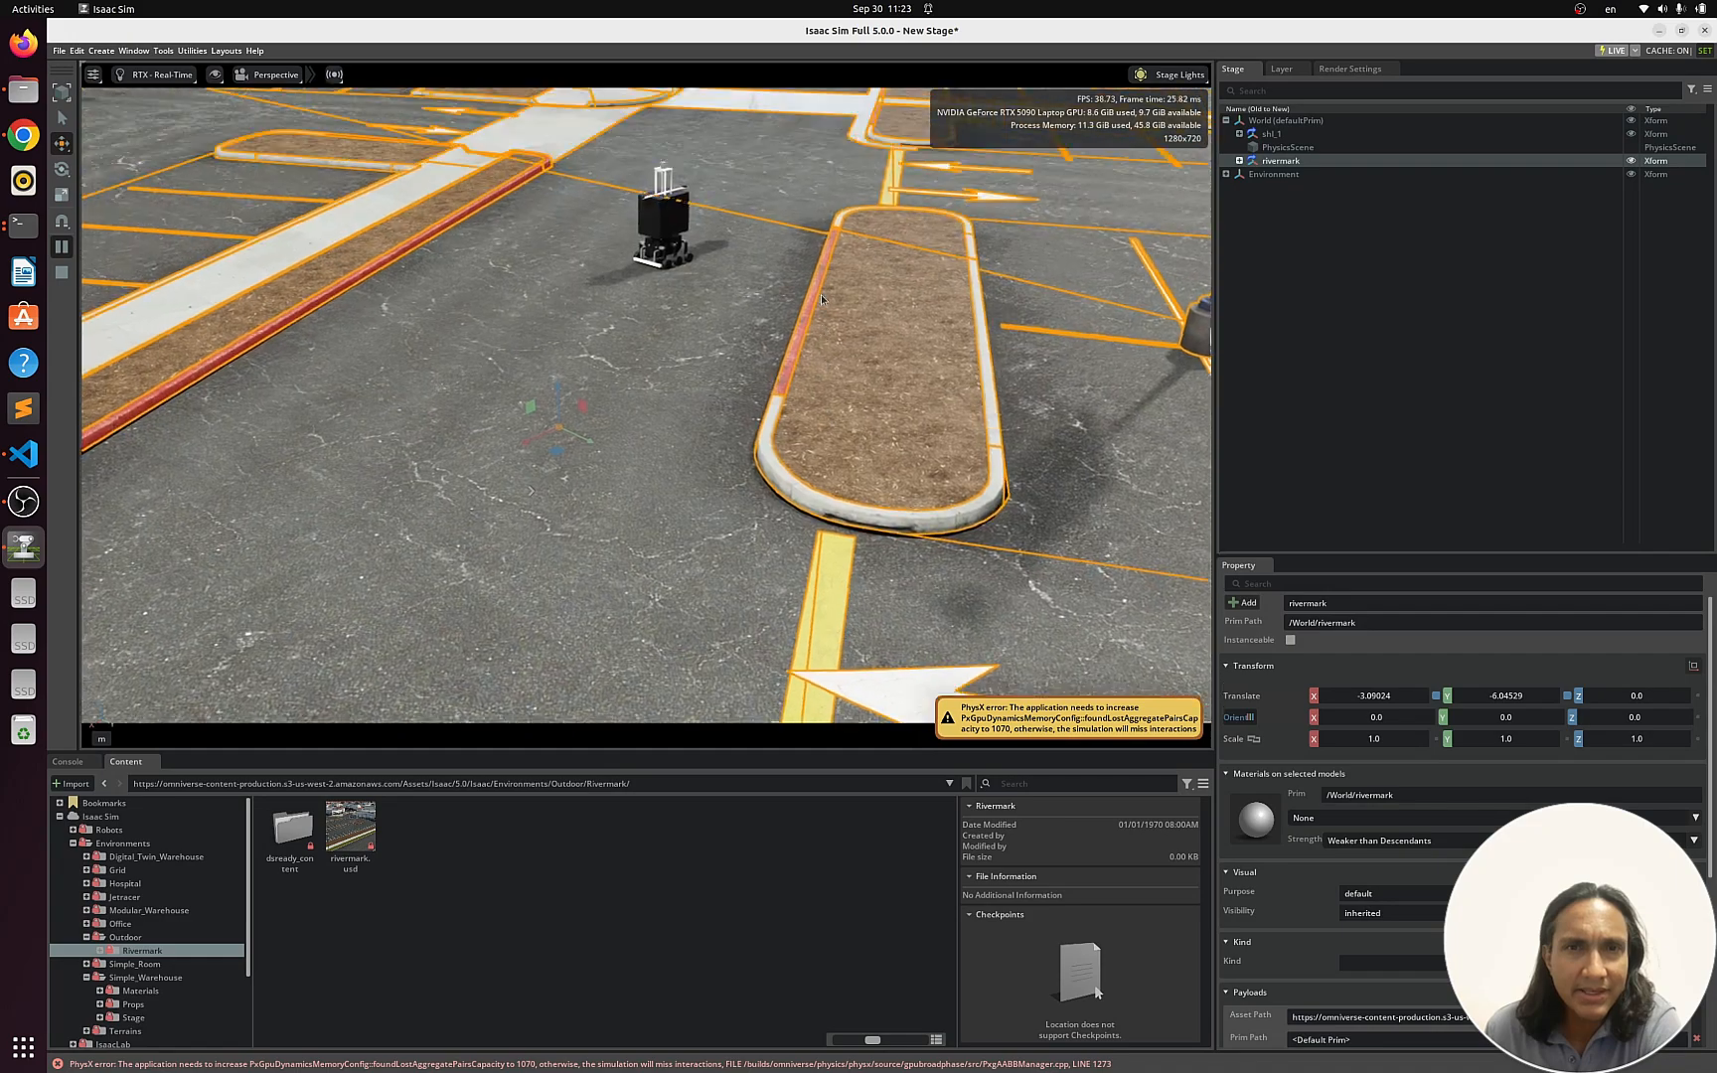
scroll(754, 370, up, 5)
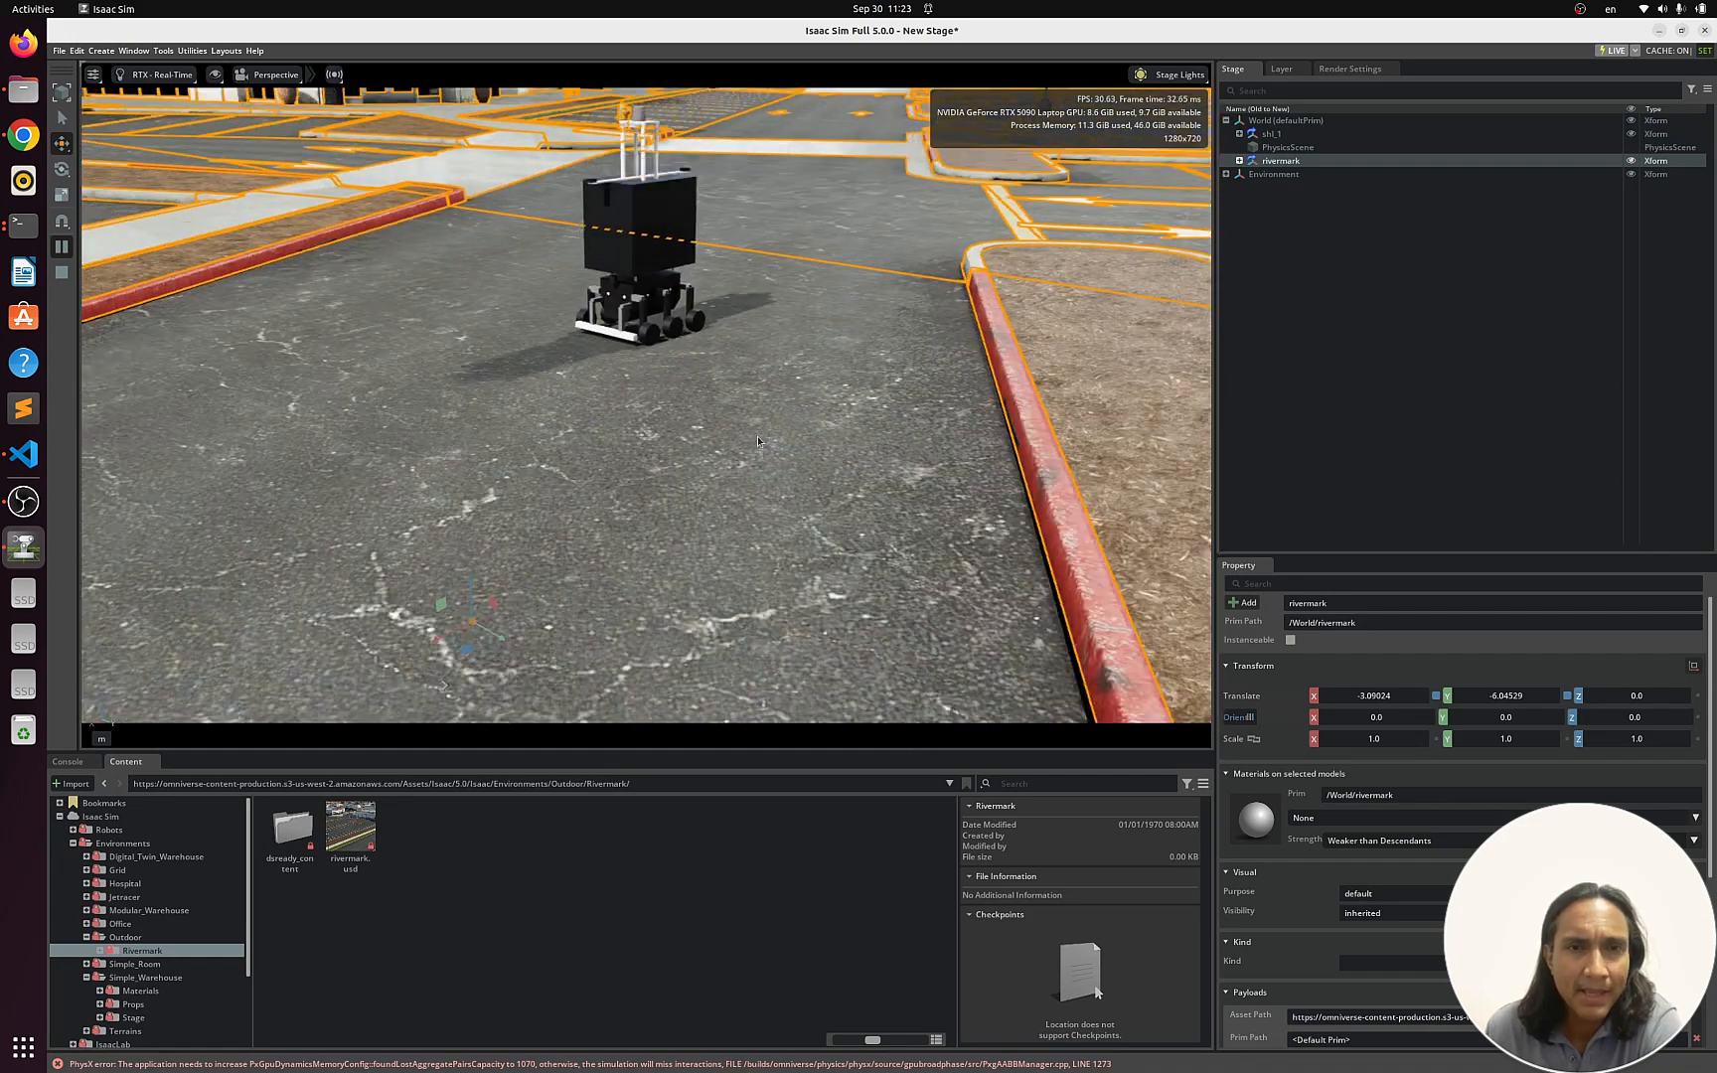
scroll(758, 440, down, 8)
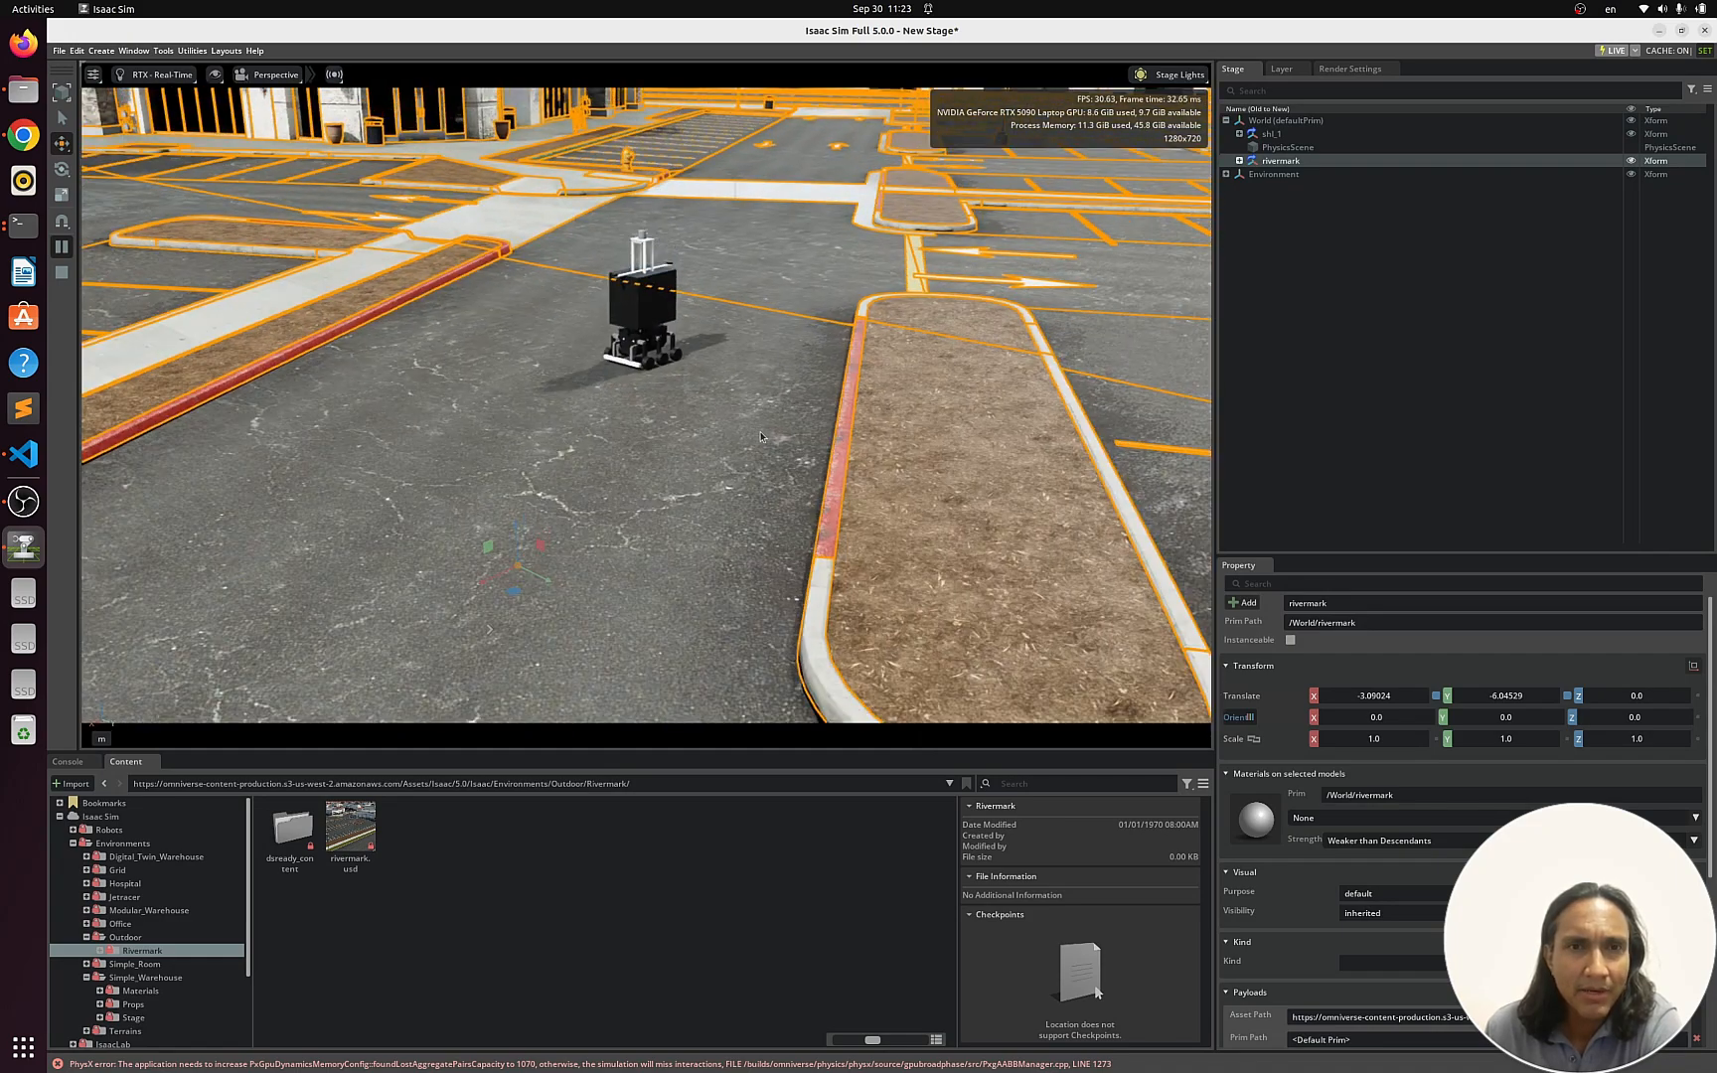
scroll(760, 436, down, 10)
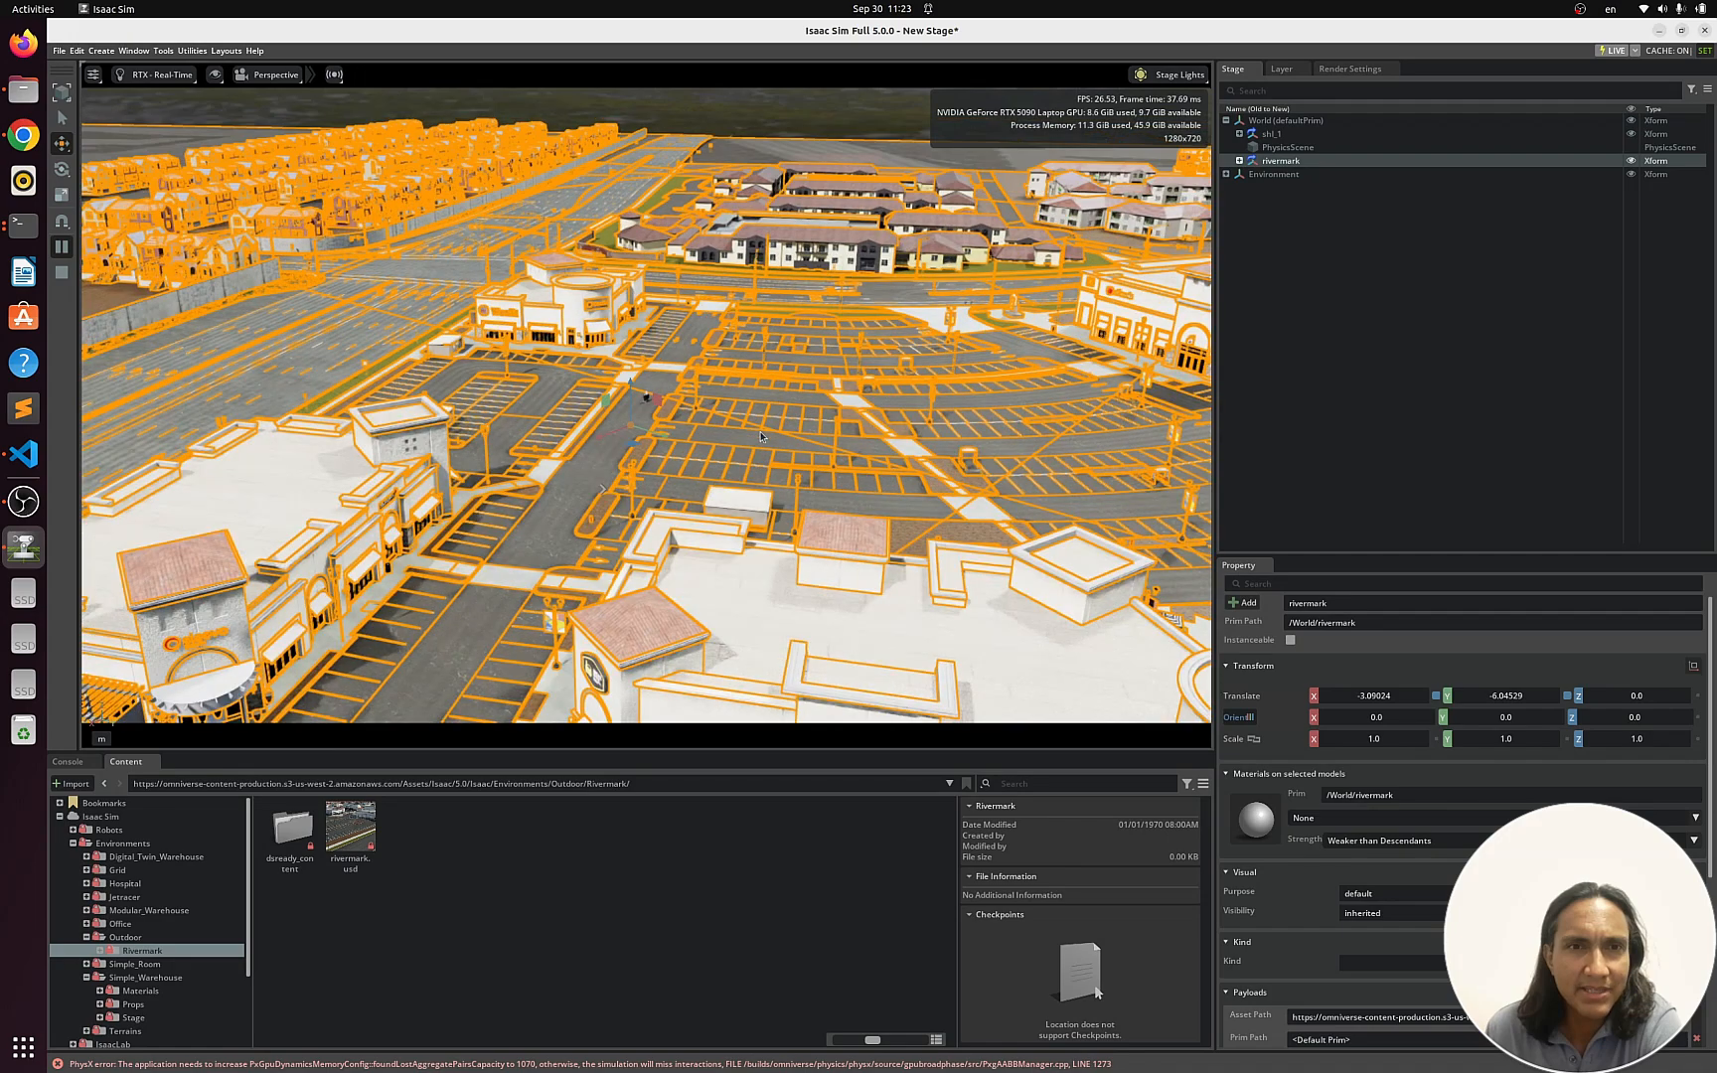
scroll(761, 435, down, 10)
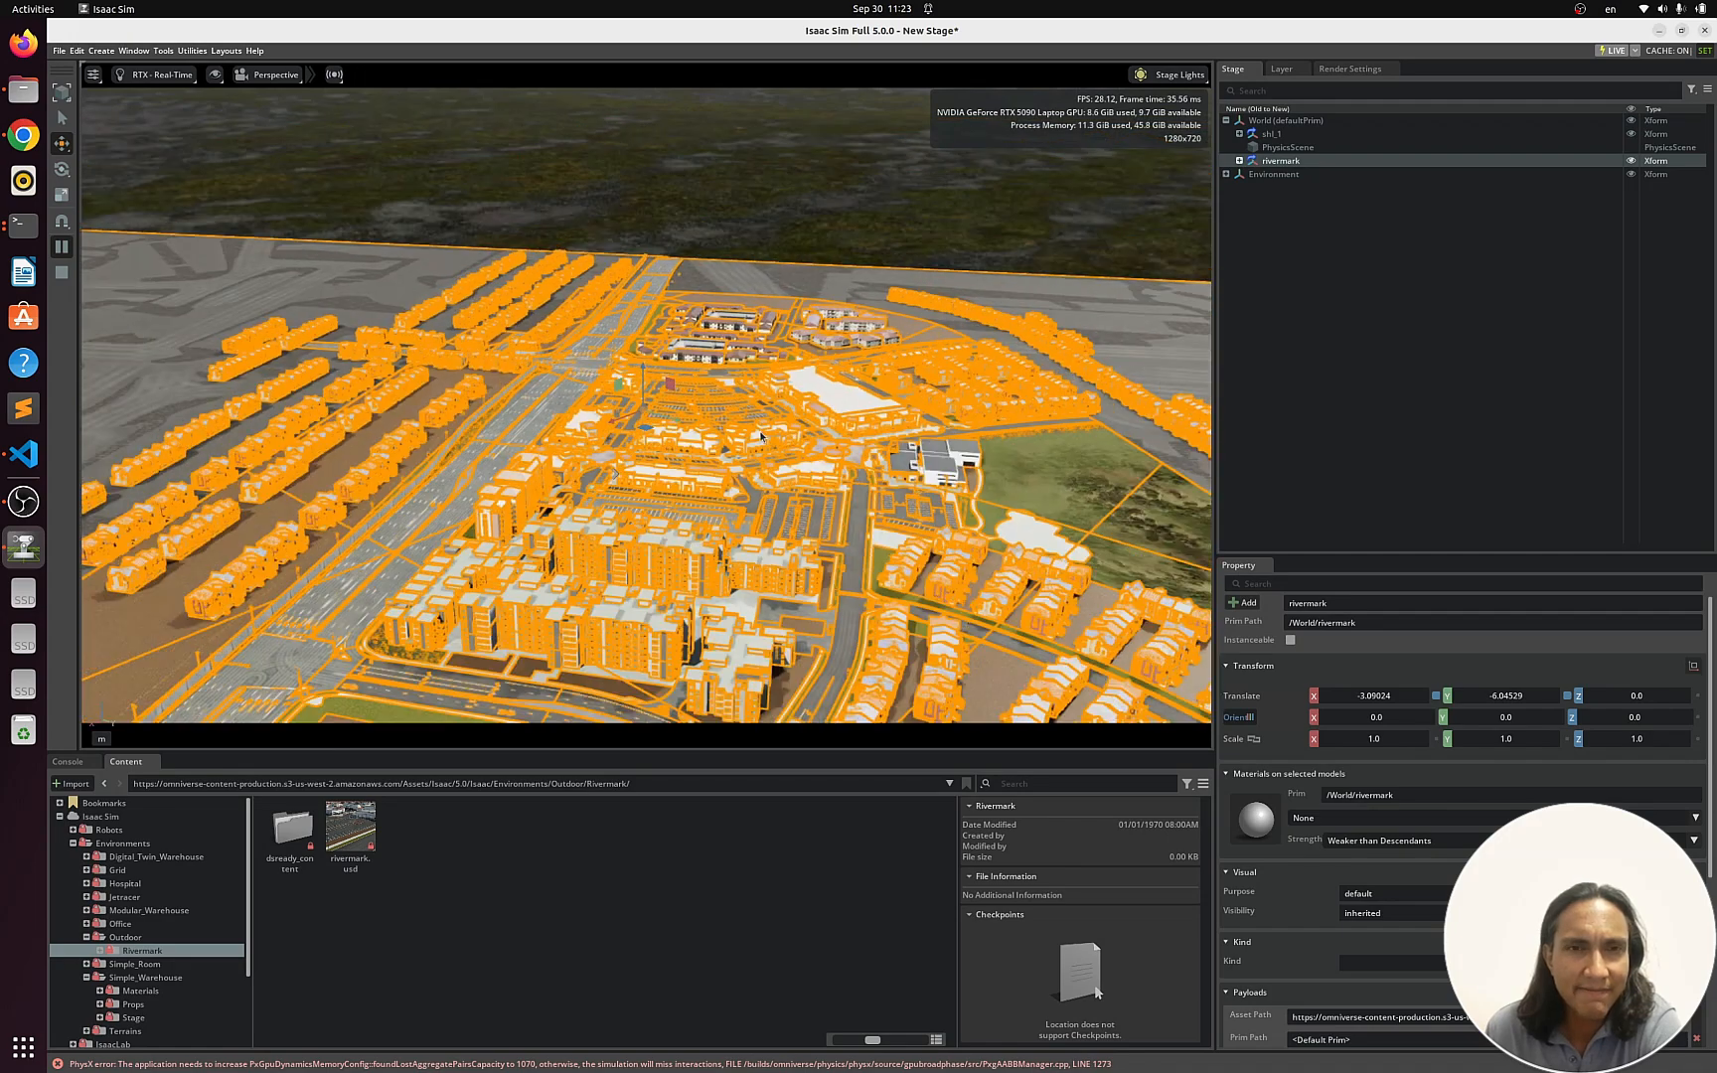
mouse_move(795, 549)
right_down()
mouse_move(791, 529)
mouse_move(777, 546)
right_up()
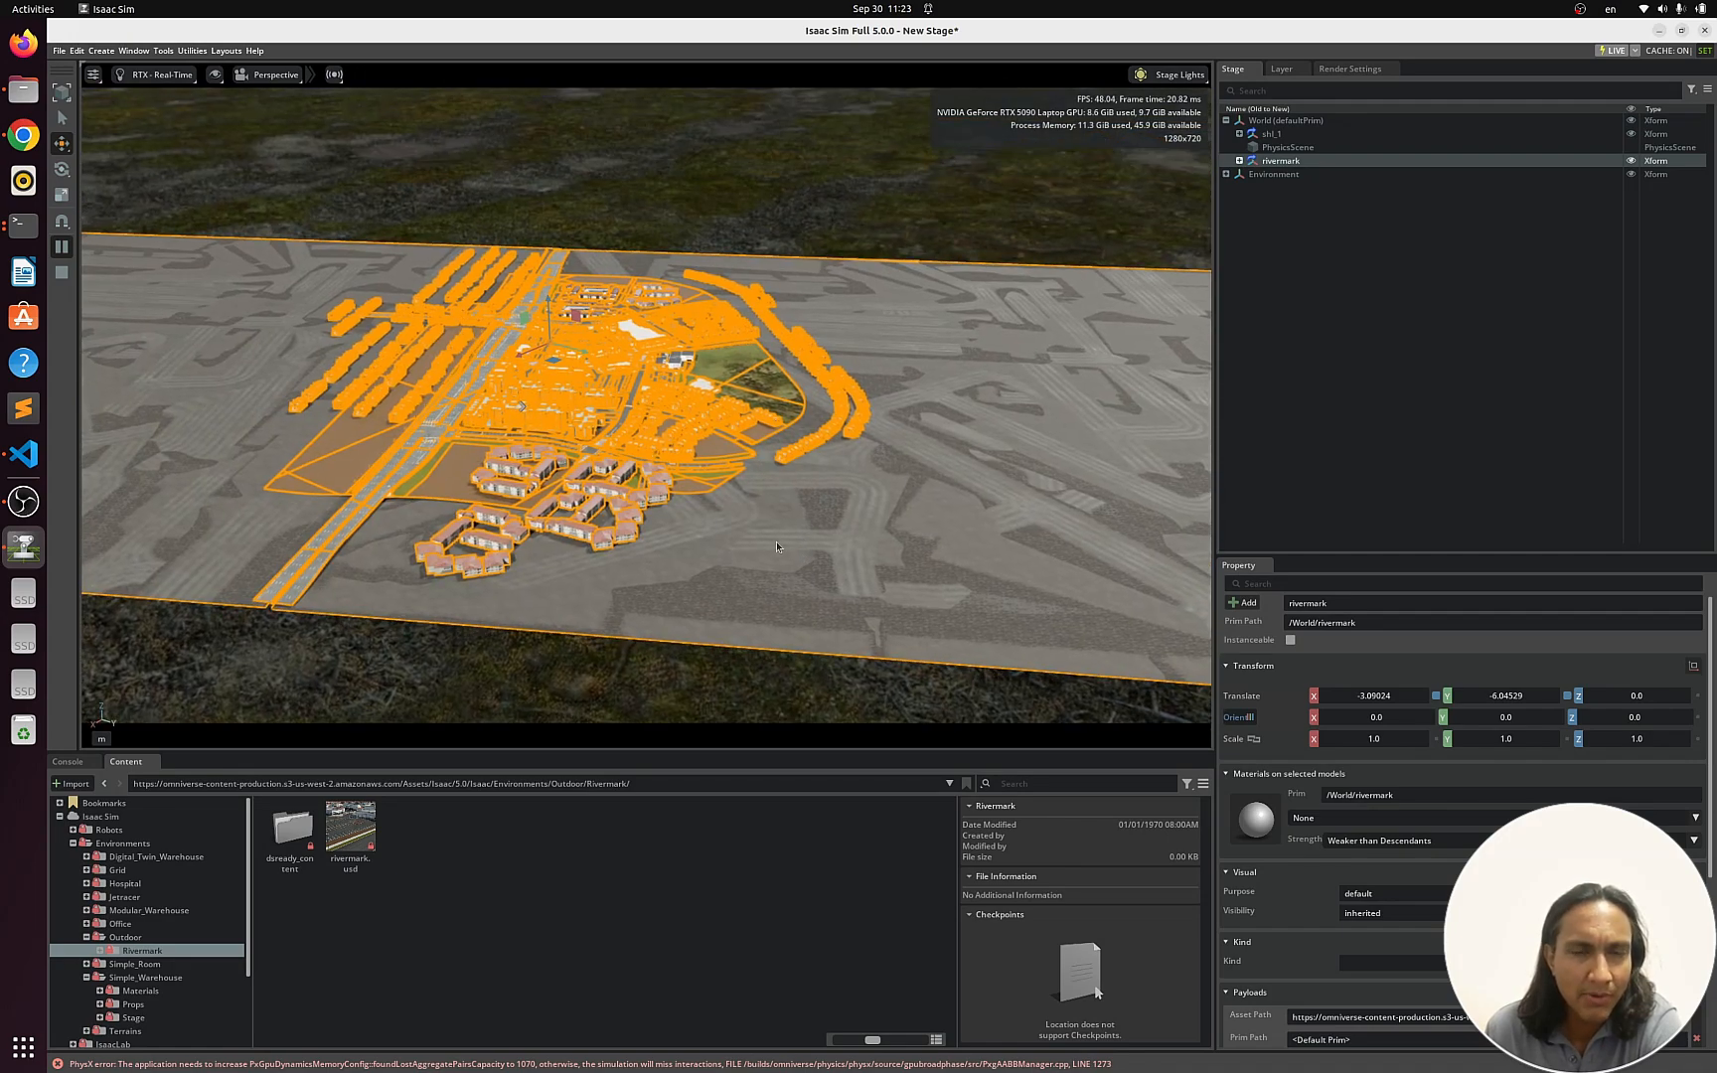
click(715, 517)
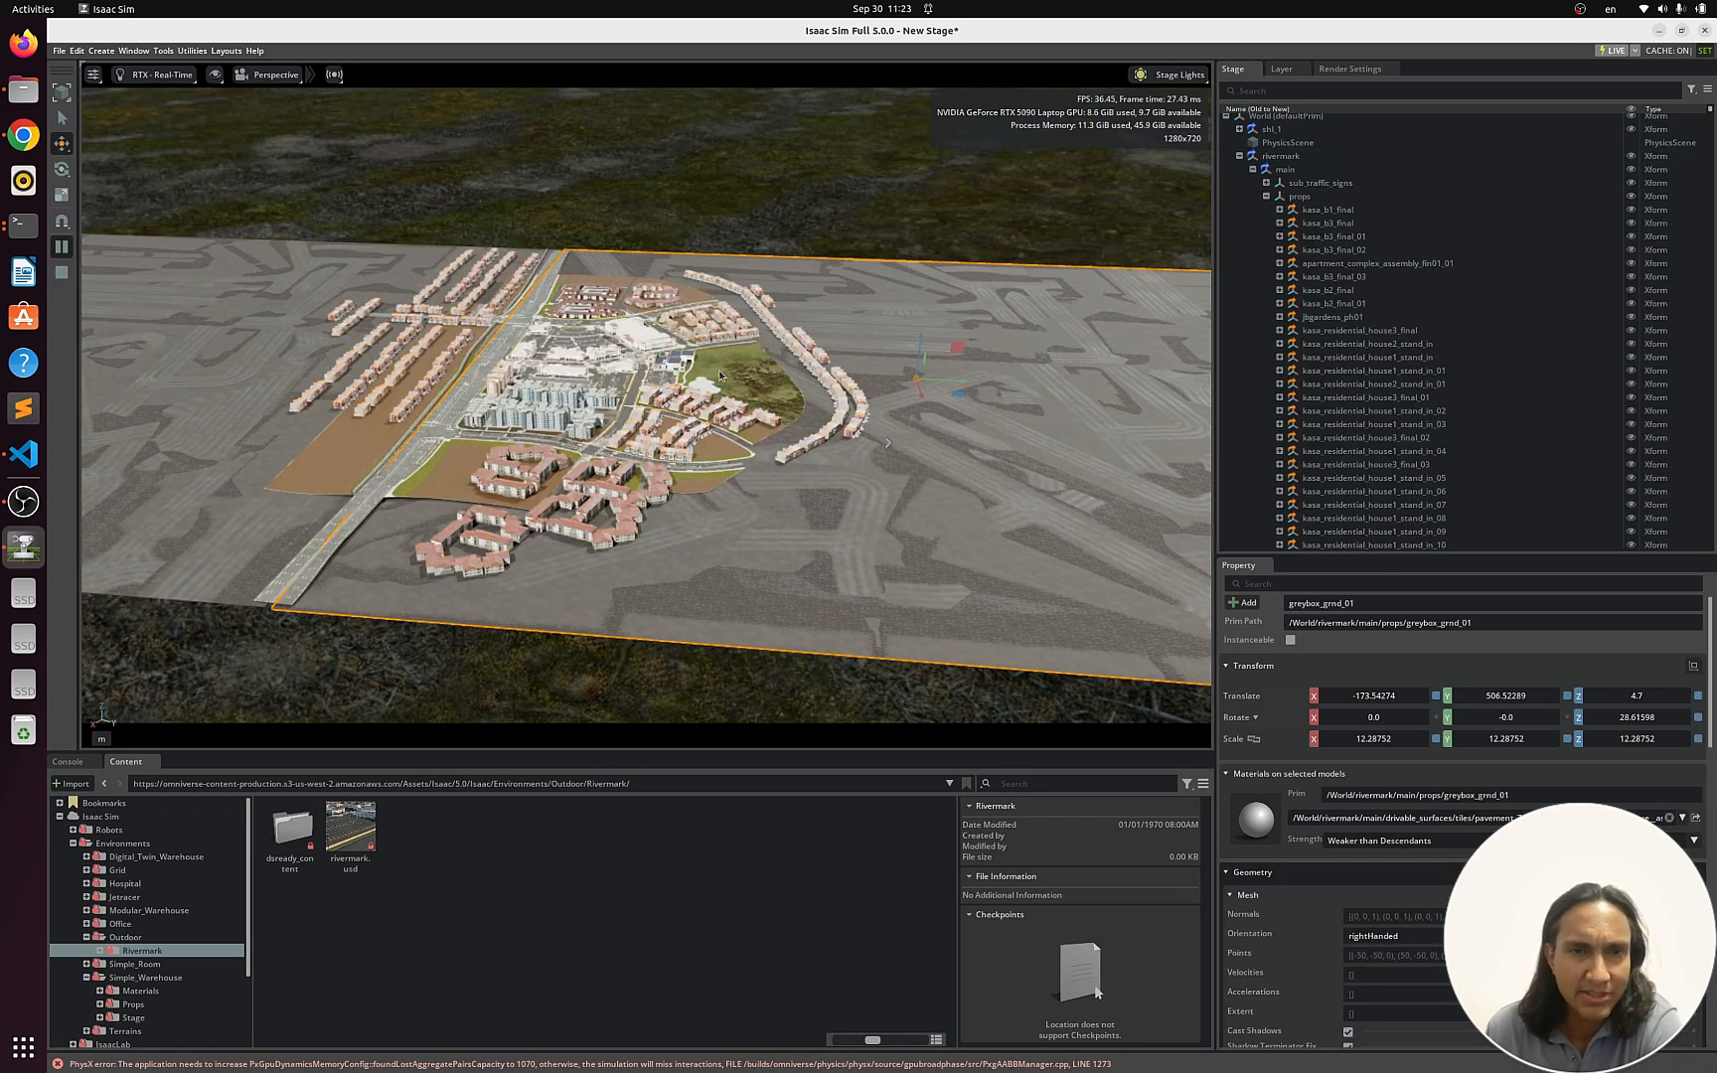